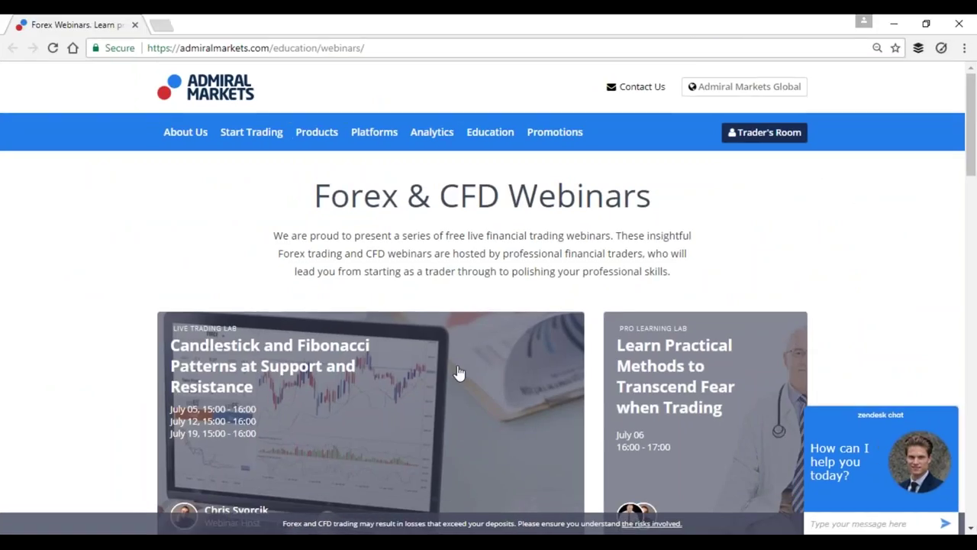
Reveal the Education, Platforms and Analytics mega menus in the Admiral Markets top navigation
{"action": "mouse_move", "coordinate": [431, 134]}
{"action": "mouse_move", "coordinate": [491, 137]}
{"action": "scroll", "coordinate": [330, 241], "scroll_direction": "down", "scroll_amount": 1}
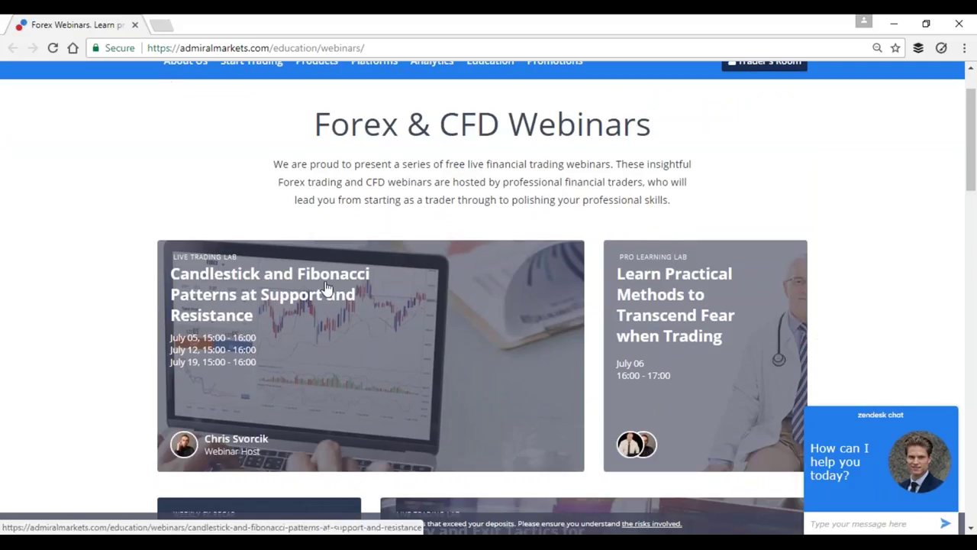
{"action": "scroll", "coordinate": [336, 249], "scroll_direction": "up", "scroll_amount": 1}
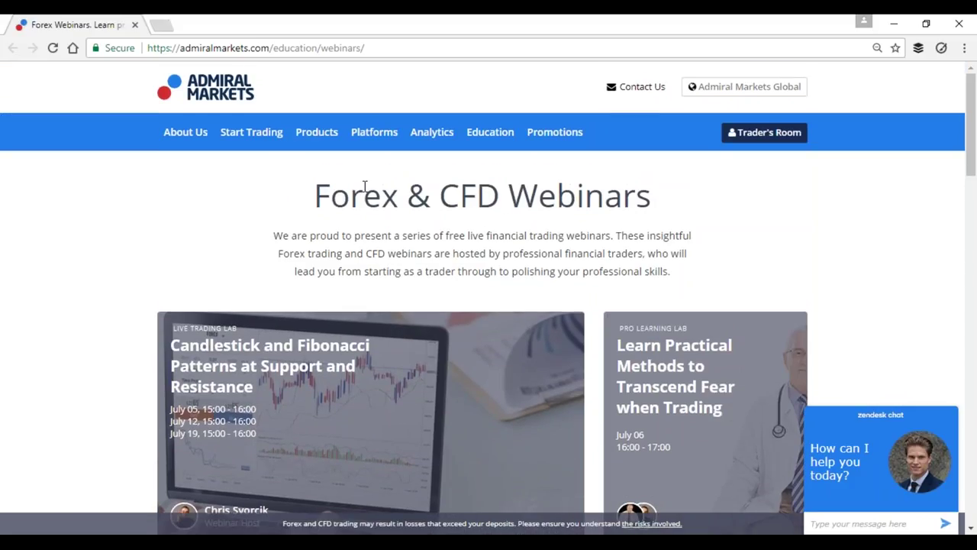
{"action": "mouse_move", "coordinate": [395, 169]}
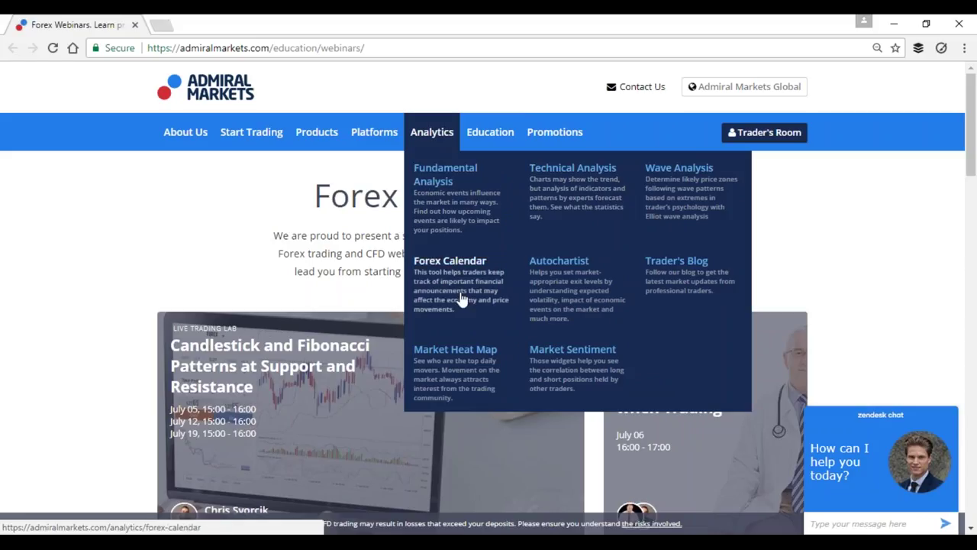
Bring up the Platforms menu on the Admiral Markets site
{"action": "mouse_move", "coordinate": [375, 131]}
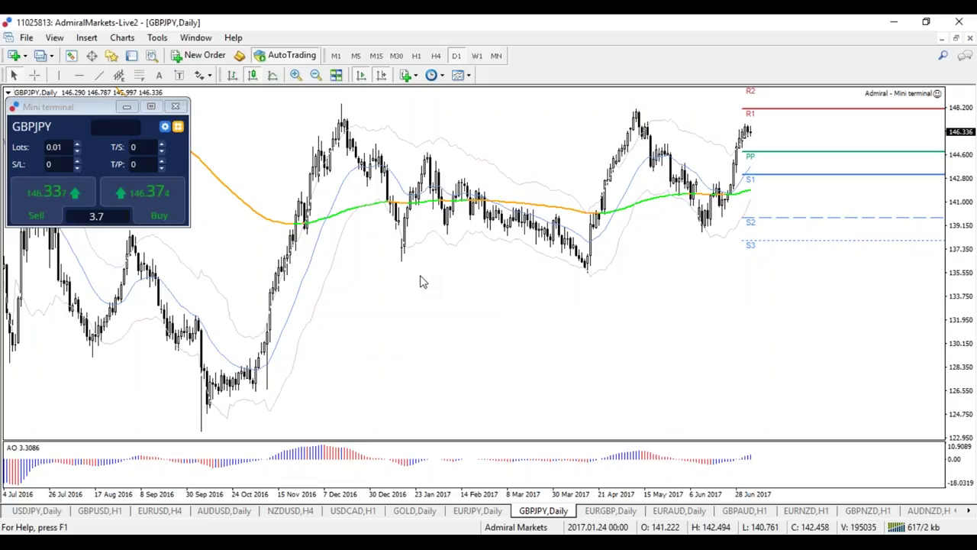
Close the Mini Terminal, then zoom out to about two years and back to one year
{"action": "left_click", "coordinate": [176, 108]}
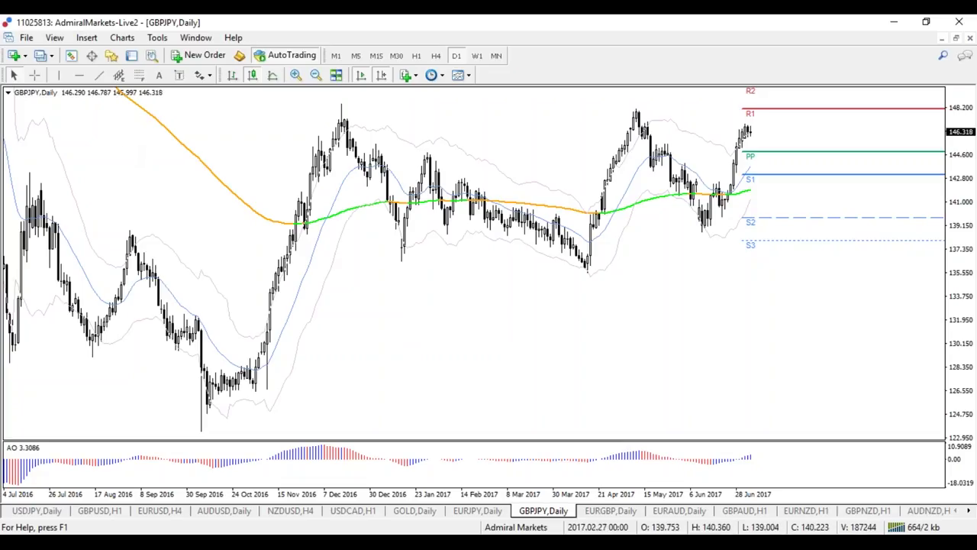
{"action": "key", "text": "minus"}
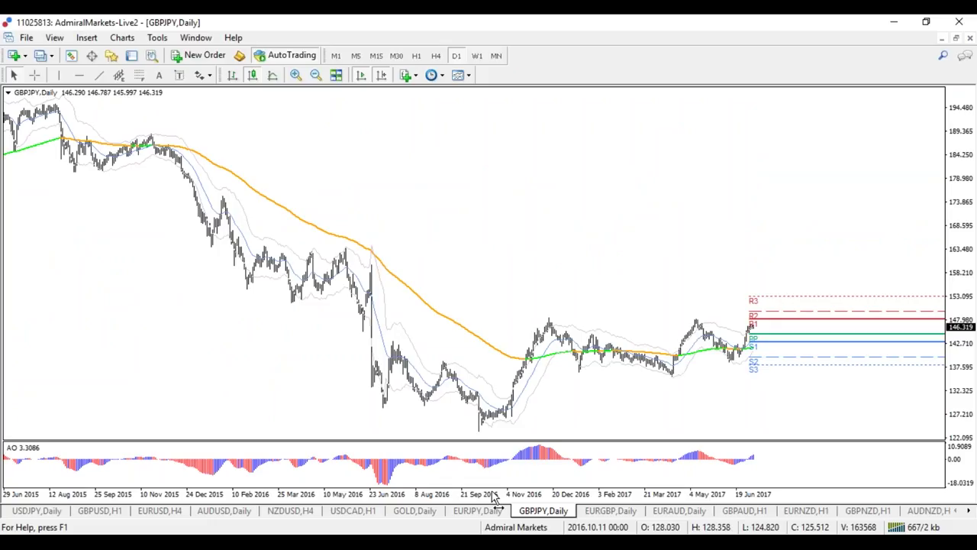
{"action": "key", "text": "plus"}
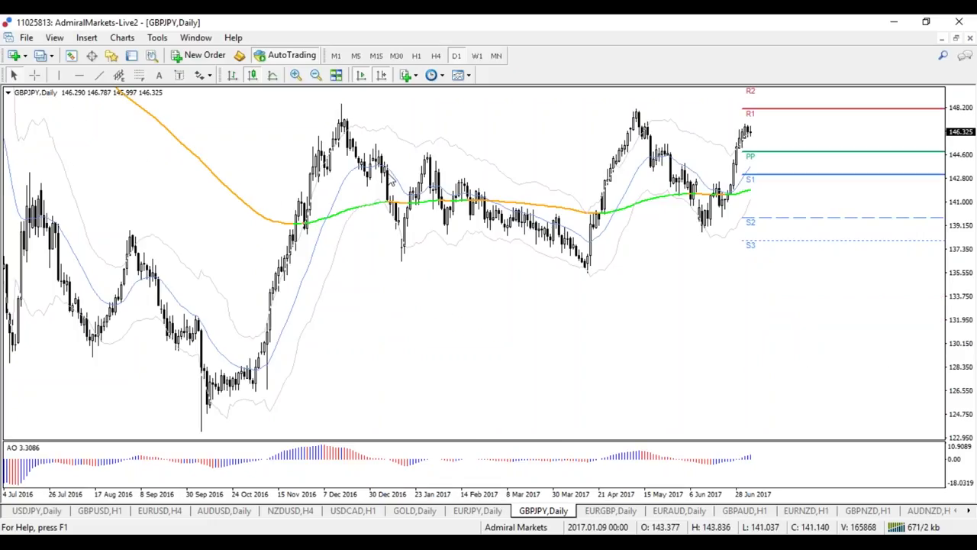
Draw a trendline from the September 2016 low up along the recent lows
{"action": "left_click", "coordinate": [98, 75]}
{"action": "left_click_drag", "start_coordinate": [201, 429], "coordinate": [853, 166]}
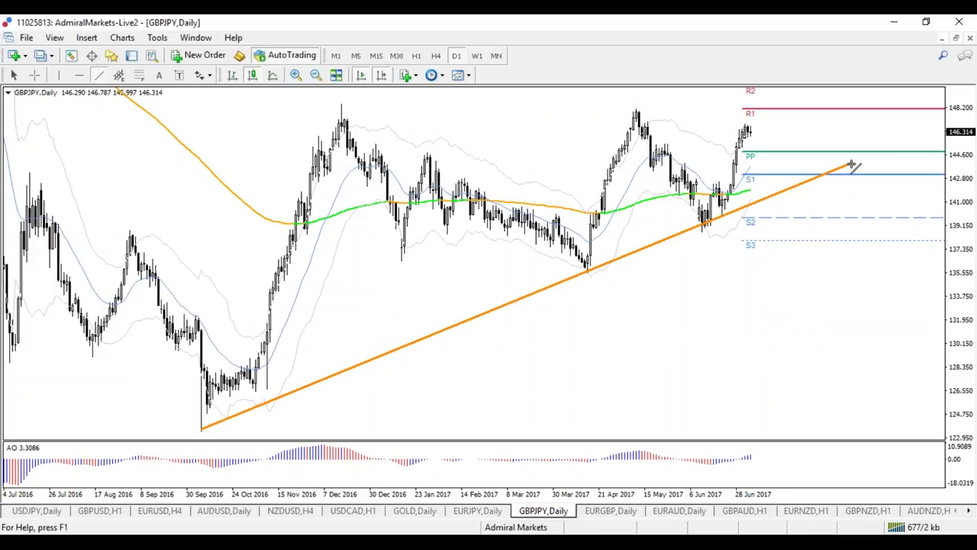
{"action": "left_click_drag", "start_coordinate": [853, 166], "coordinate": [850, 165]}
Change the trendline colour to green and lower its right end slightly
{"action": "right_click", "coordinate": [797, 188]}
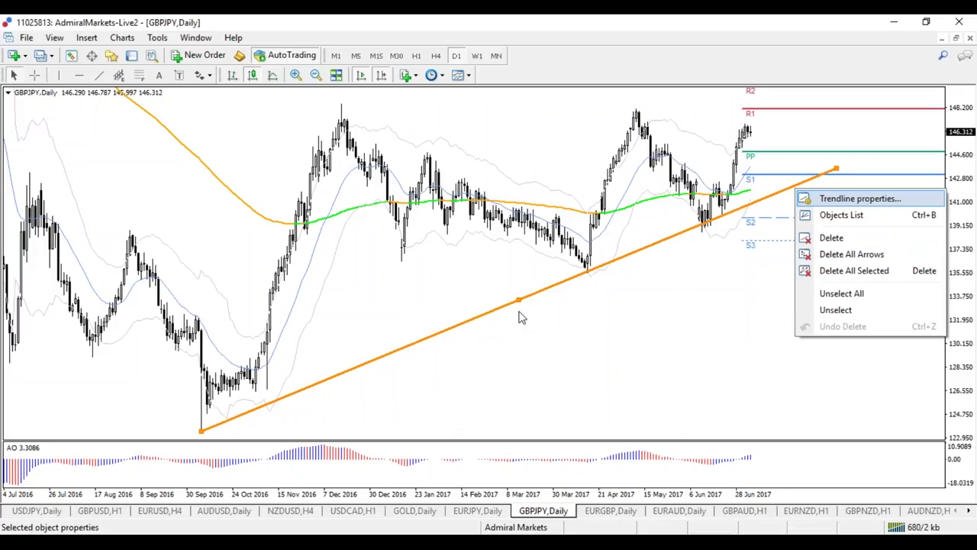
{"action": "key", "text": "Return"}
{"action": "left_click", "coordinate": [500, 290]}
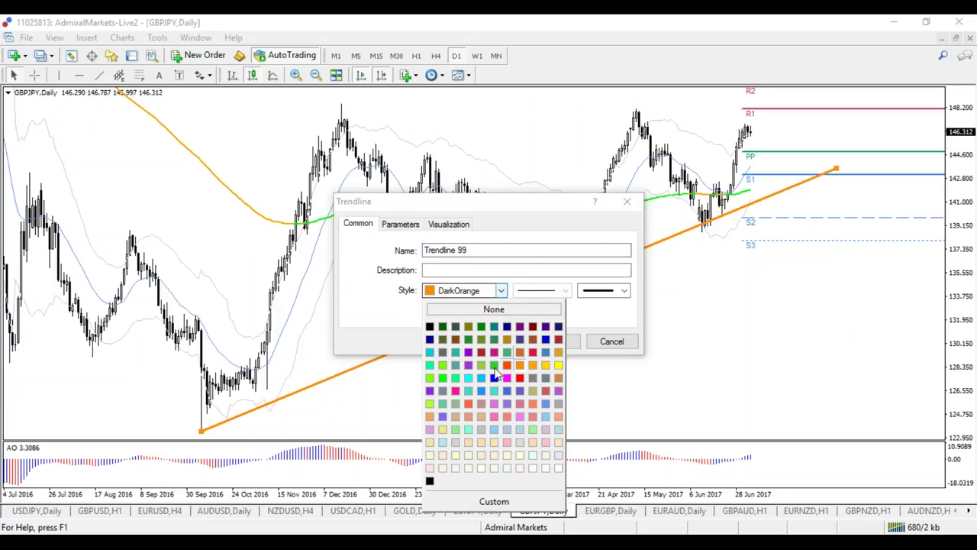
{"action": "left_click", "coordinate": [495, 370]}
{"action": "key", "text": "Return"}
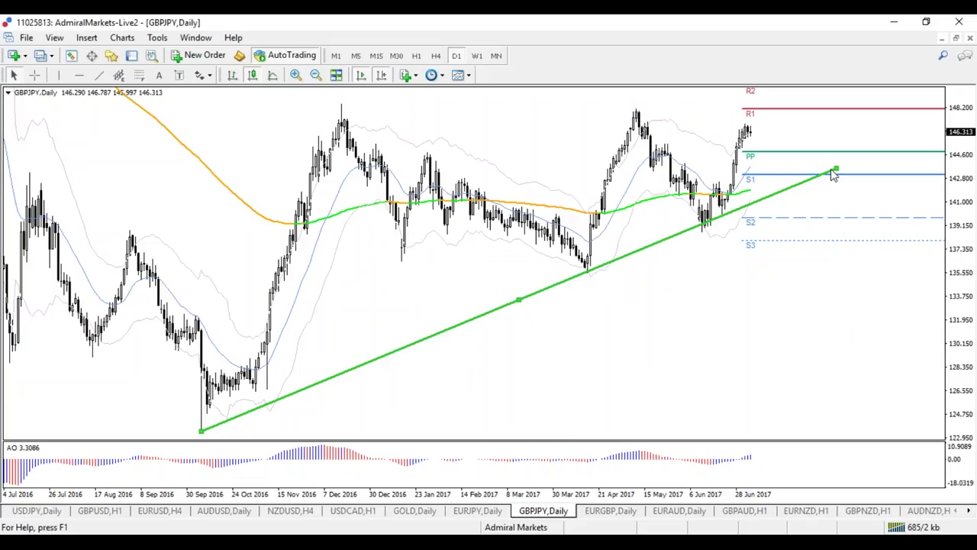
{"action": "left_click_drag", "start_coordinate": [833, 173], "coordinate": [830, 178]}
{"action": "left_click", "coordinate": [779, 241]}
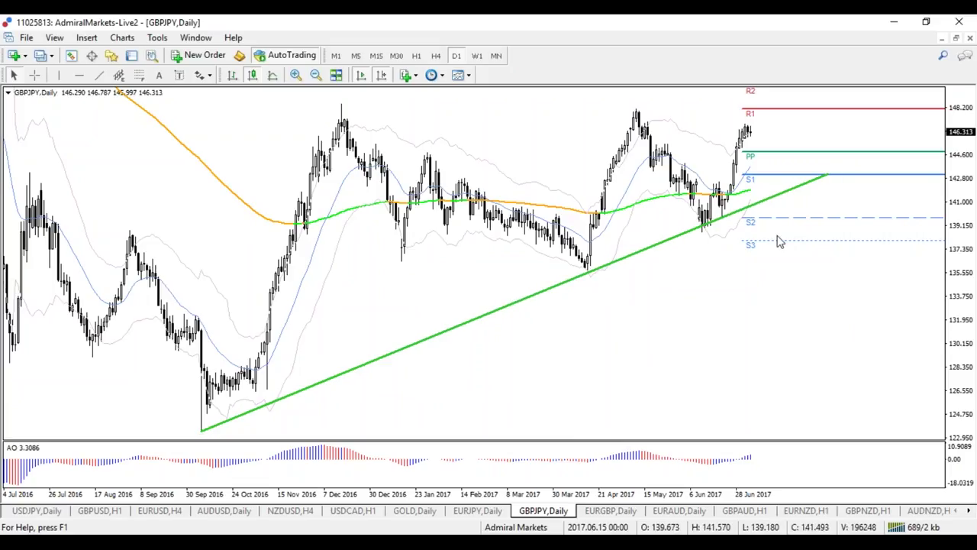
Delete the Admiral Pivot indicator and draw a Fibonacci retracement from the April low to high
{"action": "right_click", "coordinate": [779, 241]}
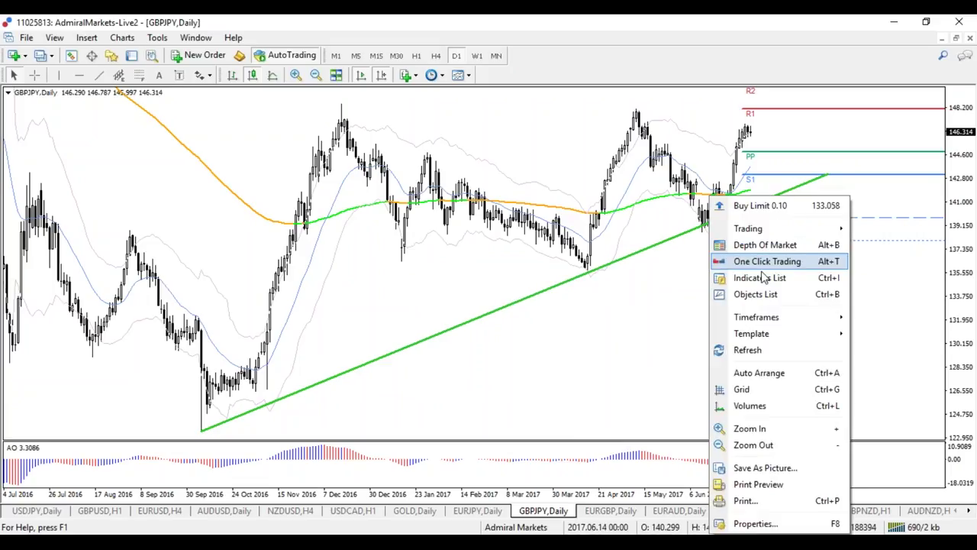
{"action": "left_click", "coordinate": [756, 277]}
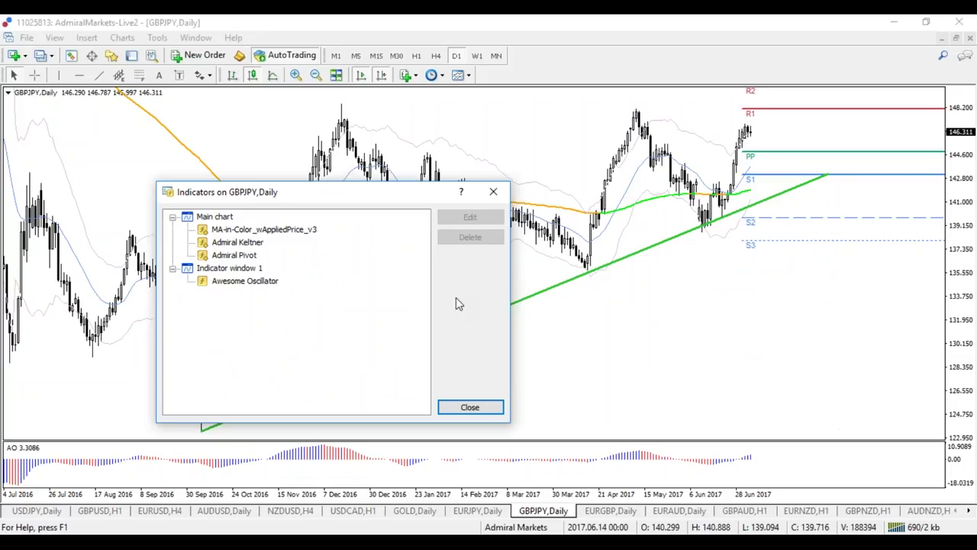
{"action": "left_click", "coordinate": [249, 255]}
{"action": "left_click", "coordinate": [470, 236]}
{"action": "left_click", "coordinate": [470, 406]}
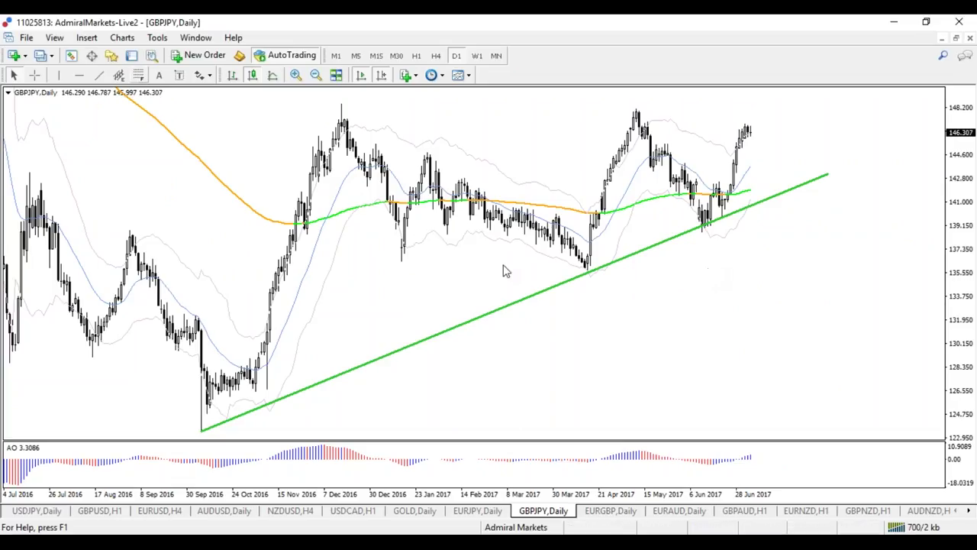
{"action": "left_click", "coordinate": [138, 74]}
{"action": "left_click_drag", "start_coordinate": [588, 269], "coordinate": [622, 109]}
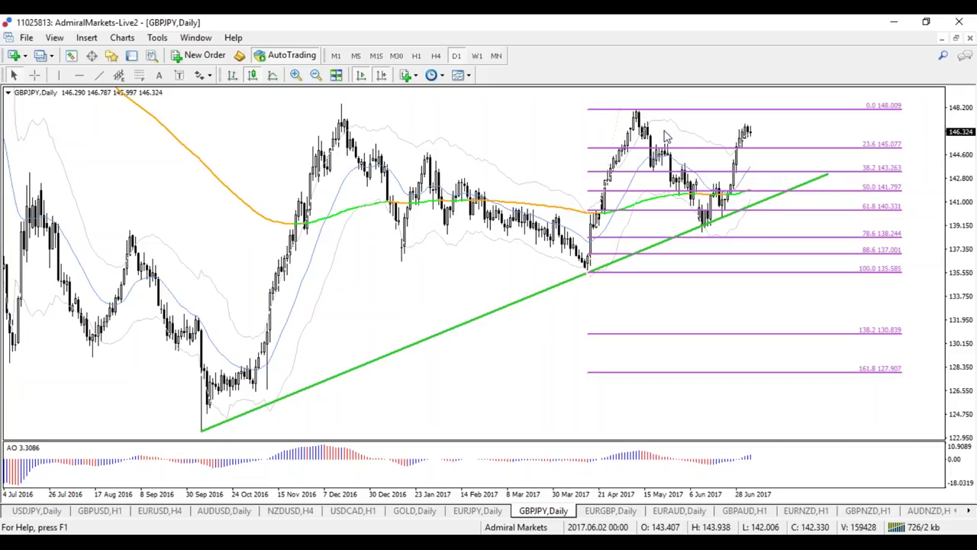
{"action": "key", "text": "Delete"}
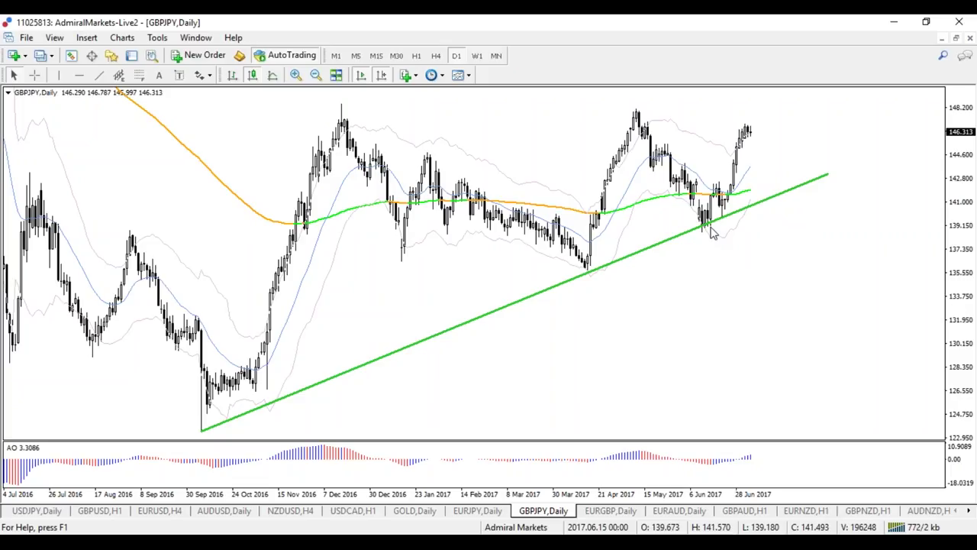
Zoom in to January–July 2017, then further, framing the candles from mid-May onward
{"action": "left_click_drag", "start_coordinate": [673, 489], "coordinate": [718, 488]}
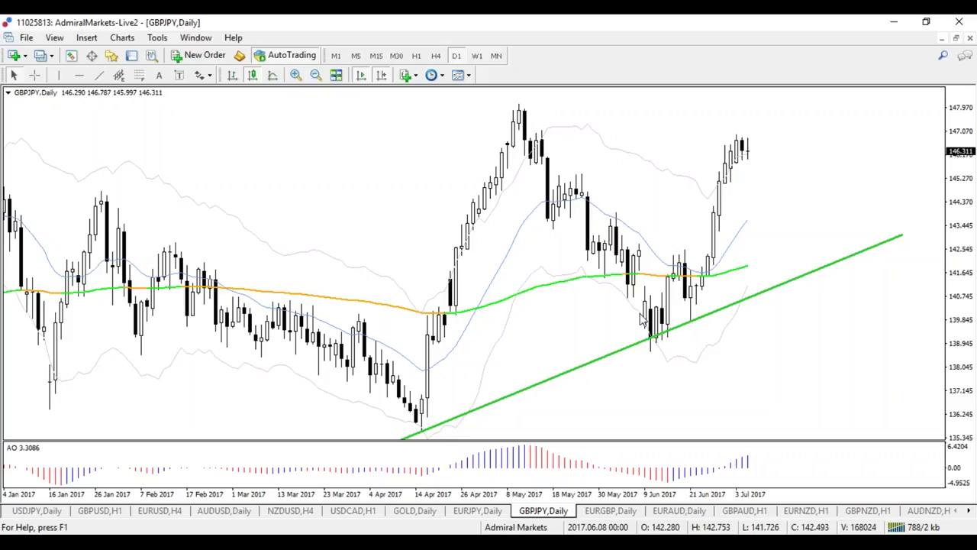
{"action": "mouse_move", "coordinate": [641, 319]}
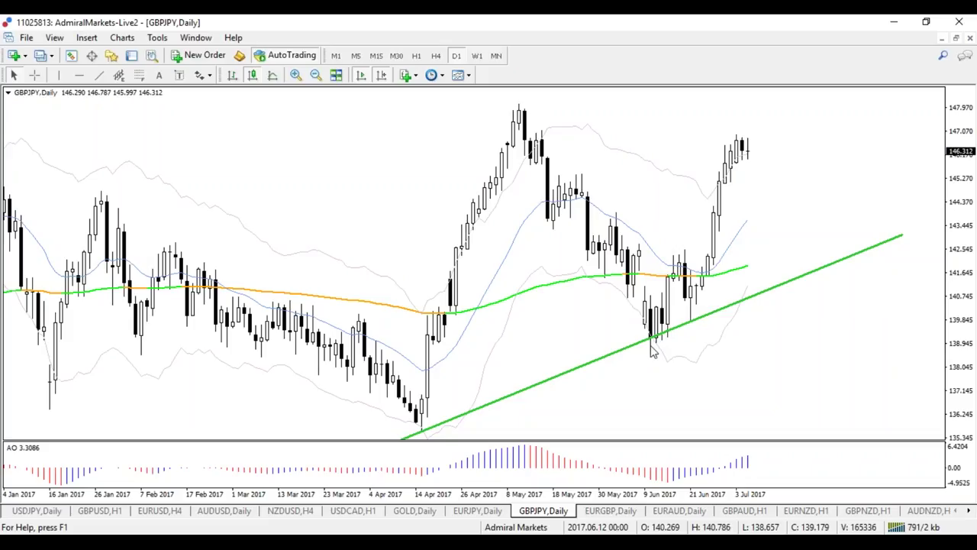
{"action": "mouse_move", "coordinate": [667, 336]}
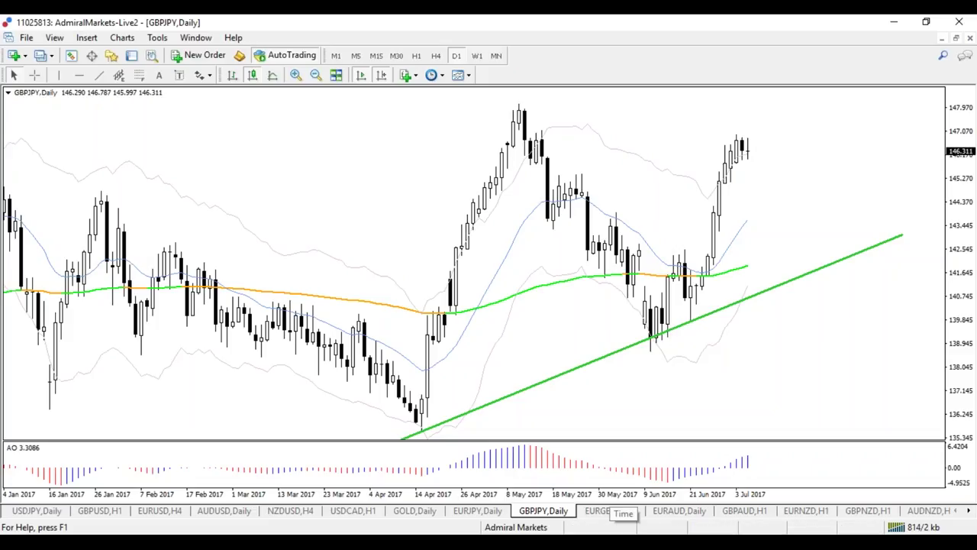
{"action": "key", "text": "plus"}
{"action": "key", "text": "plus"}
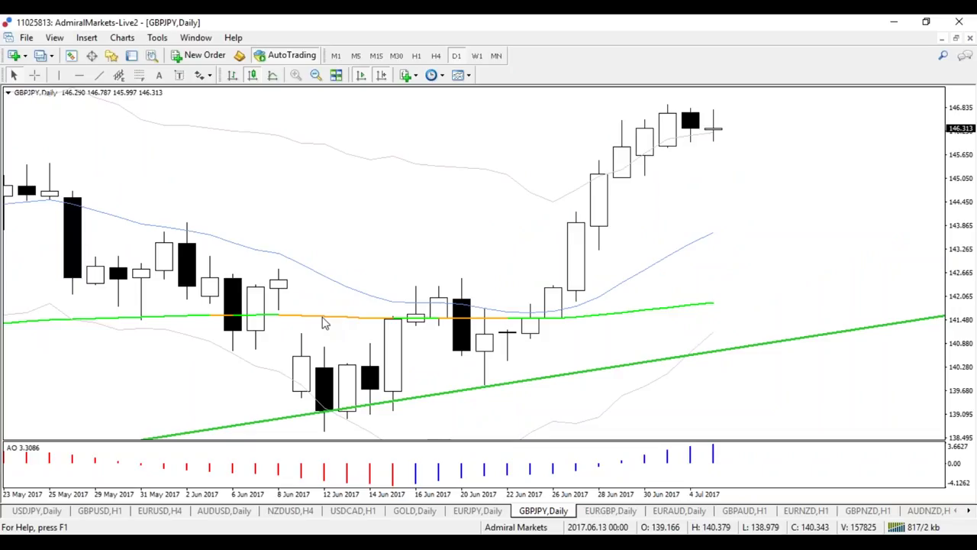
{"action": "left_click_drag", "start_coordinate": [324, 322], "coordinate": [489, 355]}
{"action": "scroll", "coordinate": [488, 356], "scroll_direction": "down", "scroll_amount": 3}
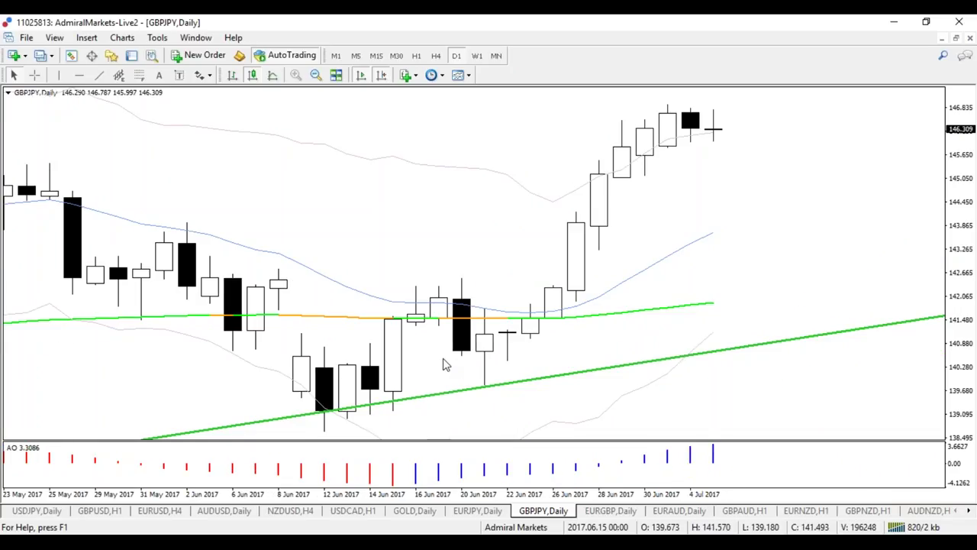
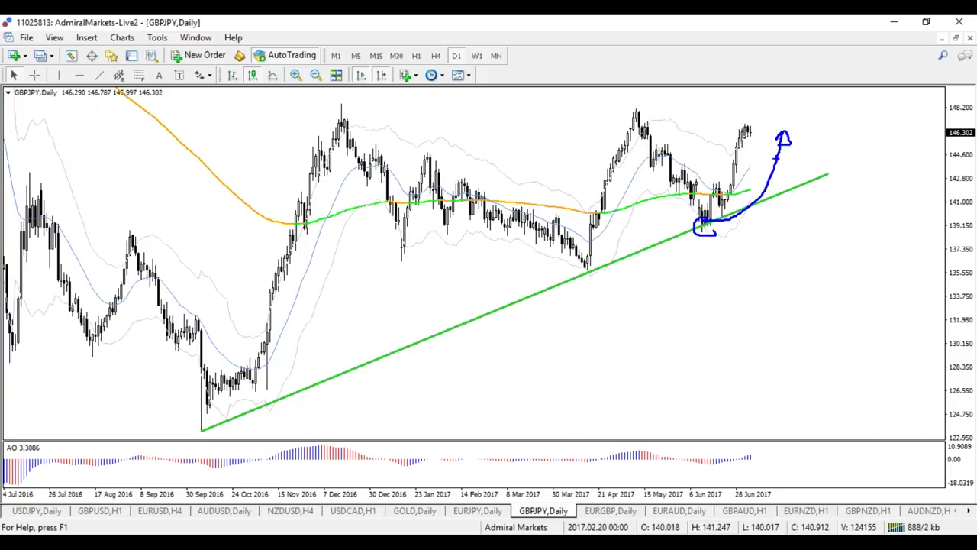
Circle the May–June decline in red on the GBPJPY Daily chart, then clear all pen annotations
{"action": "left_click_drag", "start_coordinate": [636, 112], "coordinate": [718, 229]}
{"action": "left_click_drag", "start_coordinate": [709, 180], "coordinate": [689, 157]}
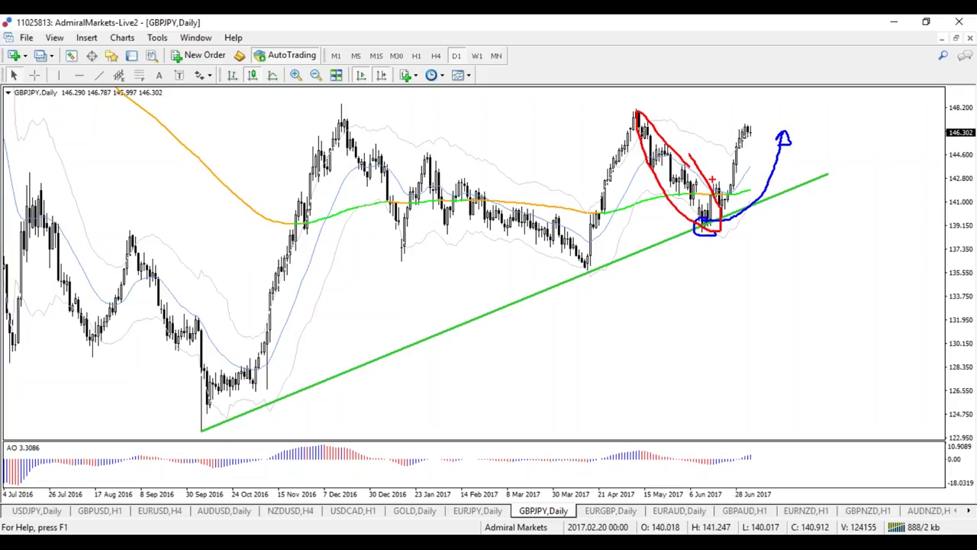
{"action": "key", "text": "Escape"}
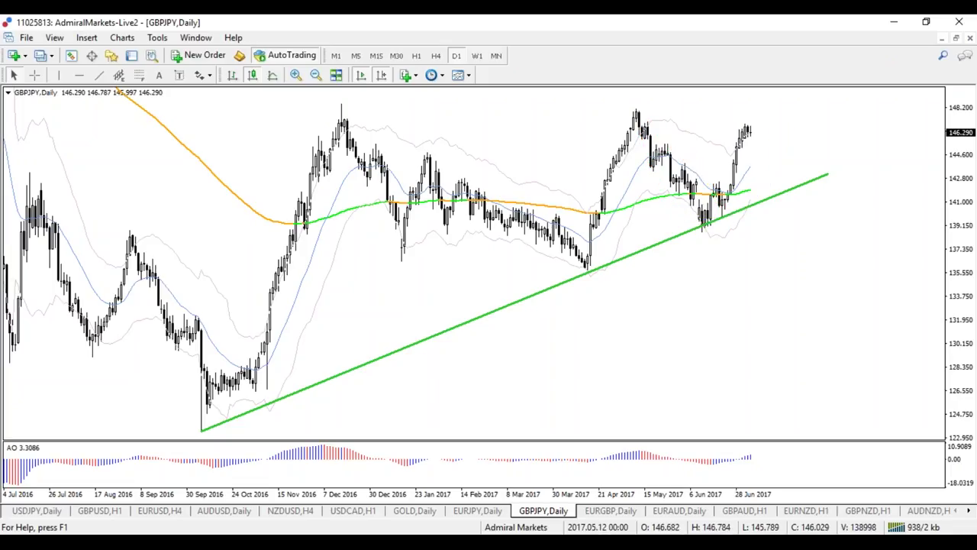
Zoom to Jan–Jul 2017 and sketch the June low, the May–June drop and the expected rally and pullback
{"action": "key", "text": "plus"}
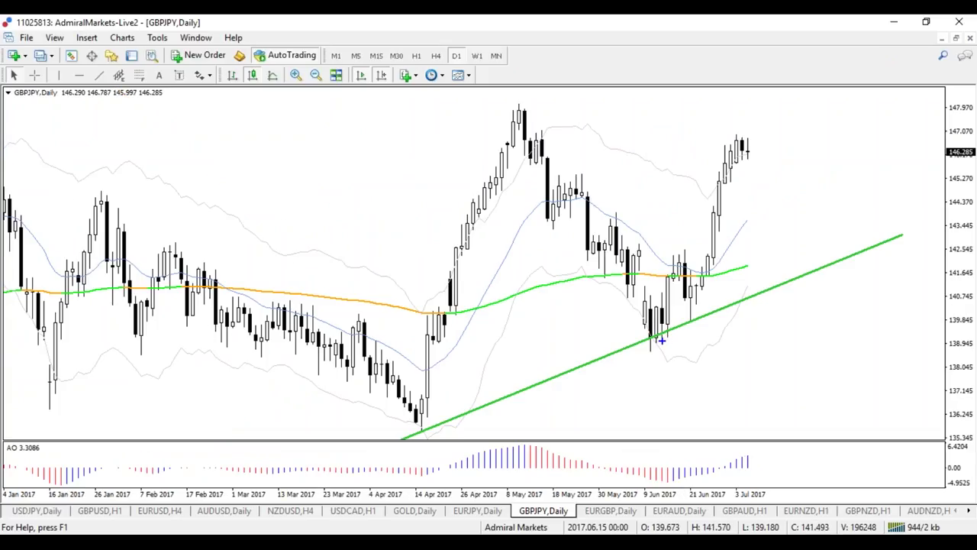
{"action": "mouse_move", "coordinate": [670, 336]}
{"action": "left_mouse_down"}
{"action": "mouse_move", "coordinate": [676, 328]}
{"action": "mouse_move", "coordinate": [638, 317]}
{"action": "mouse_move", "coordinate": [682, 327]}
{"action": "mouse_move", "coordinate": [762, 257]}
{"action": "left_mouse_up"}
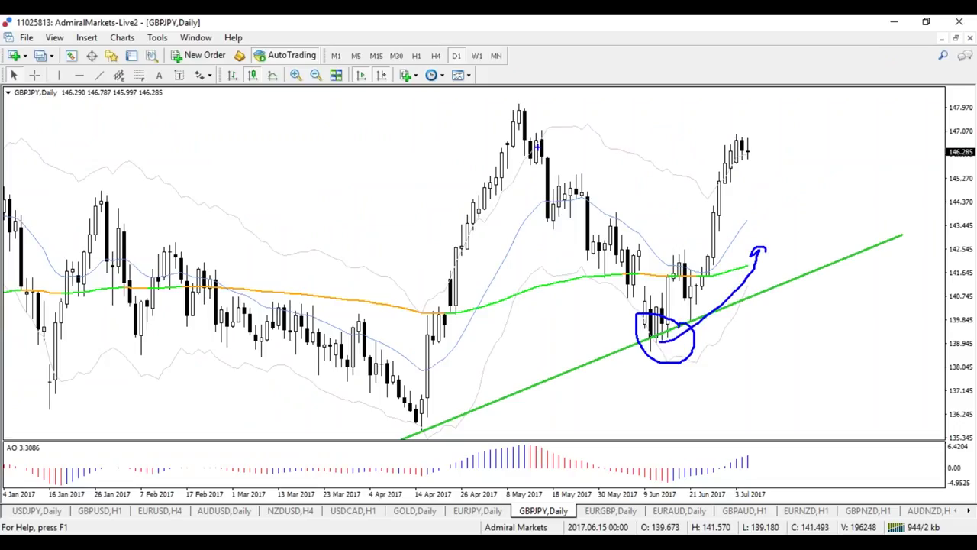
{"action": "left_click_drag", "start_coordinate": [516, 124], "coordinate": [665, 330]}
{"action": "mouse_move", "coordinate": [534, 135]}
{"action": "left_mouse_down"}
{"action": "mouse_move", "coordinate": [574, 190]}
{"action": "mouse_move", "coordinate": [742, 182]}
{"action": "mouse_move", "coordinate": [733, 139]}
{"action": "left_mouse_up"}
{"action": "left_click_drag", "start_coordinate": [778, 108], "coordinate": [809, 155]}
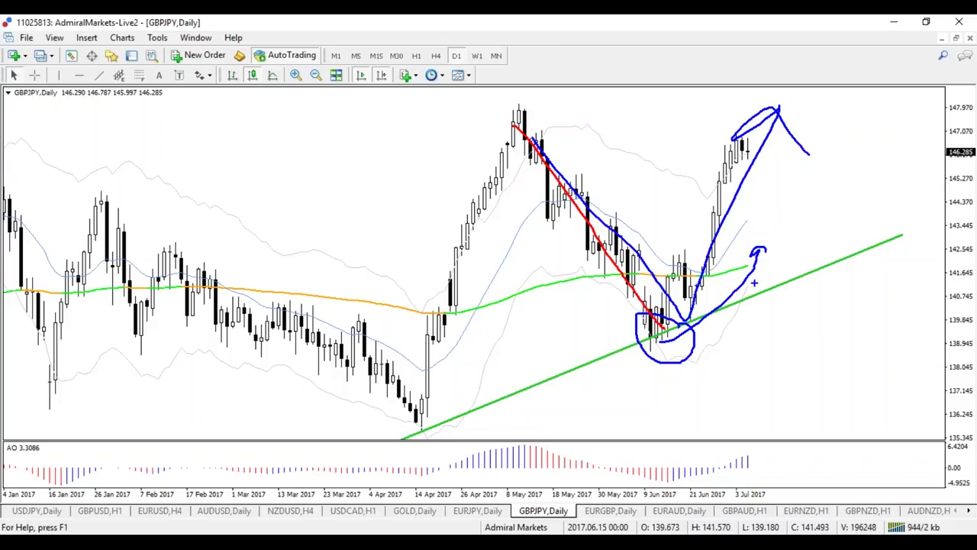
{"action": "key", "text": "plus"}
{"action": "key", "text": "plus"}
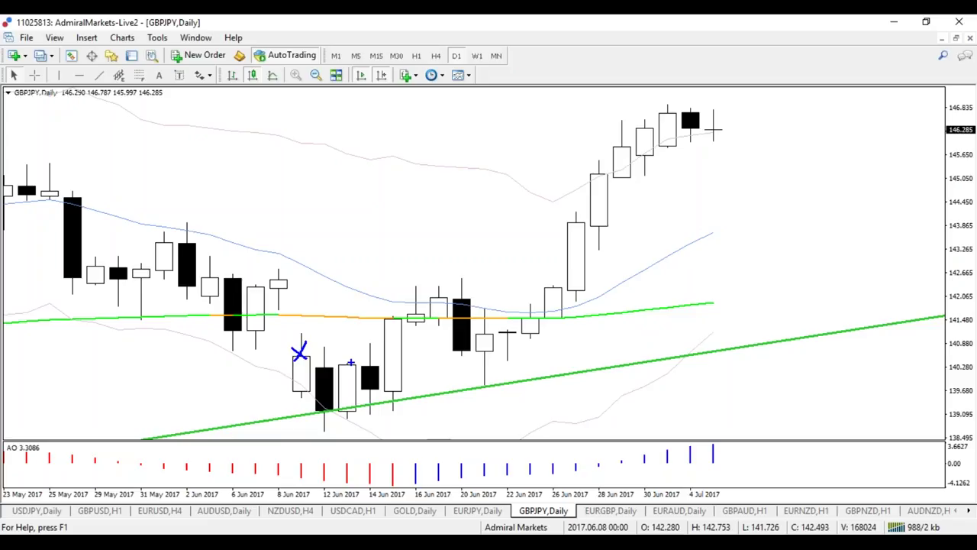
{"action": "mouse_move", "coordinate": [405, 410]}
{"action": "left_mouse_down"}
{"action": "mouse_move", "coordinate": [394, 315]}
{"action": "mouse_move", "coordinate": [384, 380]}
{"action": "mouse_move", "coordinate": [399, 404]}
{"action": "left_mouse_up"}
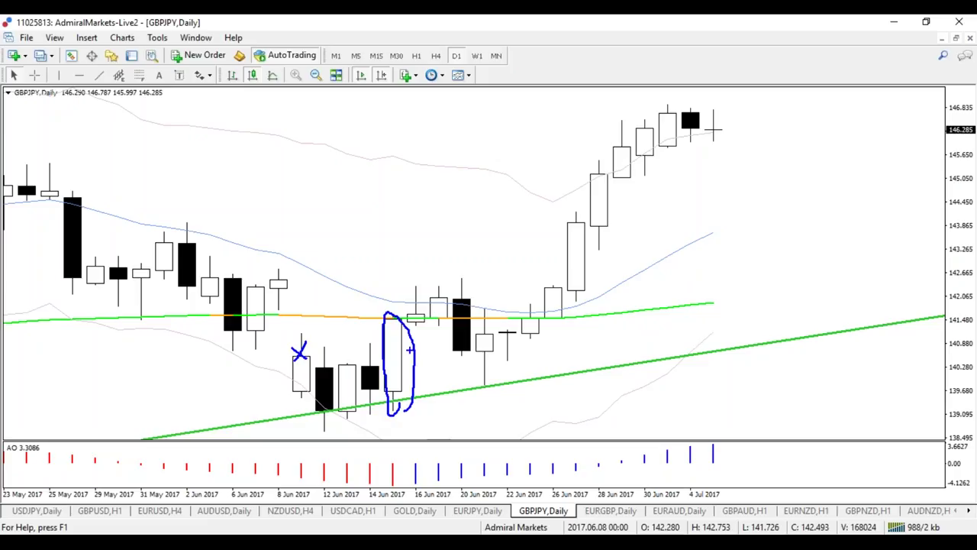
{"action": "key", "text": "Escape"}
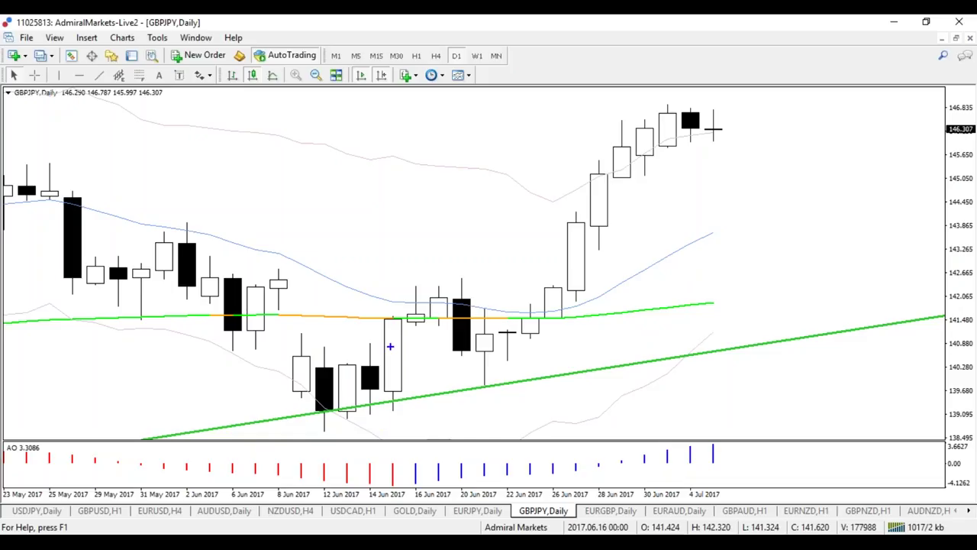
{"action": "left_click_drag", "start_coordinate": [332, 321], "coordinate": [338, 350]}
{"action": "mouse_move", "coordinate": [363, 359]}
{"action": "left_mouse_down"}
{"action": "mouse_move", "coordinate": [355, 407]}
{"action": "mouse_move", "coordinate": [359, 382]}
{"action": "mouse_move", "coordinate": [357, 404]}
{"action": "mouse_move", "coordinate": [349, 367]}
{"action": "left_mouse_up"}
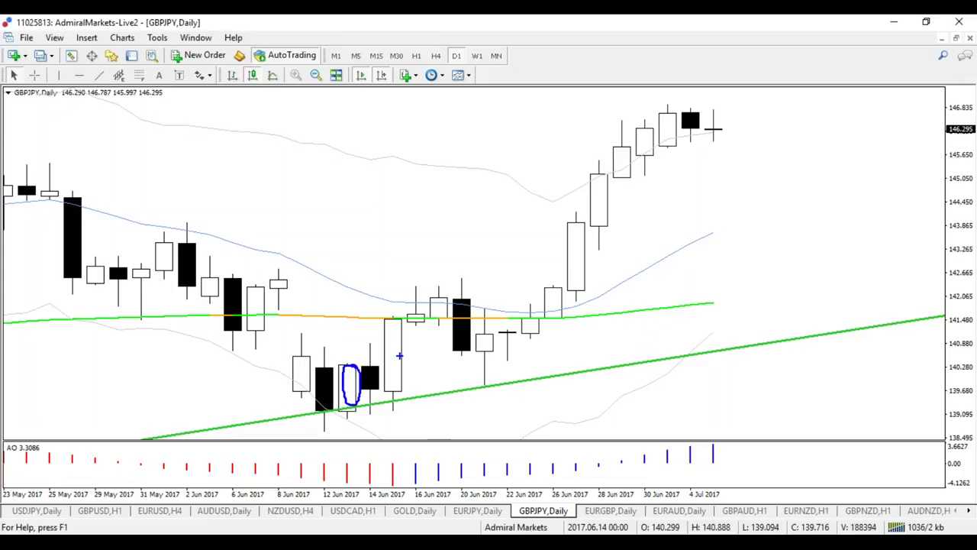
{"action": "mouse_move", "coordinate": [401, 347]}
{"action": "left_mouse_down"}
{"action": "mouse_move", "coordinate": [386, 359]}
{"action": "mouse_move", "coordinate": [395, 368]}
{"action": "left_mouse_up"}
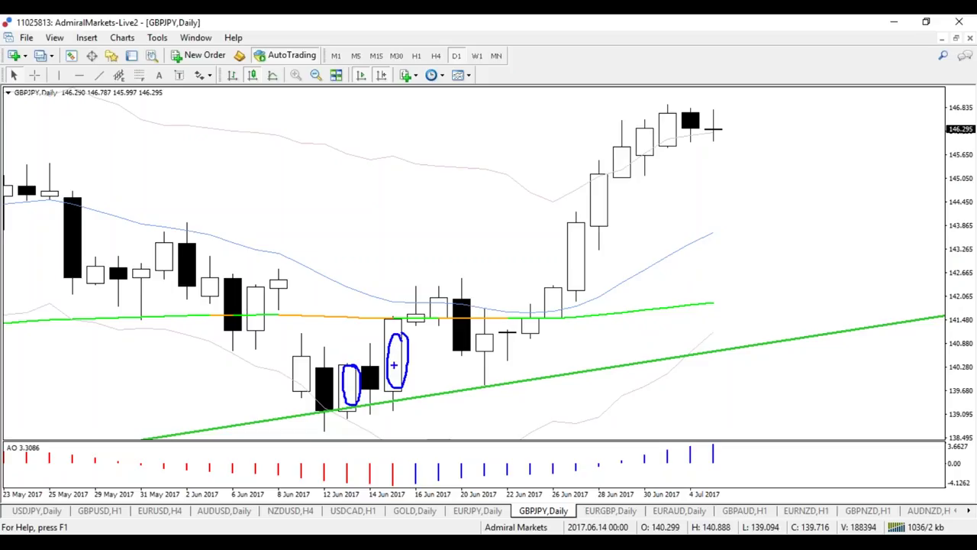
{"action": "mouse_move", "coordinate": [343, 301]}
{"action": "left_mouse_down"}
{"action": "mouse_move", "coordinate": [349, 349]}
{"action": "mouse_move", "coordinate": [345, 334]}
{"action": "left_mouse_up"}
{"action": "key", "text": "Escape"}
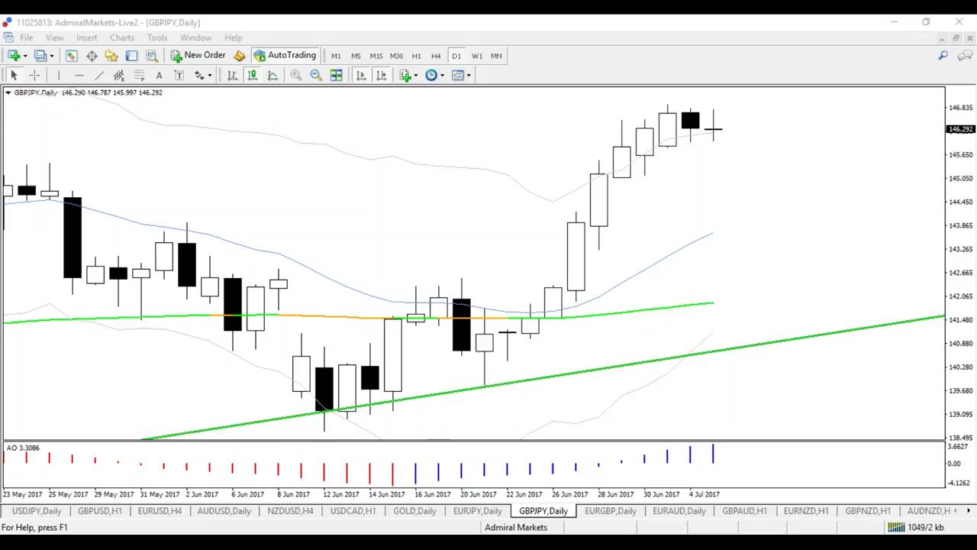
{"action": "left_click", "coordinate": [361, 424]}
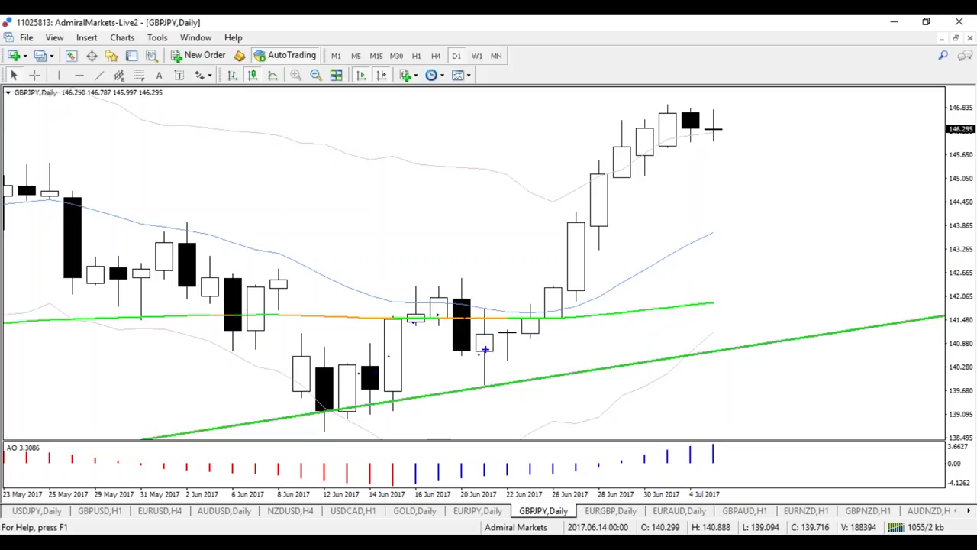
{"action": "mouse_move", "coordinate": [493, 345]}
{"action": "left_mouse_down"}
{"action": "mouse_move", "coordinate": [495, 331]}
{"action": "mouse_move", "coordinate": [481, 356]}
{"action": "mouse_move", "coordinate": [504, 336]}
{"action": "left_mouse_up"}
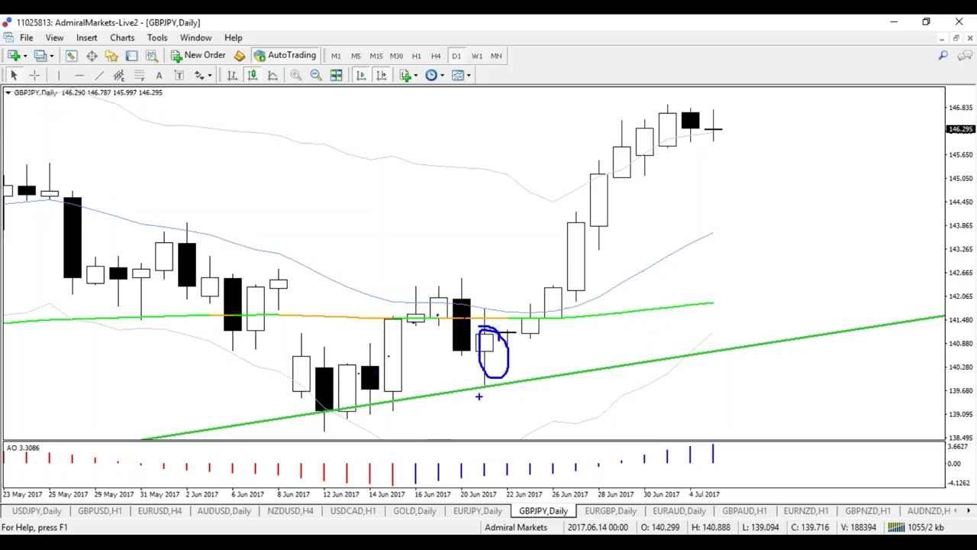
{"action": "mouse_move", "coordinate": [486, 379]}
{"action": "left_mouse_down"}
{"action": "mouse_move", "coordinate": [484, 416]}
{"action": "mouse_move", "coordinate": [369, 424]}
{"action": "left_mouse_up"}
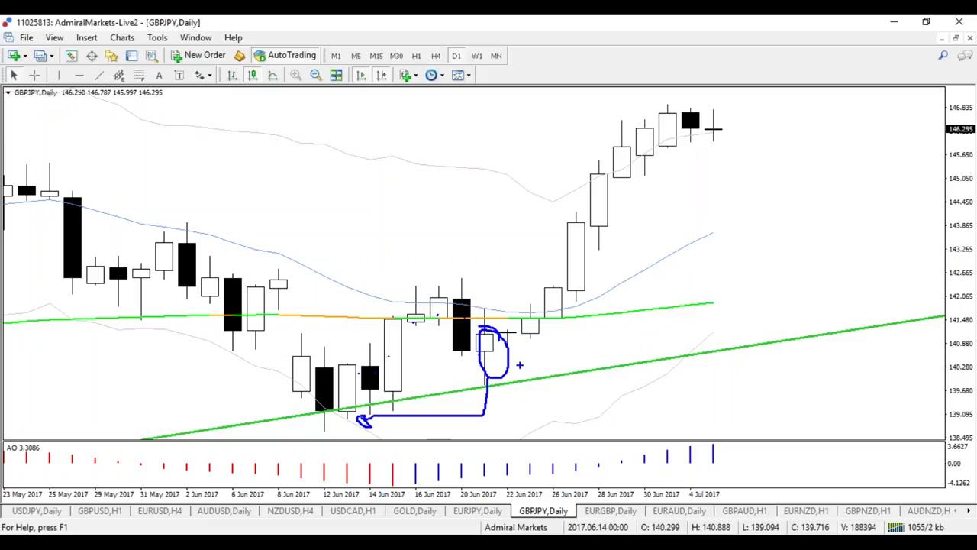
{"action": "key", "text": "e"}
{"action": "left_click_drag", "start_coordinate": [535, 335], "coordinate": [449, 336]}
{"action": "left_click_drag", "start_coordinate": [346, 332], "coordinate": [347, 349]}
{"action": "left_click_drag", "start_coordinate": [376, 294], "coordinate": [421, 308]}
{"action": "left_click_drag", "start_coordinate": [474, 262], "coordinate": [475, 298]}
{"action": "left_click_drag", "start_coordinate": [449, 258], "coordinate": [485, 258]}
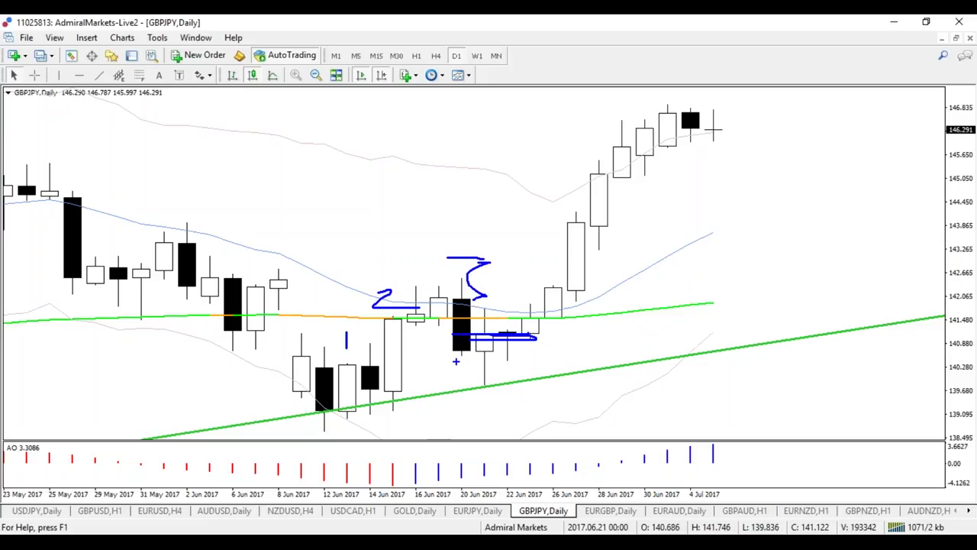
{"action": "key", "text": "Escape"}
{"action": "left_click", "coordinate": [34, 74]}
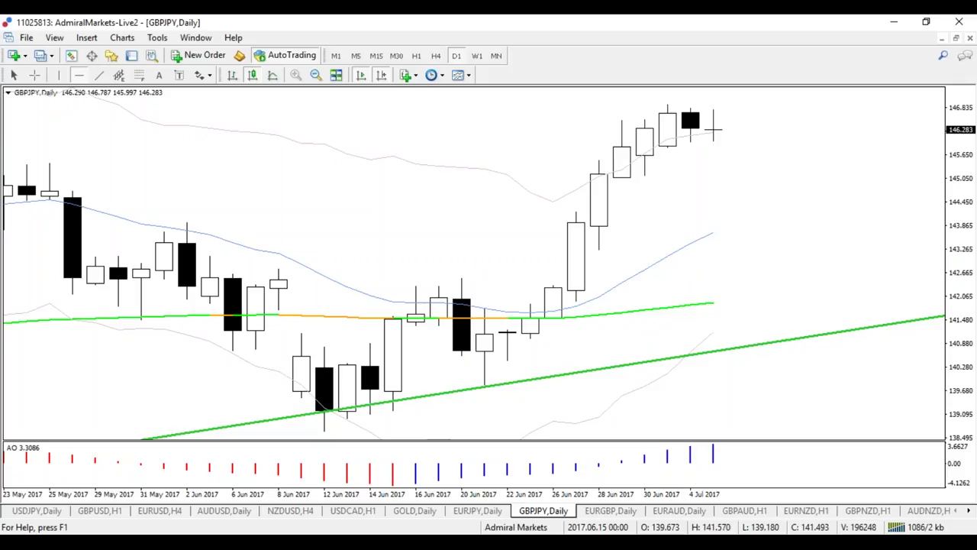
Add horizontal lines near 141.5 and 139.1, and measure from the lower line to 15 Jun's top
{"action": "left_click", "coordinate": [316, 318]}
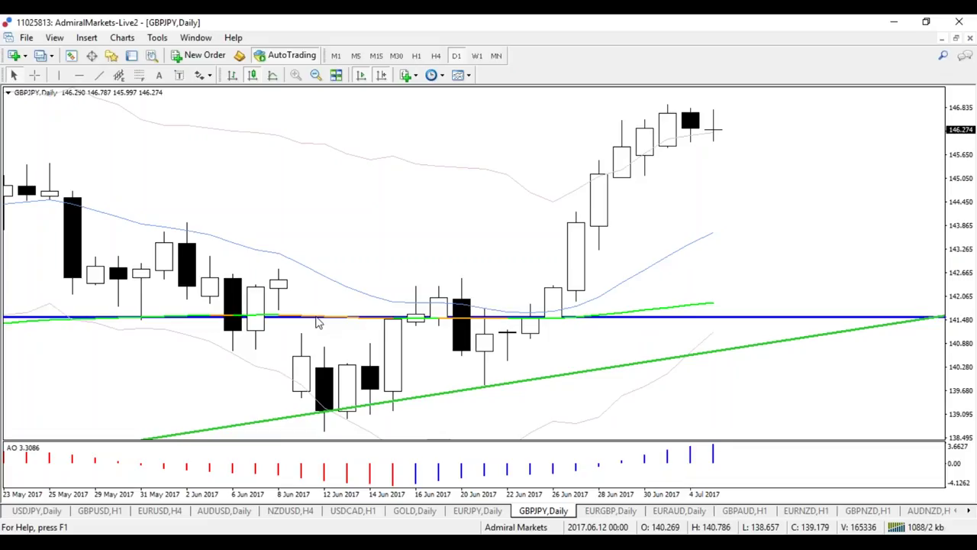
{"action": "left_click_drag", "start_coordinate": [318, 318], "coordinate": [318, 416]}
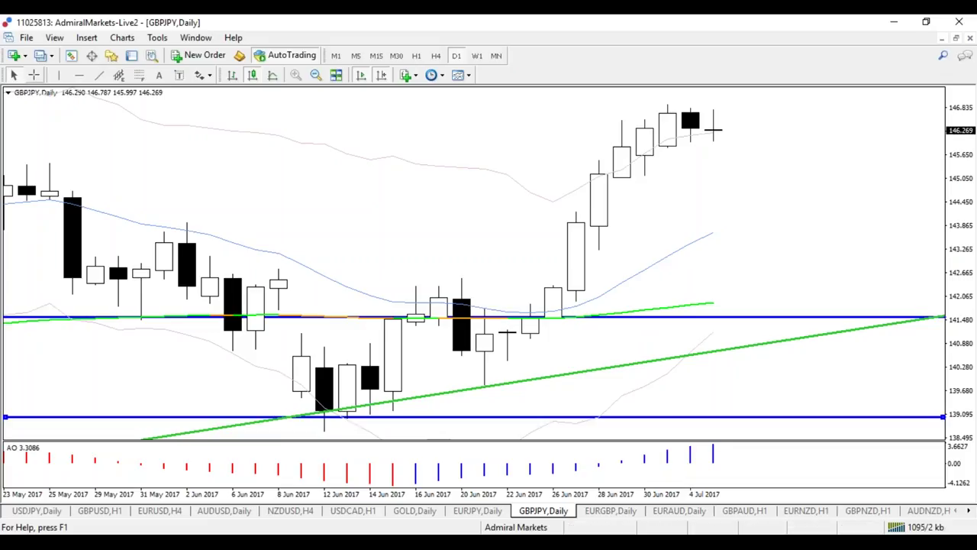
{"action": "middle_click", "coordinate": [390, 416]}
{"action": "left_click_drag", "start_coordinate": [390, 416], "coordinate": [400, 318]}
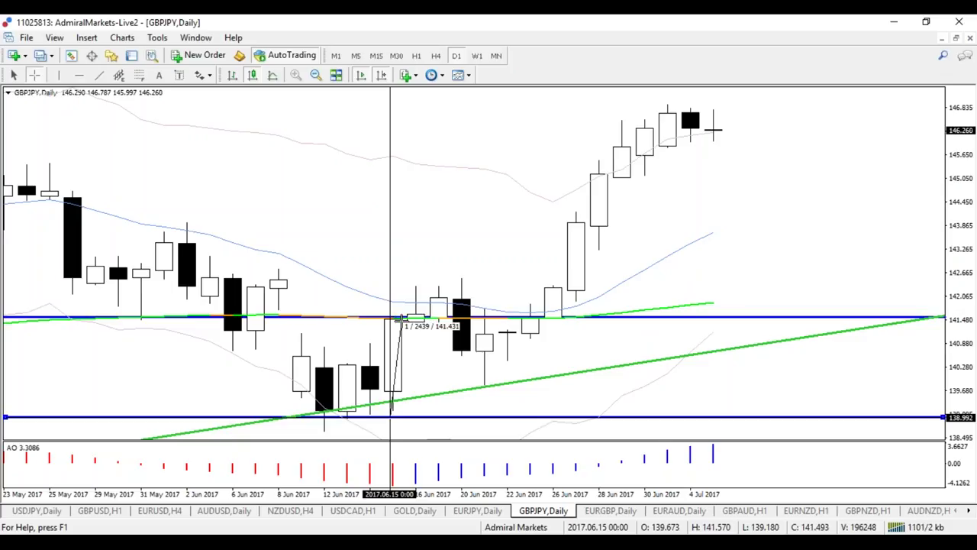
{"action": "left_click_drag", "start_coordinate": [401, 317], "coordinate": [401, 318]}
Measure the rise from 27 Jun up to the recent 146.924 high with the crosshair
{"action": "middle_click", "coordinate": [396, 318]}
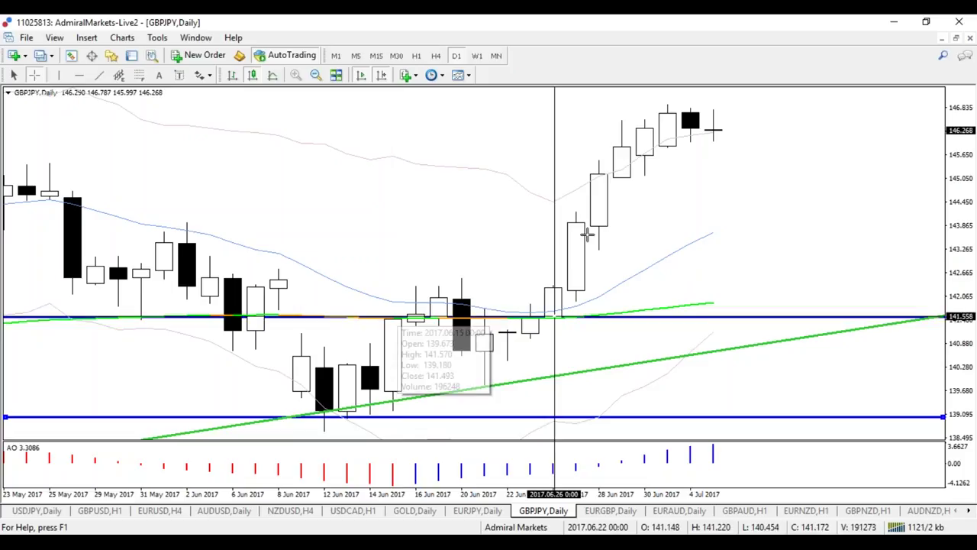
{"action": "left_click_drag", "start_coordinate": [586, 315], "coordinate": [674, 103]}
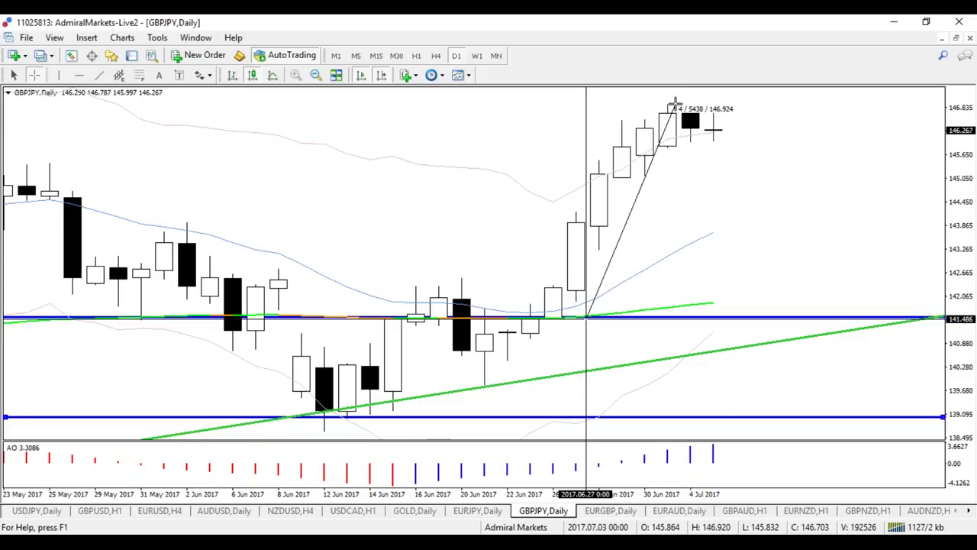
{"action": "left_click_drag", "start_coordinate": [675, 103], "coordinate": [674, 103]}
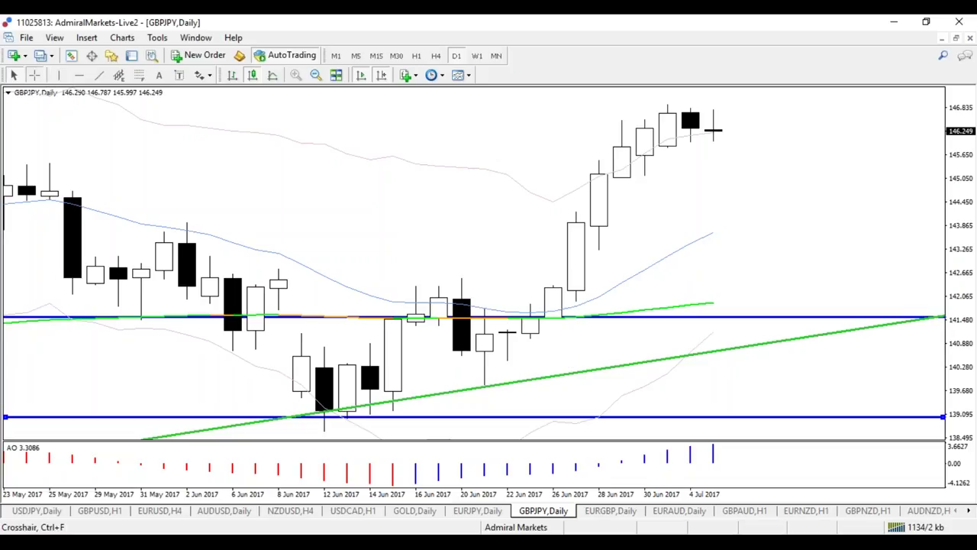
Measure the move from the 15 Jun close up to 143.961, then zoom out to January–July 2017
{"action": "left_click", "coordinate": [34, 74]}
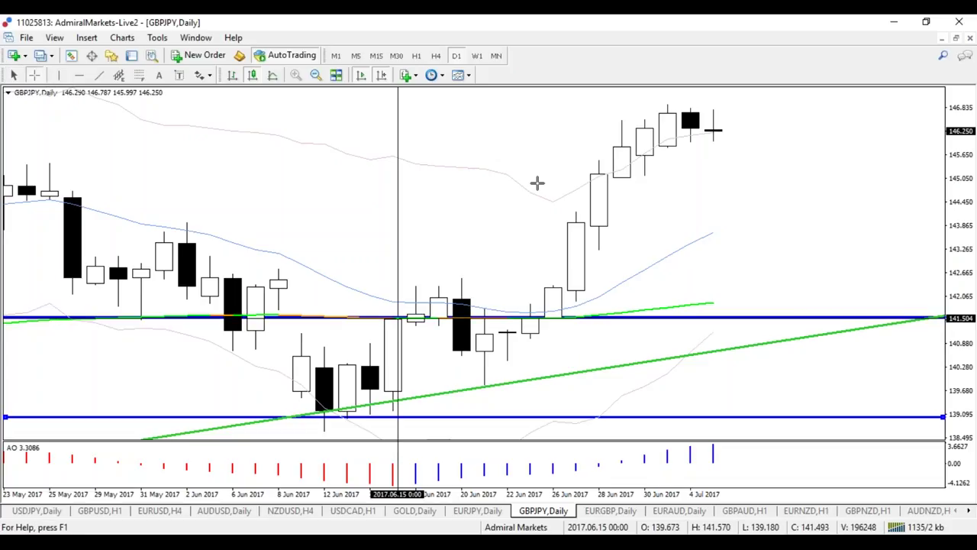
{"action": "left_click_drag", "start_coordinate": [536, 182], "coordinate": [537, 222]}
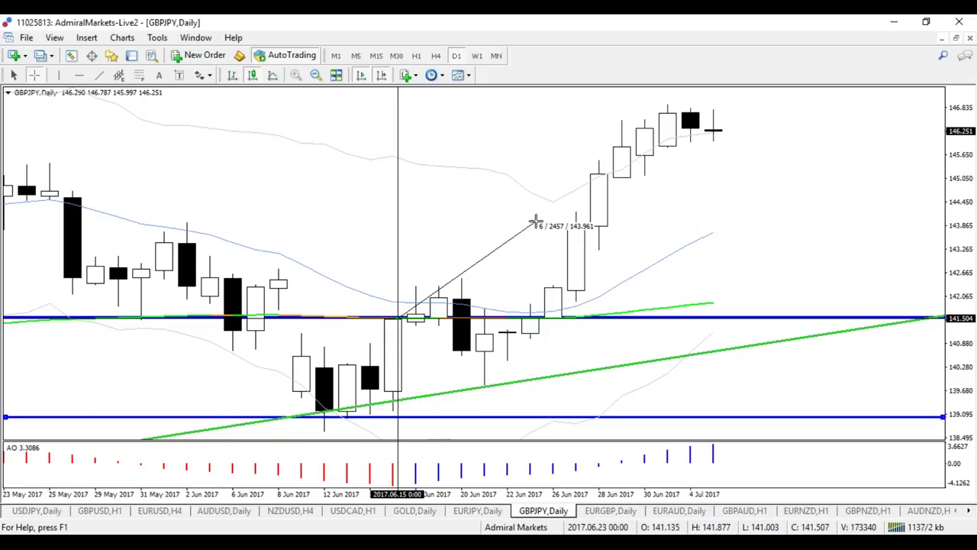
{"action": "left_click_drag", "start_coordinate": [537, 222], "coordinate": [569, 223]}
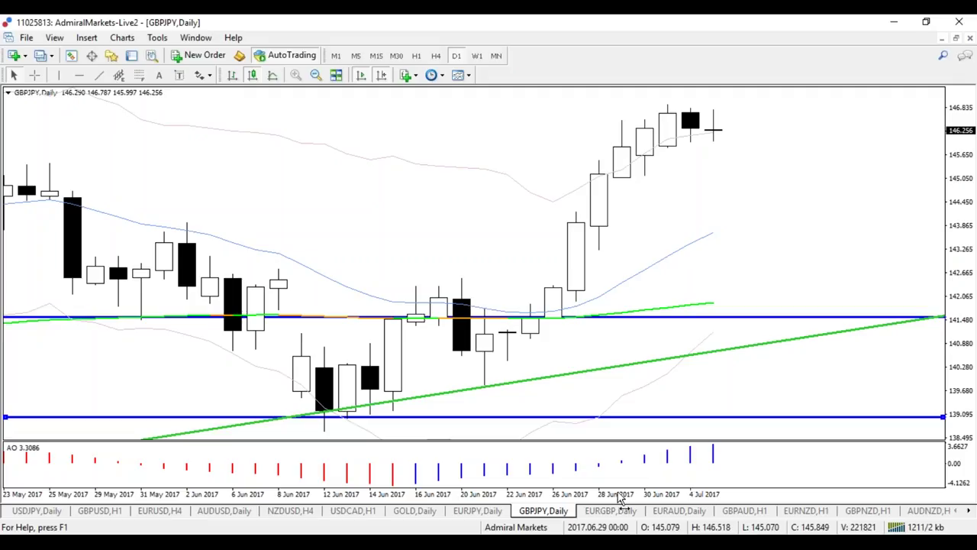
{"action": "left_click_drag", "start_coordinate": [619, 498], "coordinate": [615, 496]}
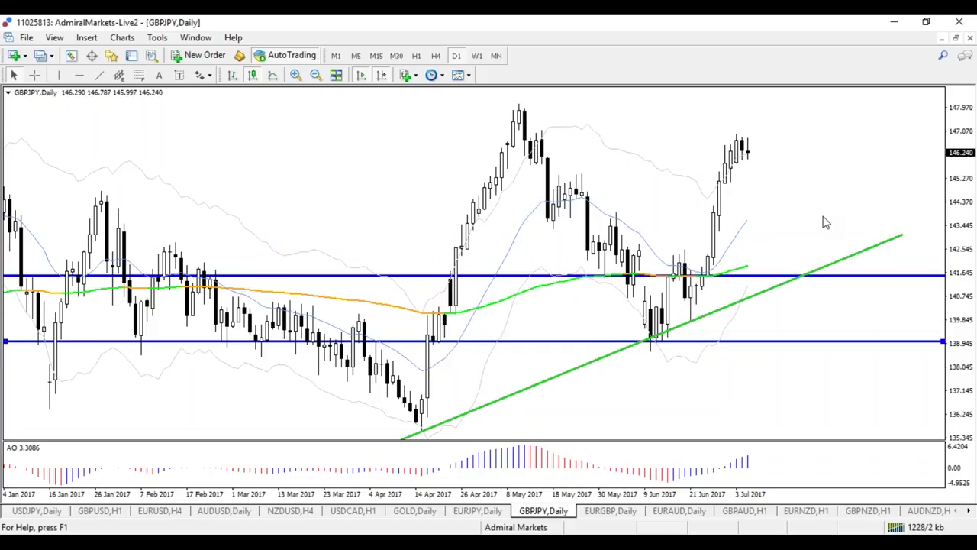
{"action": "key", "text": "plus"}
{"action": "key", "text": "plus"}
{"action": "mouse_move", "coordinate": [323, 428]}
{"action": "left_mouse_down"}
{"action": "mouse_move", "coordinate": [362, 349]}
{"action": "mouse_move", "coordinate": [380, 274]}
{"action": "left_mouse_up"}
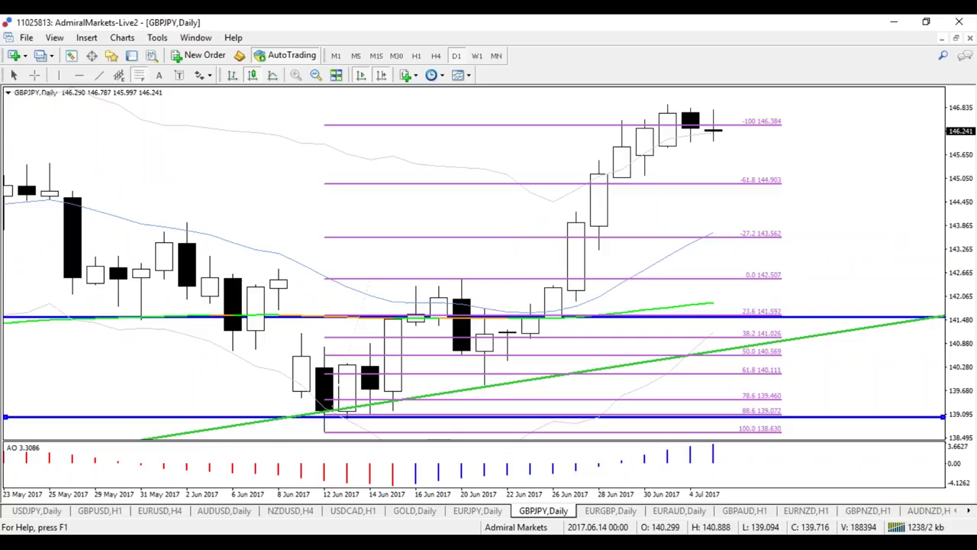
{"action": "left_click_drag", "start_coordinate": [371, 396], "coordinate": [371, 395]}
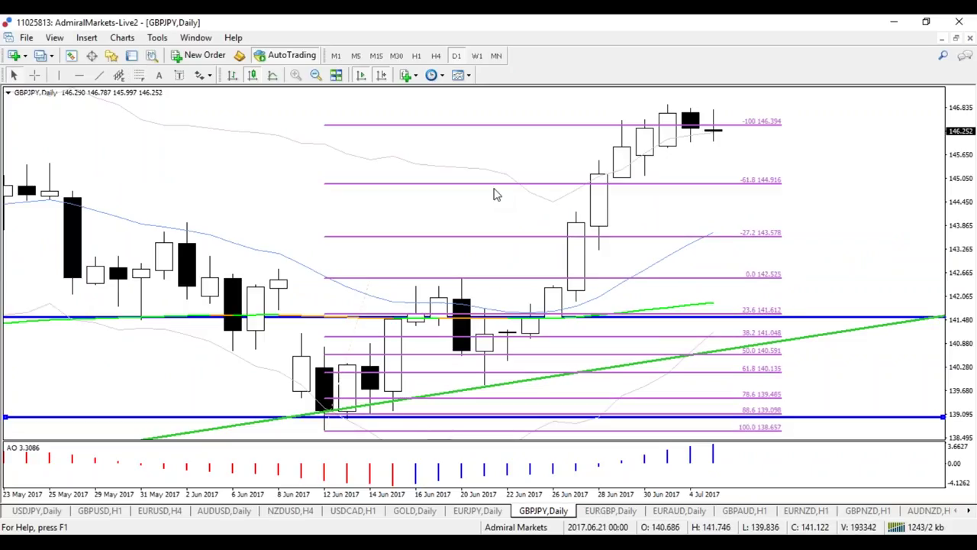
{"action": "middle_click", "coordinate": [486, 370]}
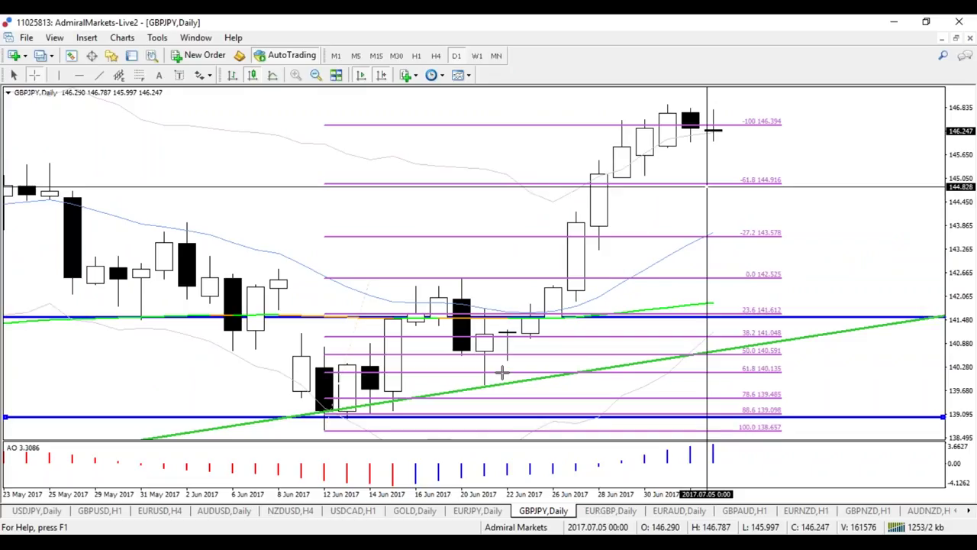
{"action": "left_click_drag", "start_coordinate": [551, 322], "coordinate": [632, 183]}
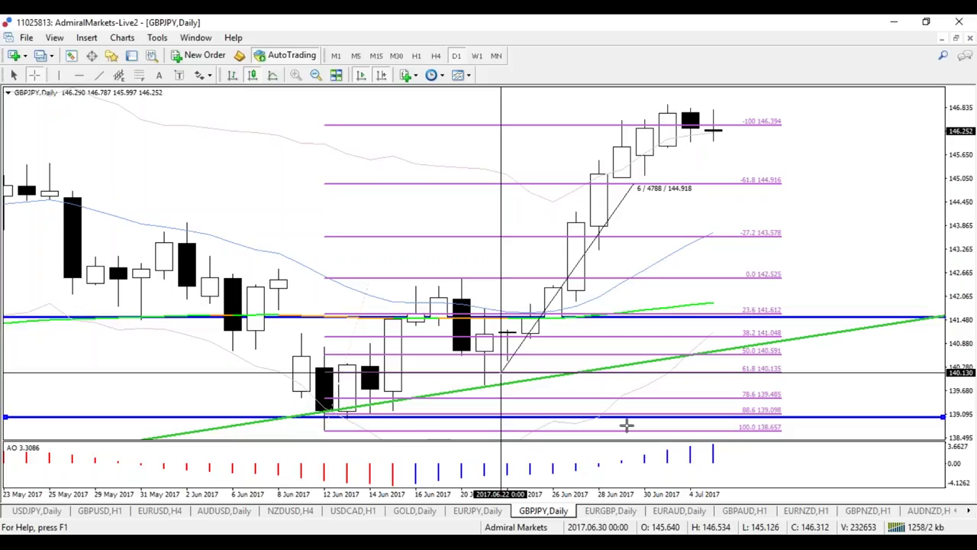
{"action": "left_click_drag", "start_coordinate": [626, 425], "coordinate": [618, 436]}
{"action": "key", "text": "Escape"}
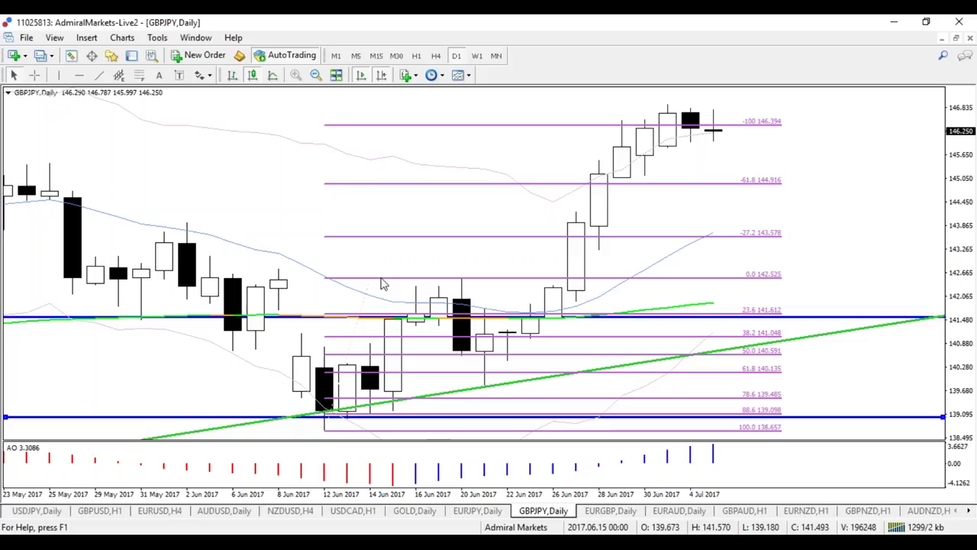
Delete the Fibonacci retracement and switch GBPJPY to the H4 timeframe
{"action": "right_click", "coordinate": [379, 314]}
{"action": "left_click", "coordinate": [412, 326]}
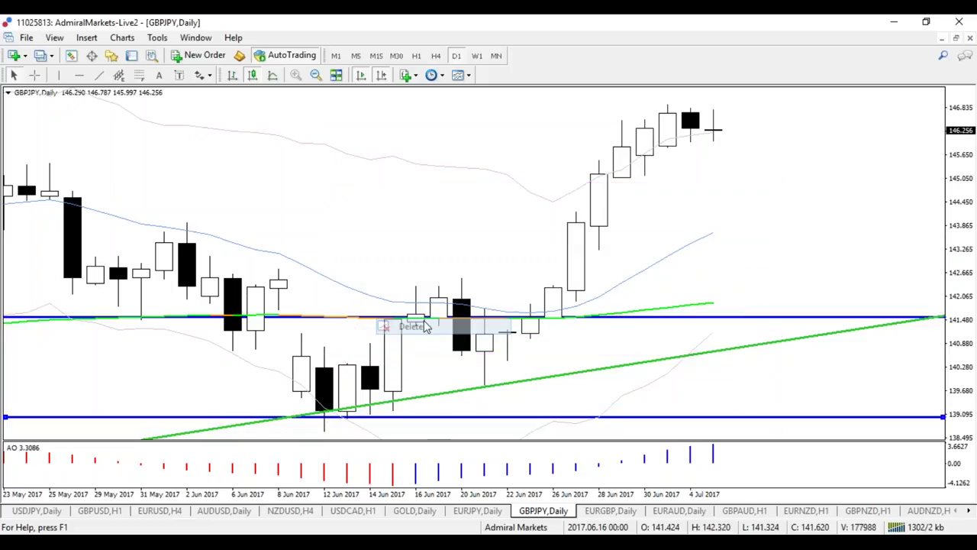
{"action": "left_click", "coordinate": [436, 57]}
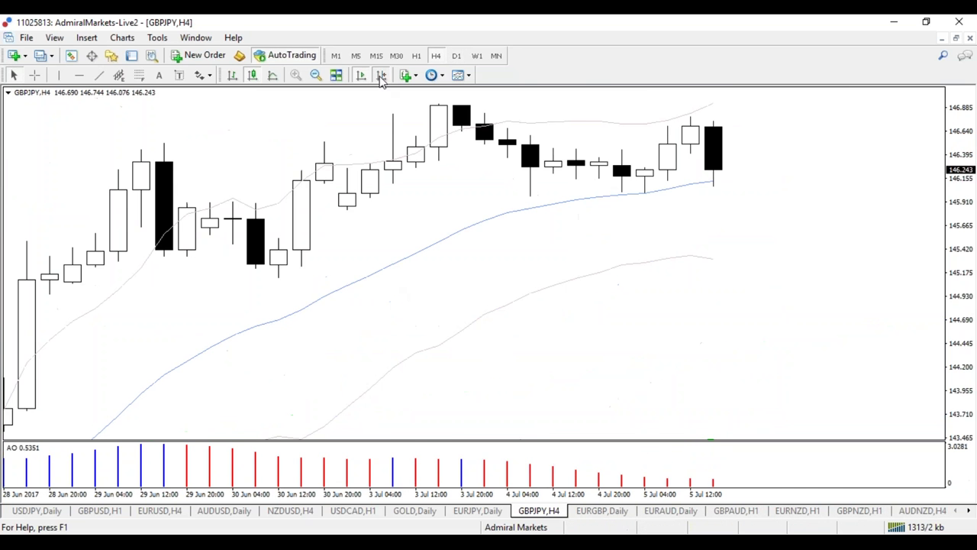
Zoom out to show late May through 5 Jul and move the orange vertical line to 16 Jun
{"action": "scroll", "coordinate": [573, 267], "scroll_direction": "left", "scroll_amount": 5}
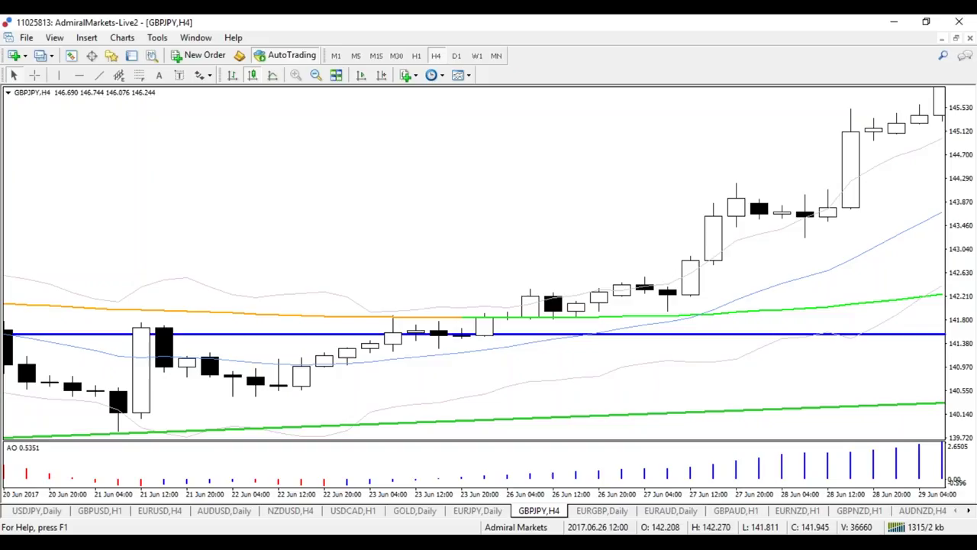
{"action": "scroll", "coordinate": [619, 305], "scroll_direction": "left", "scroll_amount": 5}
{"action": "scroll", "coordinate": [620, 305], "scroll_direction": "left", "scroll_amount": 5}
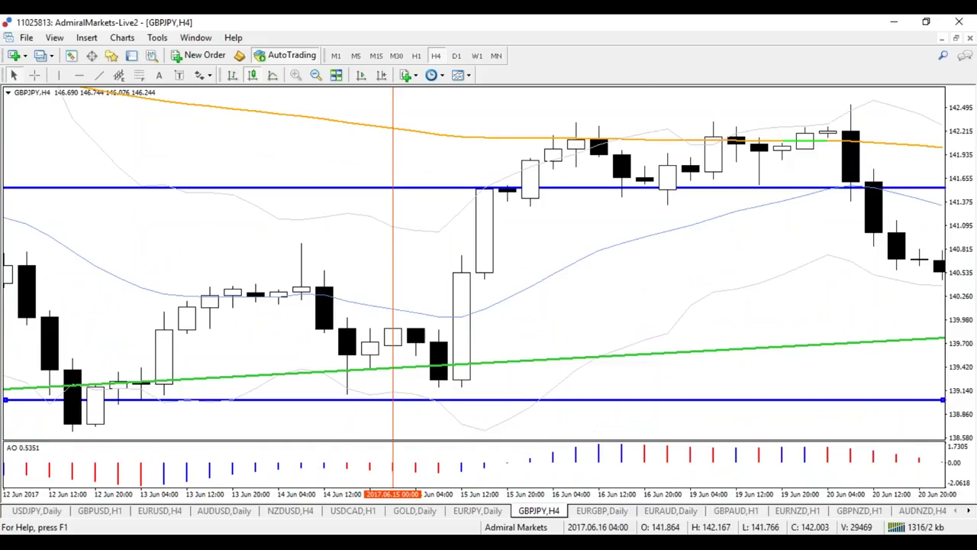
{"action": "key", "text": "minus"}
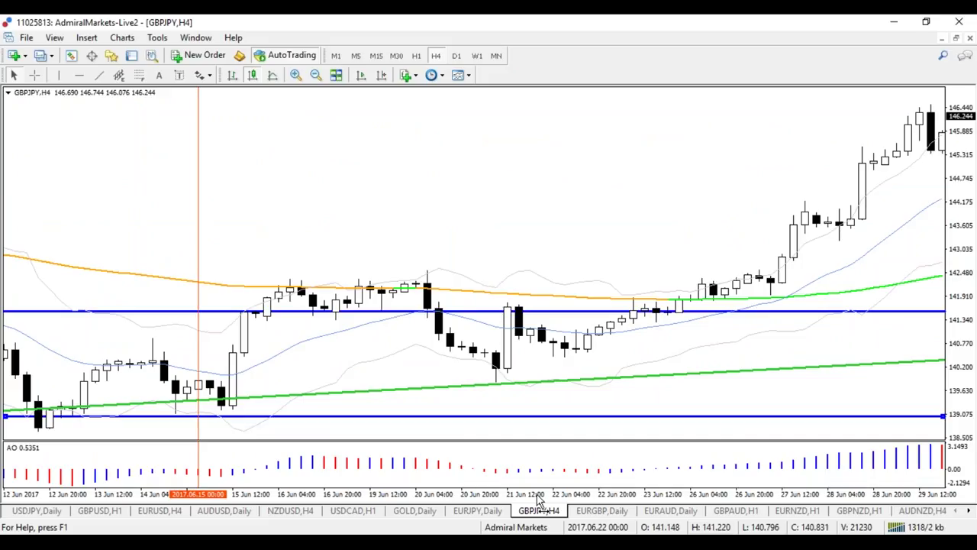
{"action": "key", "text": "minus"}
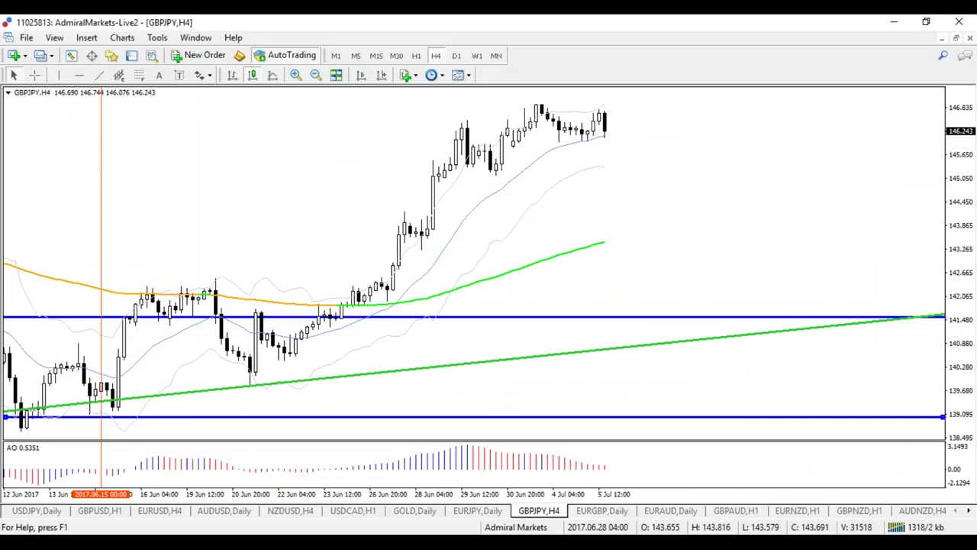
{"action": "left_click_drag", "start_coordinate": [125, 402], "coordinate": [451, 402]}
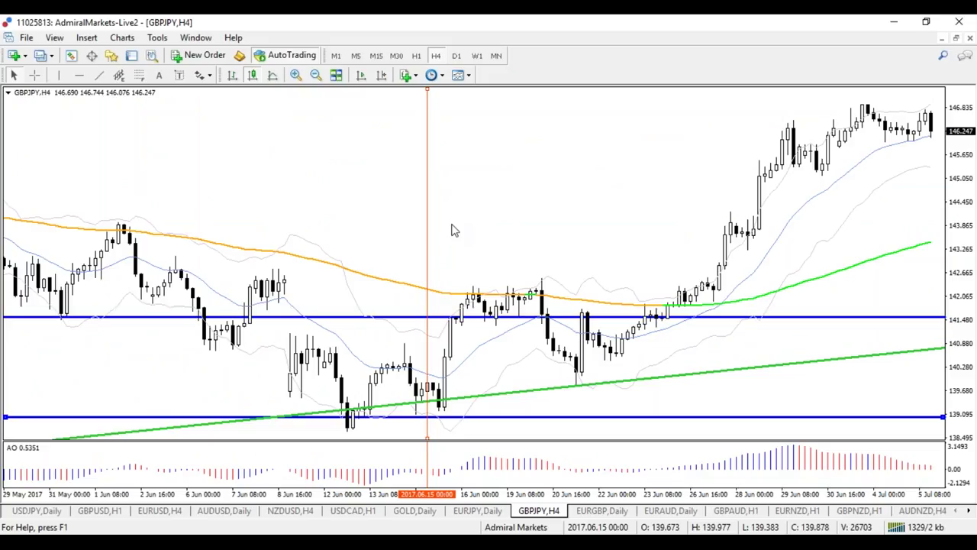
{"action": "left_click_drag", "start_coordinate": [451, 229], "coordinate": [464, 234]}
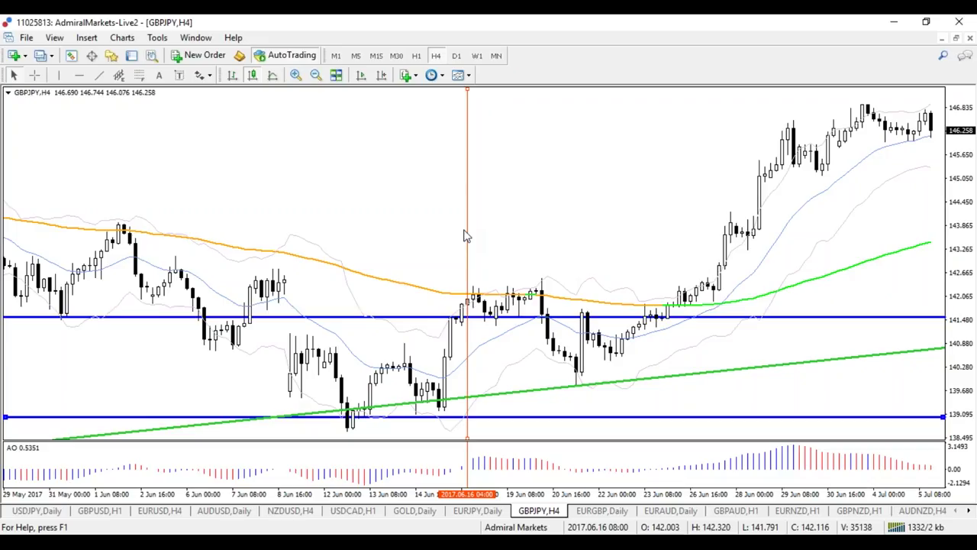
Shift the orange vertical line one bar left onto the 16 Jun 00:00 candle
{"action": "left_click_drag", "start_coordinate": [466, 236], "coordinate": [462, 313]}
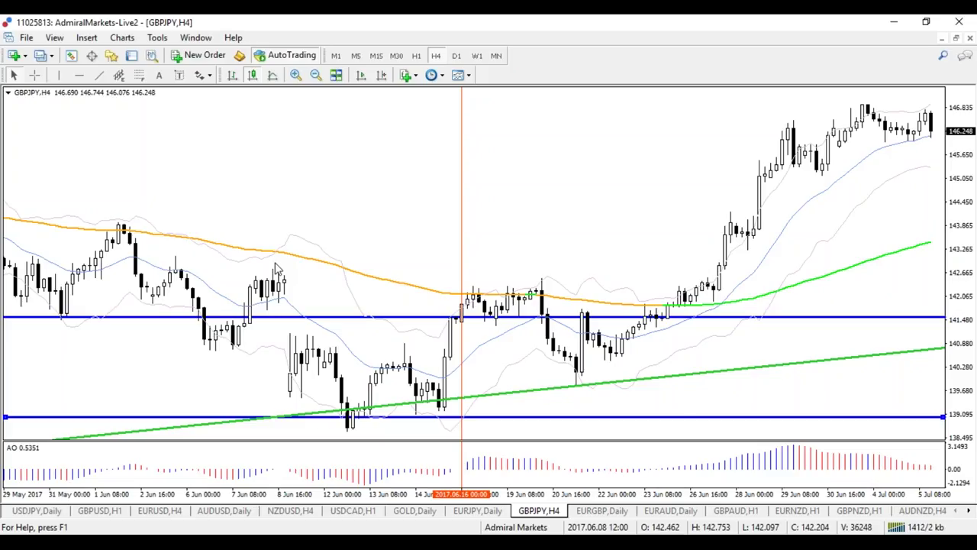
Turn on the crosshair and circle the candles around 142 and the candle low
{"action": "left_click", "coordinate": [34, 75]}
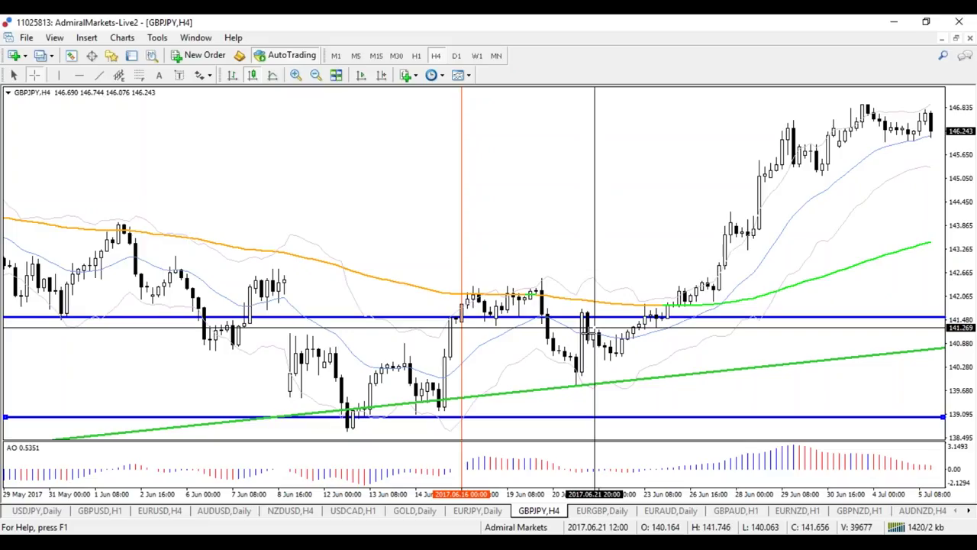
{"action": "mouse_move", "coordinate": [545, 279]}
{"action": "left_mouse_down"}
{"action": "mouse_move", "coordinate": [488, 274]}
{"action": "mouse_move", "coordinate": [441, 294]}
{"action": "mouse_move", "coordinate": [574, 304]}
{"action": "mouse_move", "coordinate": [519, 271]}
{"action": "left_mouse_up"}
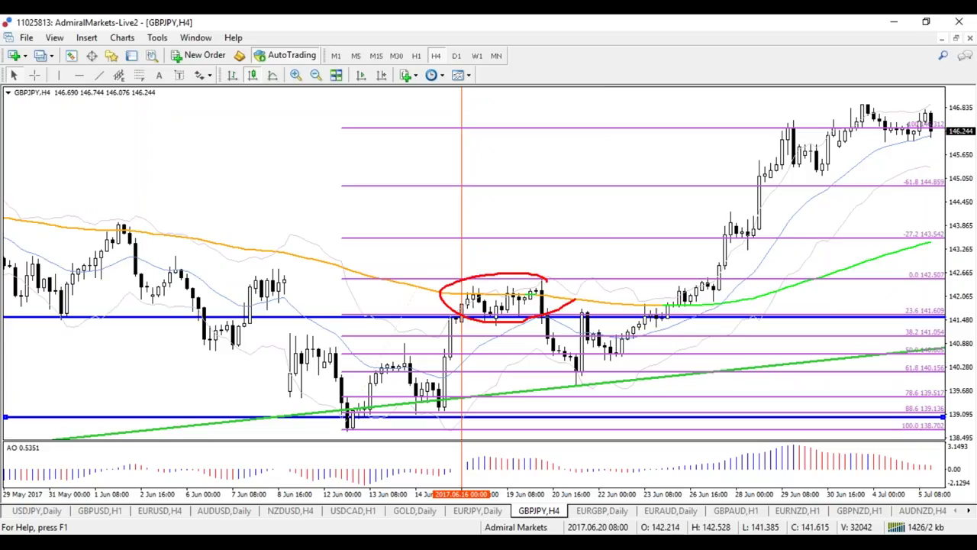
{"action": "key", "text": "g"}
{"action": "mouse_move", "coordinate": [578, 369]}
{"action": "left_mouse_down"}
{"action": "mouse_move", "coordinate": [569, 371]}
{"action": "mouse_move", "coordinate": [580, 374]}
{"action": "left_mouse_up"}
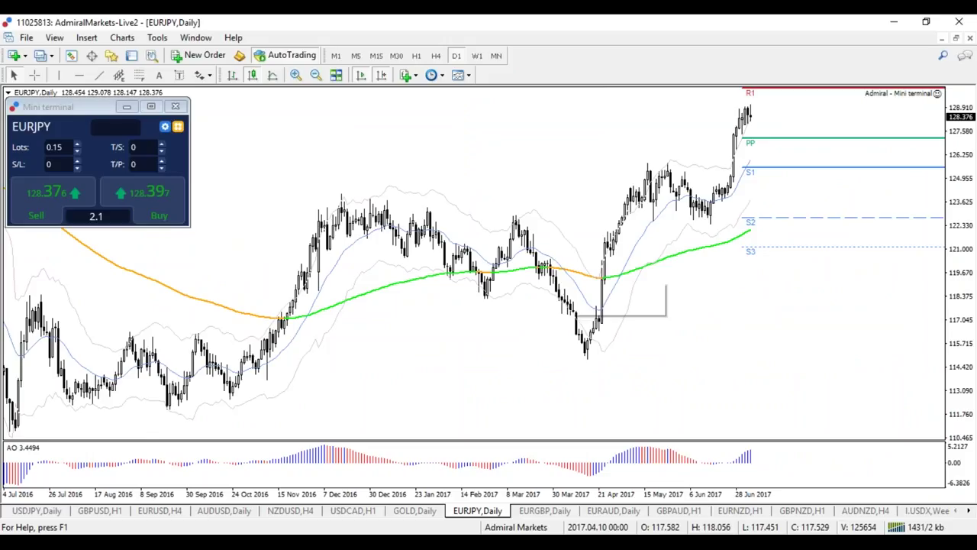
Look through the saved File > Profiles, then open a new GBPJPY chart from FX Minors
{"action": "left_click", "coordinate": [26, 37]}
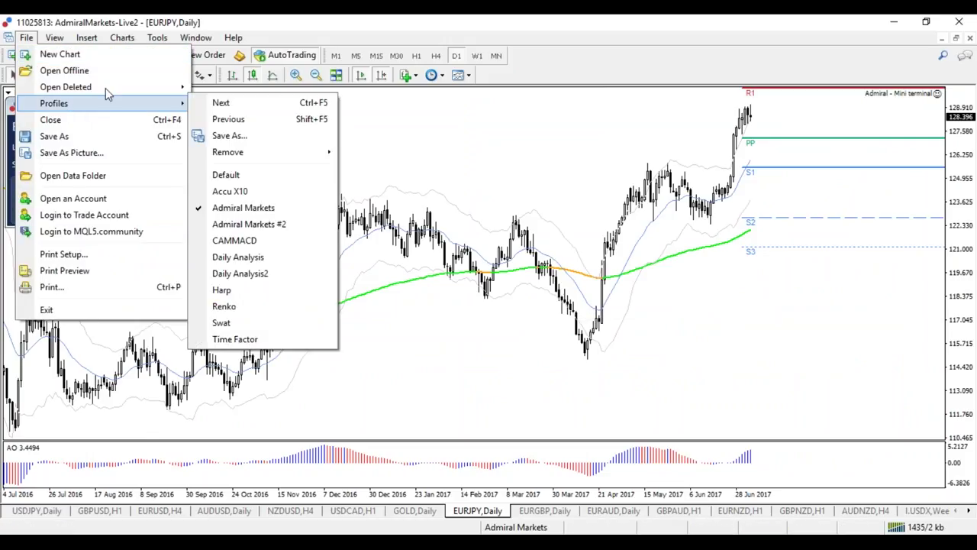
{"action": "mouse_move", "coordinate": [105, 87]}
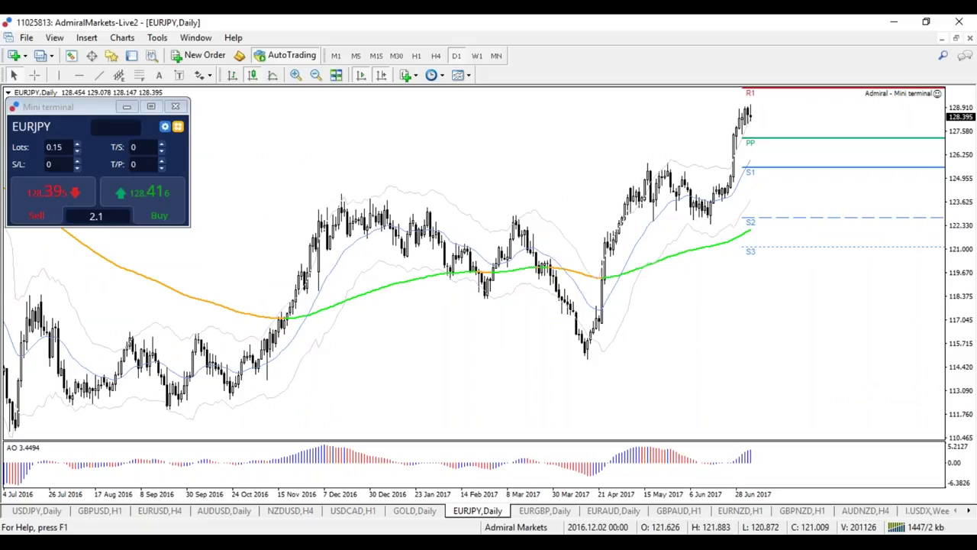
{"action": "left_click", "coordinate": [15, 55]}
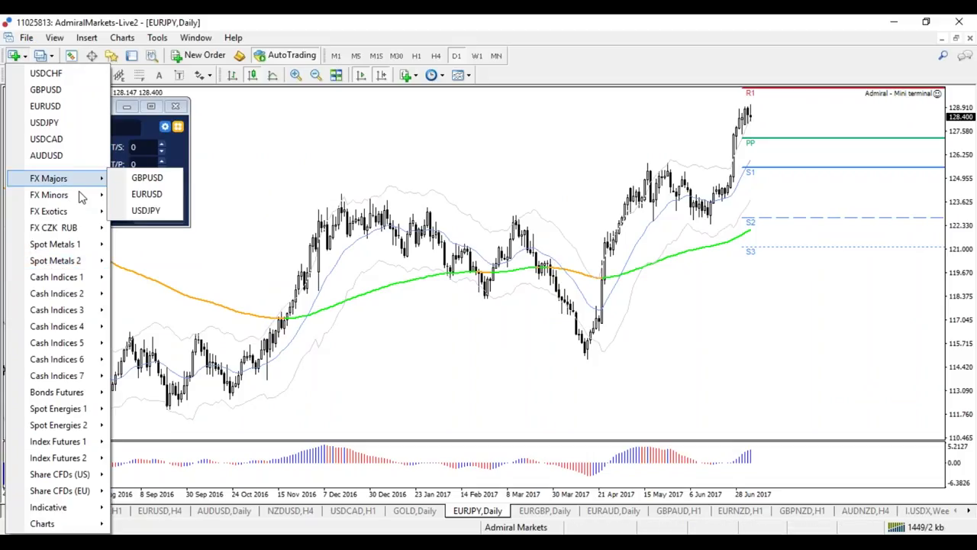
{"action": "mouse_move", "coordinate": [81, 196]}
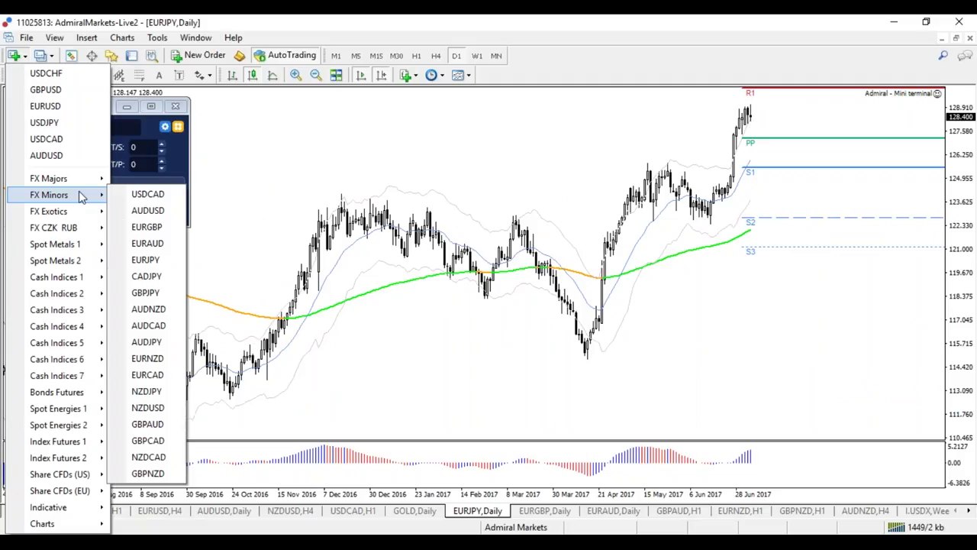
{"action": "left_click", "coordinate": [156, 304]}
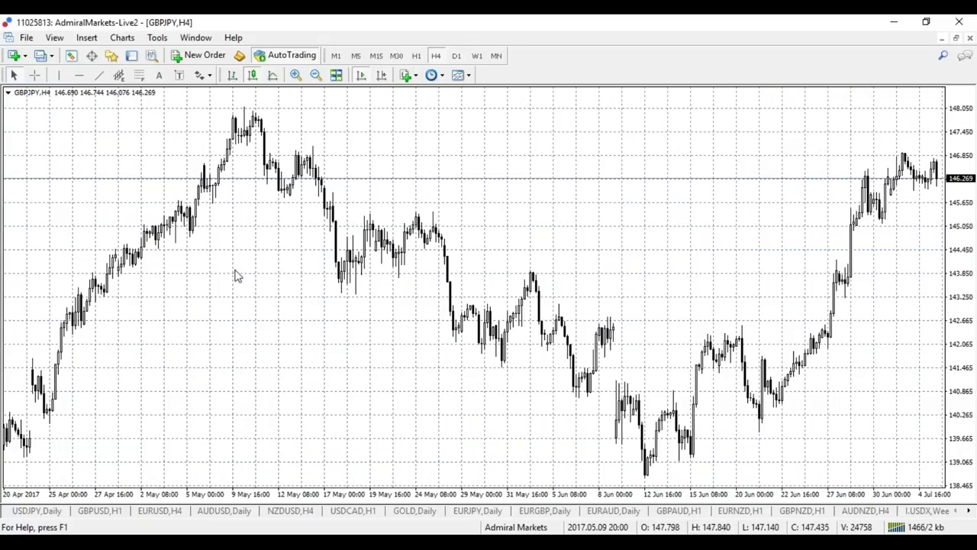
Apply the saved indicator template to the new GBPJPY H4 chart
{"action": "right_click", "coordinate": [235, 273]}
{"action": "left_click", "coordinate": [413, 285]}
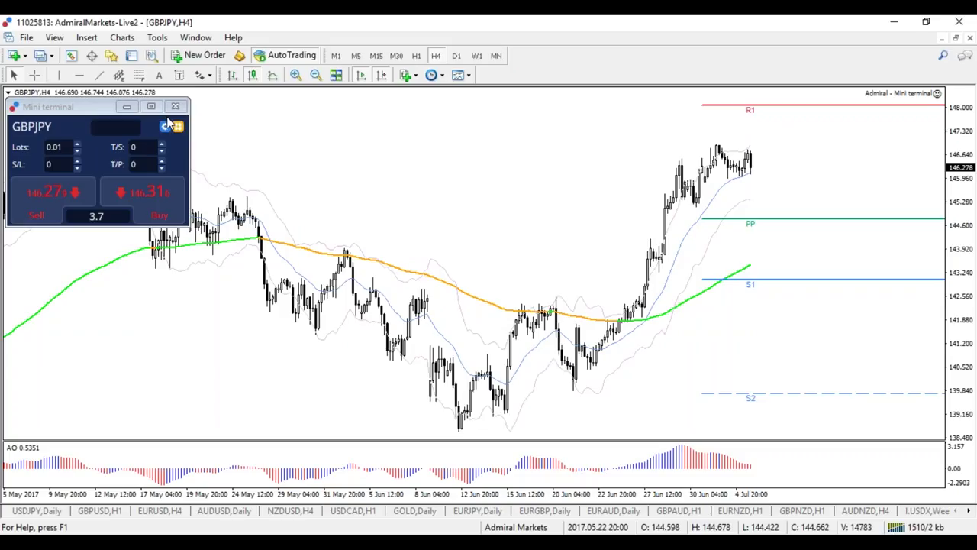
Close the mini terminal, circle the 20–21 Jun candles, and stretch then delete the Fibonacci
{"action": "left_click", "coordinate": [175, 106]}
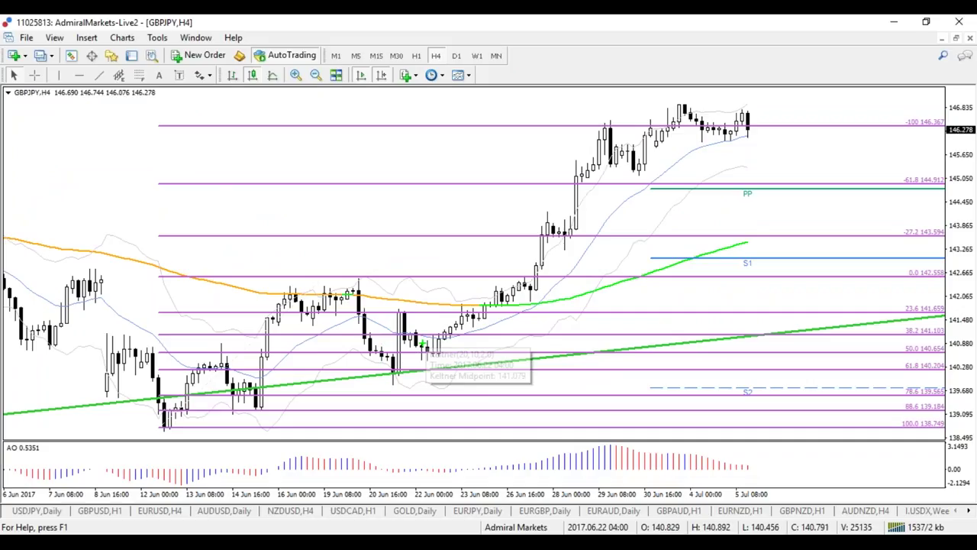
{"action": "mouse_move", "coordinate": [407, 323]}
{"action": "left_mouse_down"}
{"action": "mouse_move", "coordinate": [378, 347]}
{"action": "mouse_move", "coordinate": [405, 319]}
{"action": "mouse_move", "coordinate": [469, 339]}
{"action": "left_mouse_up"}
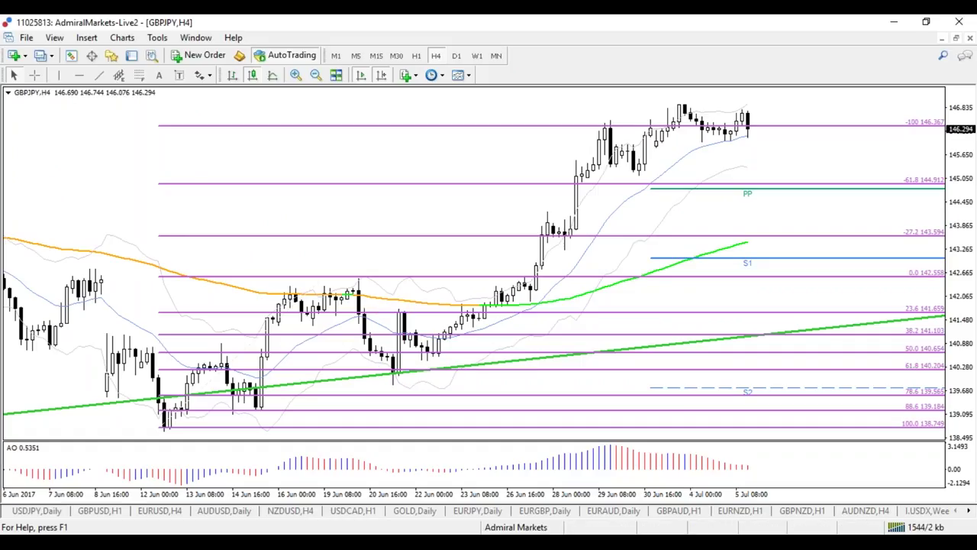
{"action": "left_click_drag", "start_coordinate": [169, 432], "coordinate": [238, 209]}
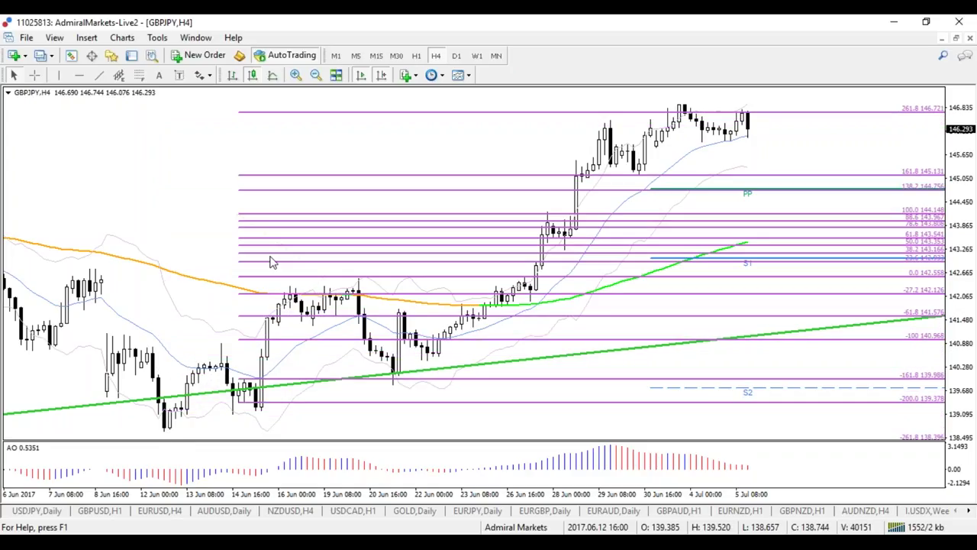
{"action": "key", "text": "Delete"}
Draw a Fibonacci retracement from the 21 Jun low and clear the blue annotation marks
{"action": "left_click", "coordinate": [139, 75]}
{"action": "left_click_drag", "start_coordinate": [394, 379], "coordinate": [402, 313]}
{"action": "key", "text": "e"}
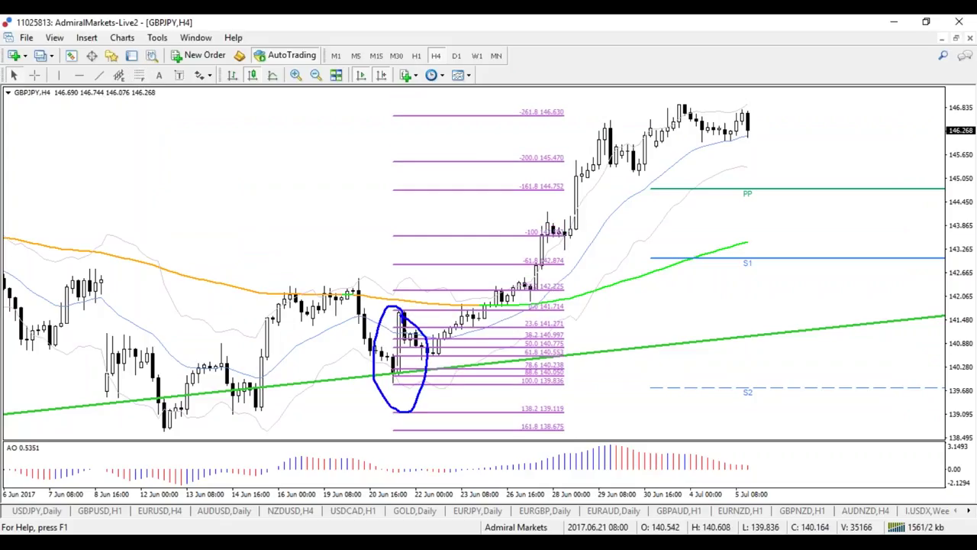
{"action": "key", "text": "e"}
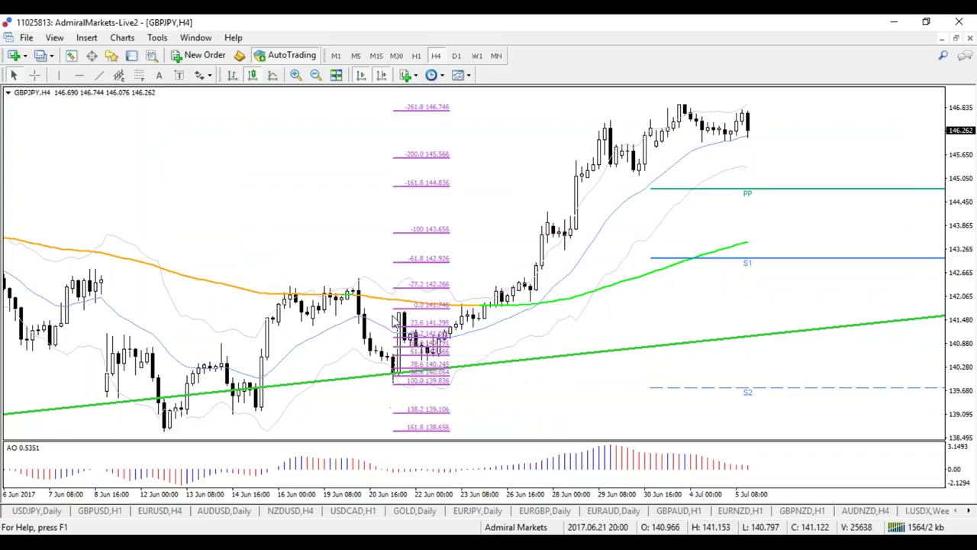
{"action": "left_click_drag", "start_coordinate": [393, 349], "coordinate": [501, 341]}
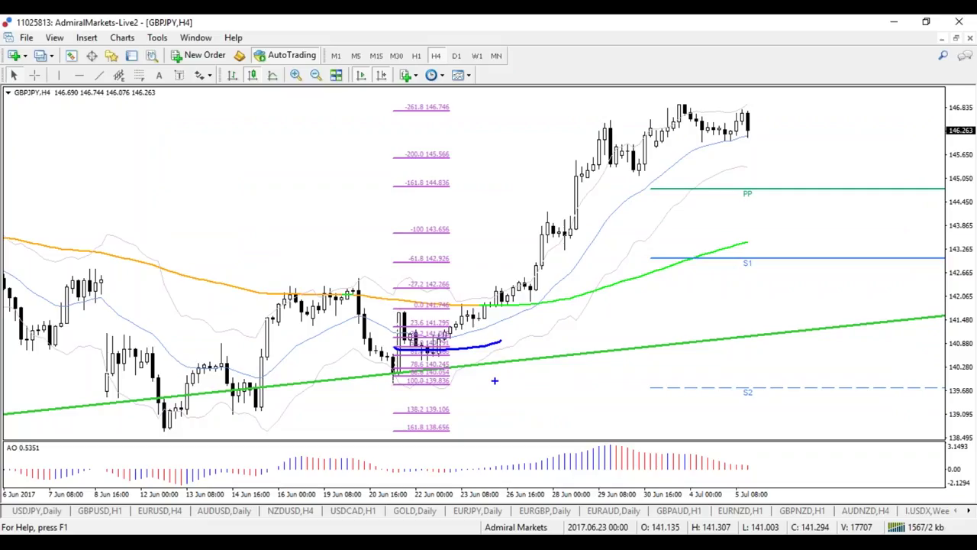
{"action": "key", "text": "e"}
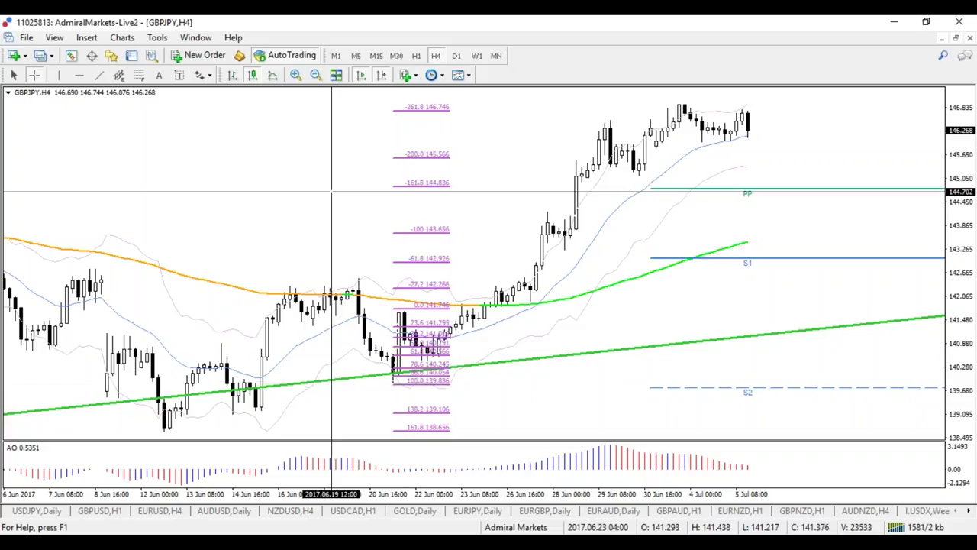
Switch GBPJPY to D1 and raise the Fibonacci's 0 level to 144.355
{"action": "type", "text": "D1"}
{"action": "key", "text": "Return"}
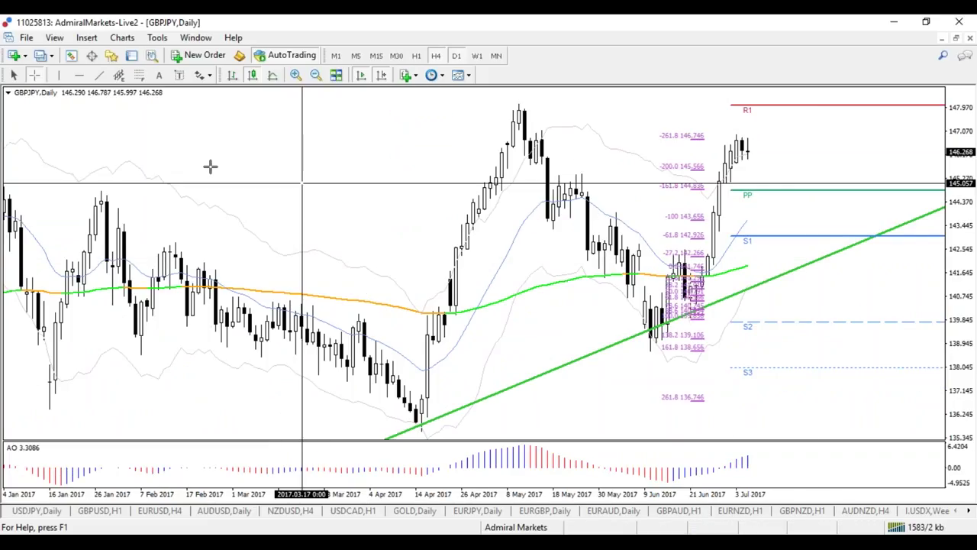
{"action": "left_click", "coordinate": [210, 166]}
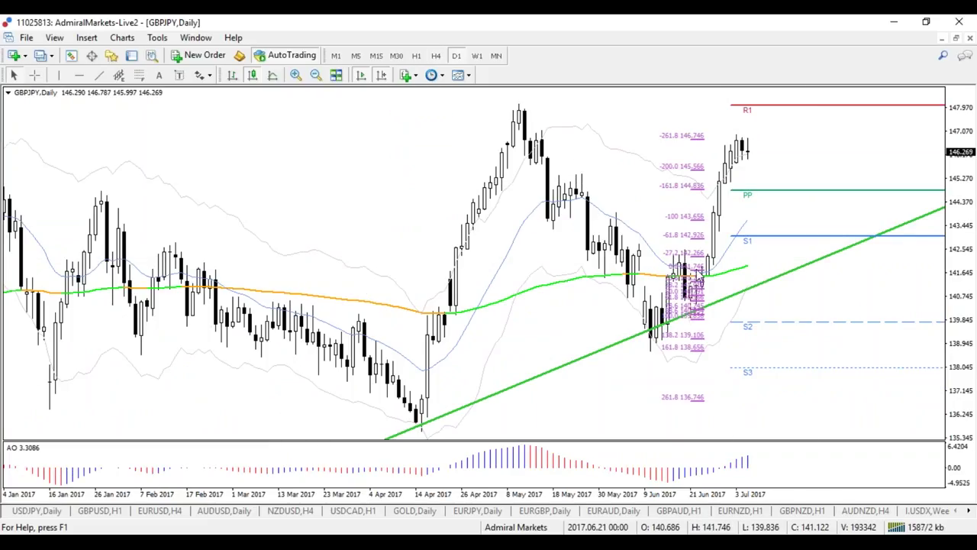
{"action": "left_click_drag", "start_coordinate": [697, 274], "coordinate": [699, 202]}
{"action": "right_click", "coordinate": [698, 202]}
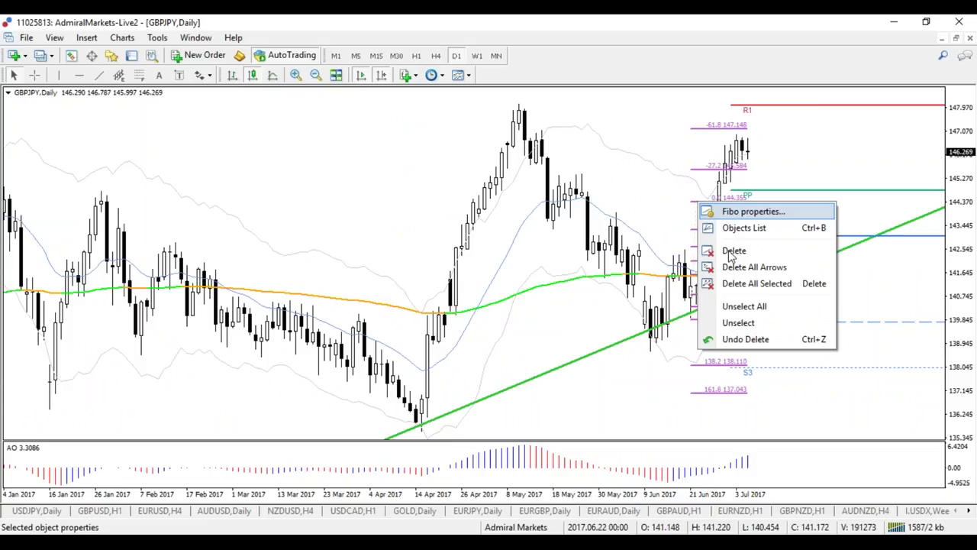
Delete the outdated Fibonacci retracement, then undo the deletion with Ctrl+Z
{"action": "left_click", "coordinate": [733, 250]}
{"action": "key", "text": "ctrl+z"}
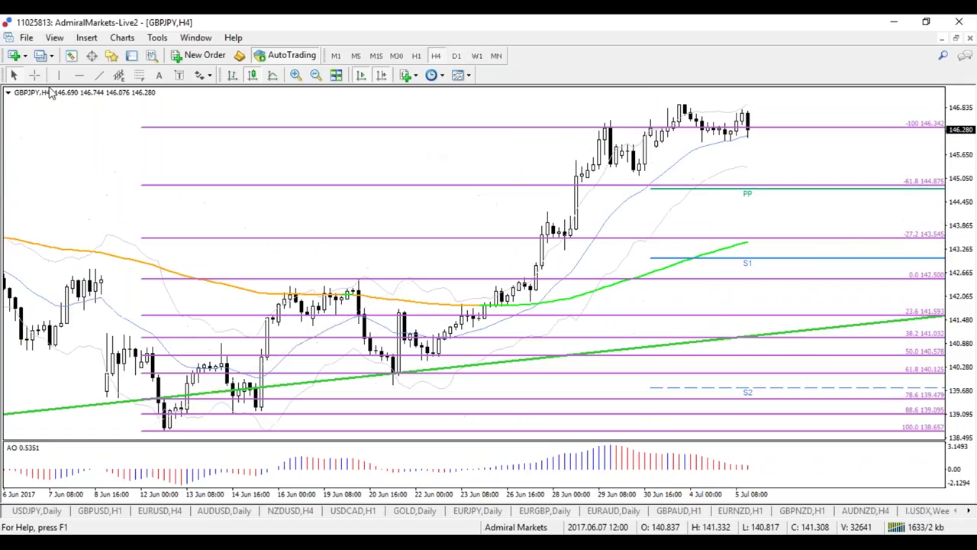
Turn on the crosshair on the GBPJPY H4 chart and read the EMA value
{"action": "middle_click", "coordinate": [412, 369]}
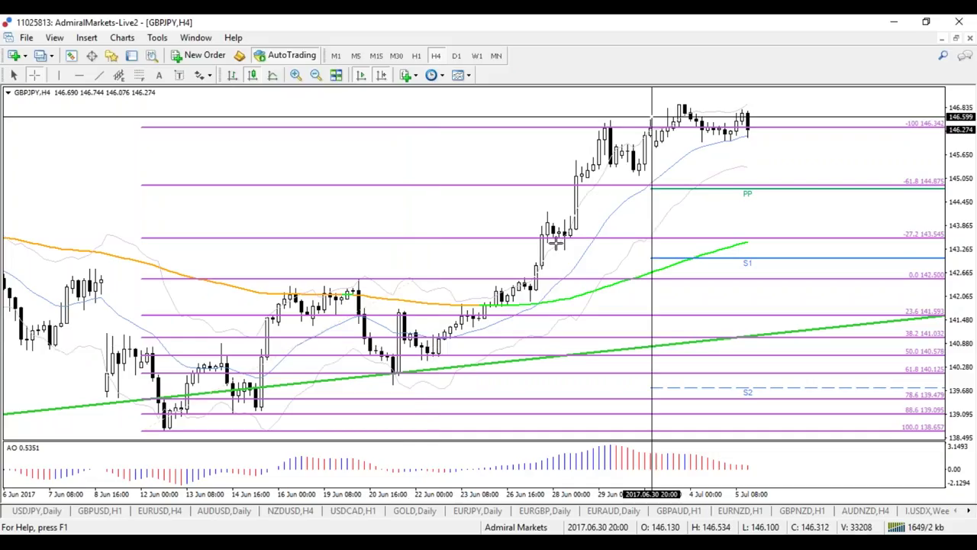
{"action": "mouse_move", "coordinate": [509, 303]}
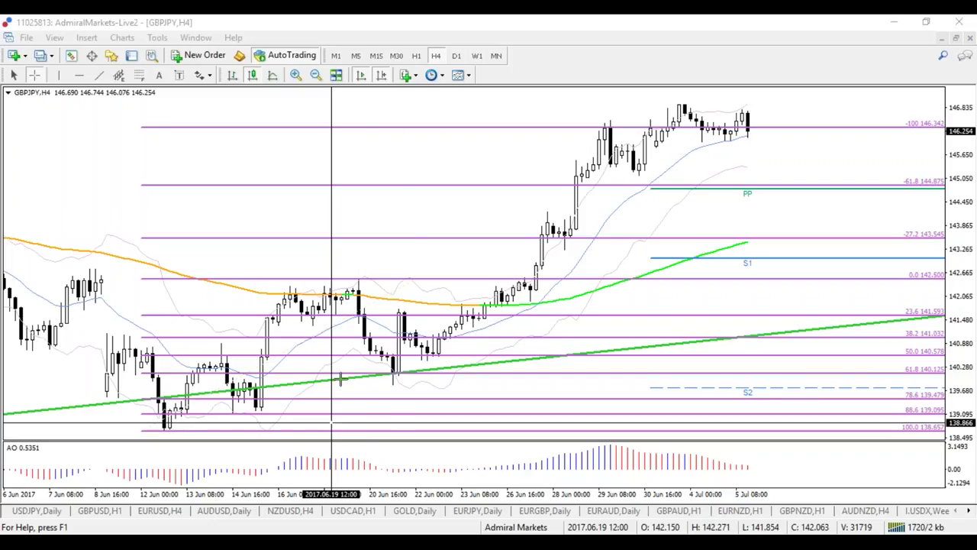
Switch to Daily, then draw and remove a temporary April-low-to-May-high Fibonacci
{"action": "left_click", "coordinate": [456, 56]}
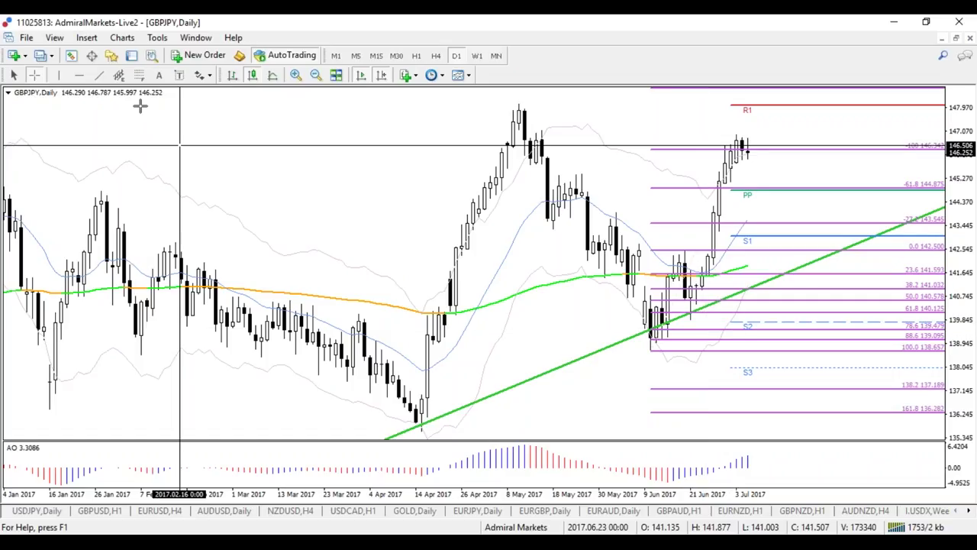
{"action": "left_click", "coordinate": [139, 75]}
{"action": "left_click_drag", "start_coordinate": [418, 429], "coordinate": [519, 111]}
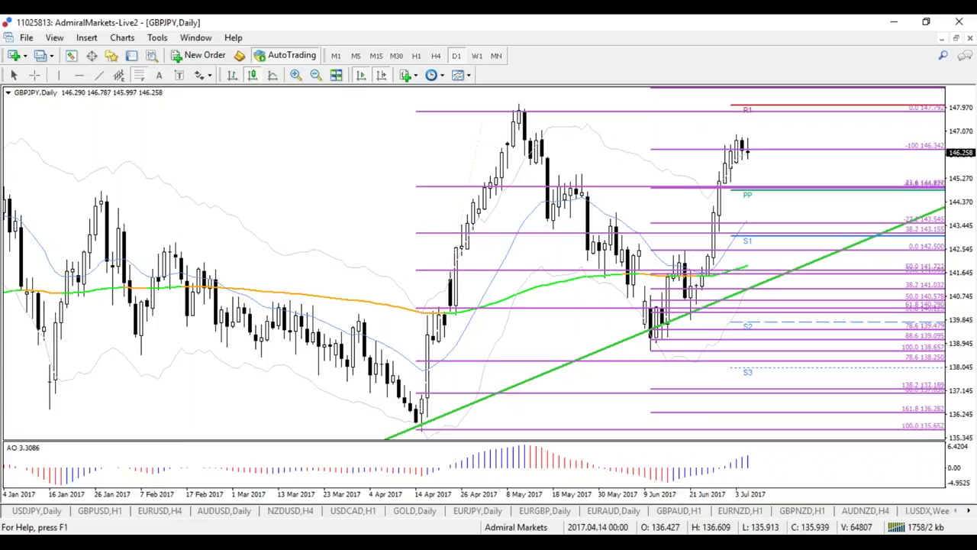
{"action": "left_click_drag", "start_coordinate": [418, 422], "coordinate": [519, 106]}
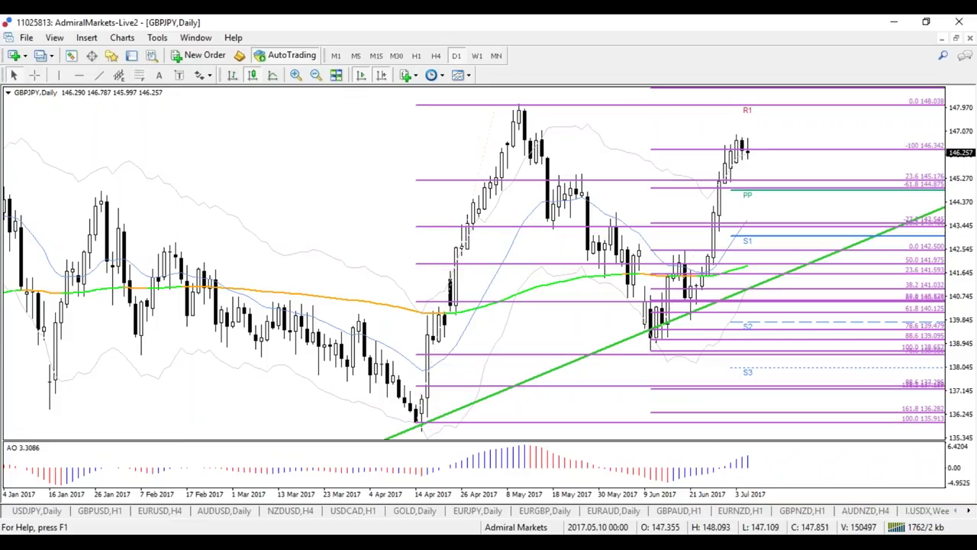
{"action": "key", "text": "Delete"}
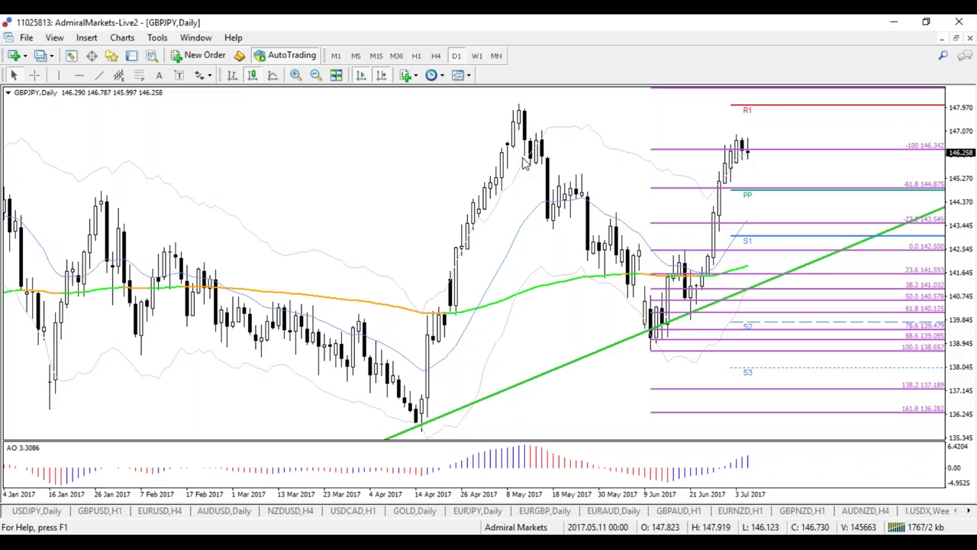
Sketch blue and red freehand price paths over the chart, then clear them
{"action": "mouse_move", "coordinate": [280, 253]}
{"action": "left_mouse_down"}
{"action": "mouse_move", "coordinate": [319, 146]}
{"action": "mouse_move", "coordinate": [350, 120]}
{"action": "mouse_move", "coordinate": [412, 150]}
{"action": "left_mouse_up"}
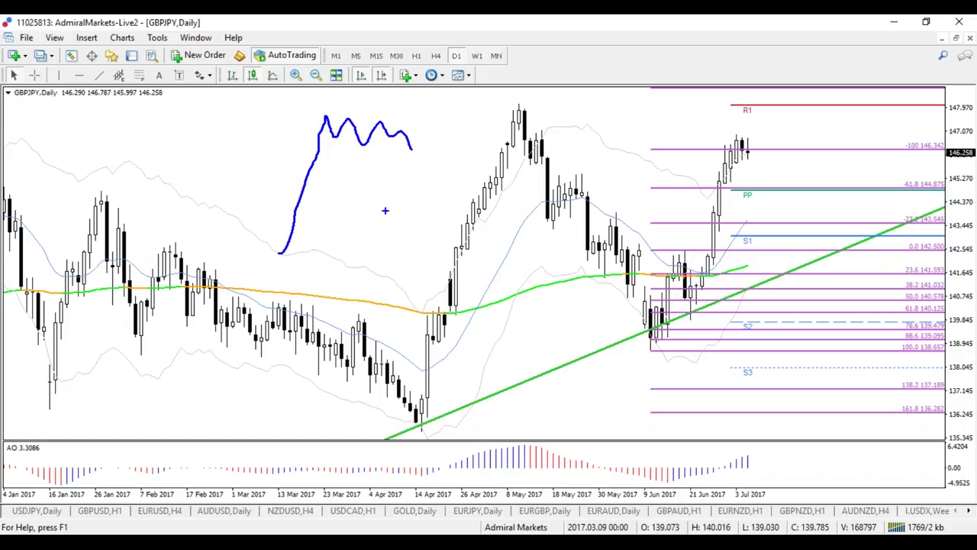
{"action": "left_click_drag", "start_coordinate": [315, 112], "coordinate": [394, 218]}
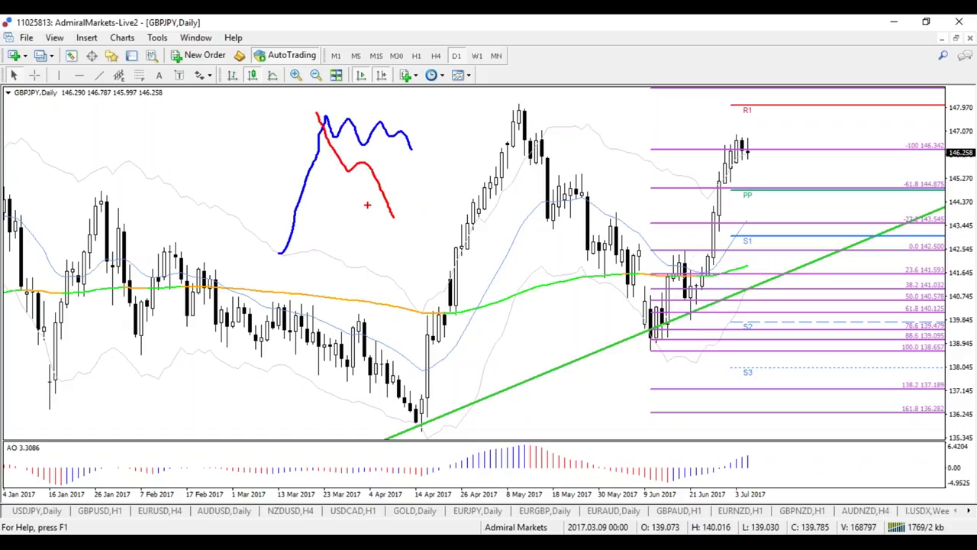
{"action": "mouse_move", "coordinate": [364, 217]}
{"action": "left_mouse_down"}
{"action": "mouse_move", "coordinate": [403, 216]}
{"action": "mouse_move", "coordinate": [404, 229]}
{"action": "left_mouse_up"}
{"action": "key", "text": "Escape"}
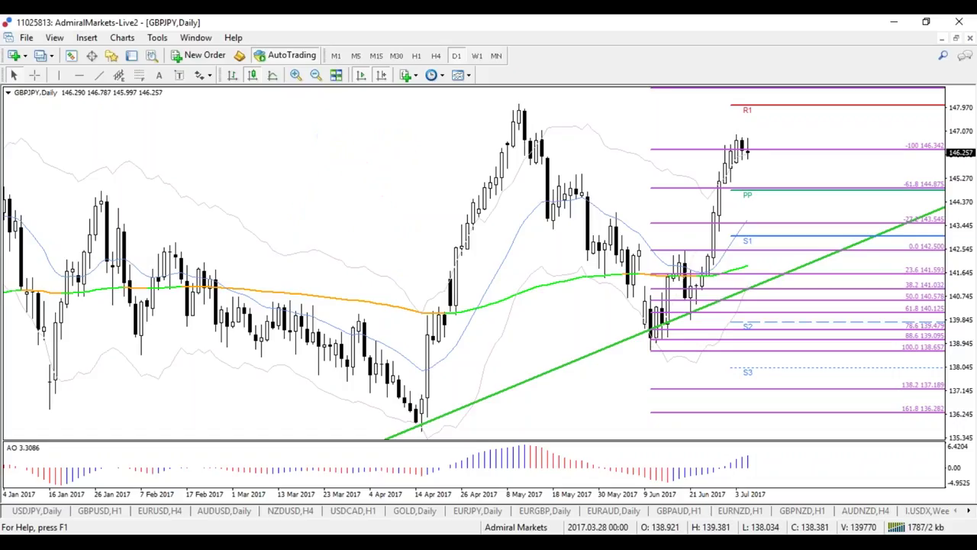
Switch GBPJPY to H1 and bring the mid-June hourly bars into view
{"action": "left_click", "coordinate": [416, 55]}
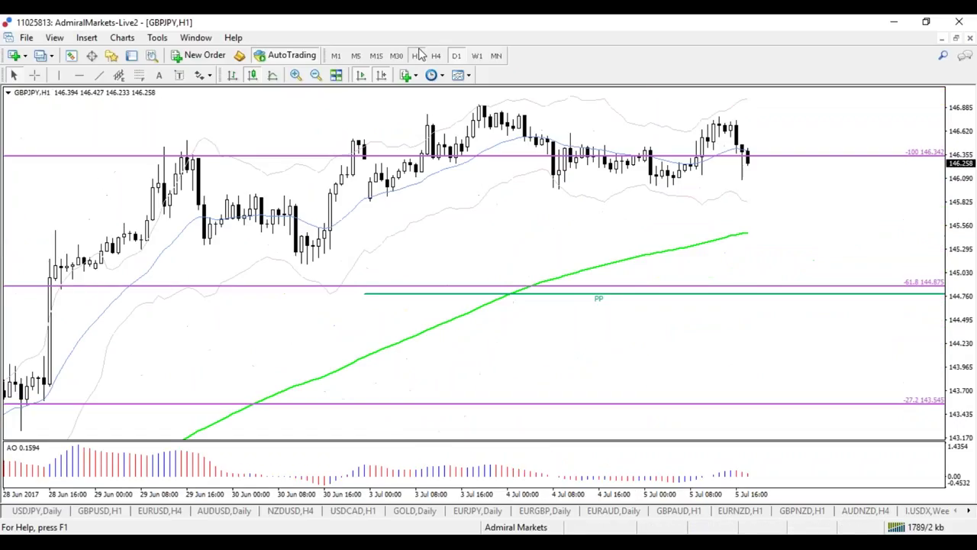
{"action": "key", "text": "minus"}
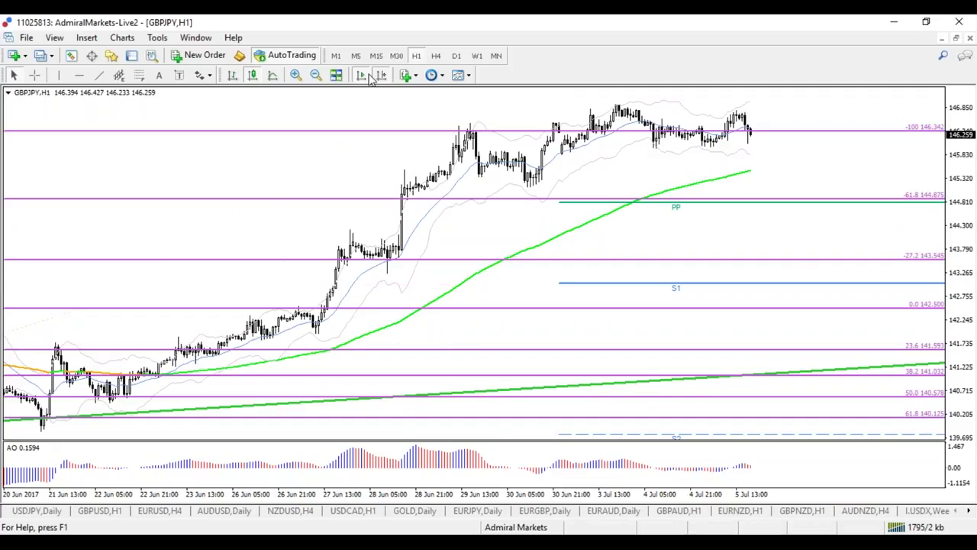
{"action": "scroll", "coordinate": [412, 305], "scroll_direction": "down", "scroll_amount": 5}
{"action": "key", "text": "plus"}
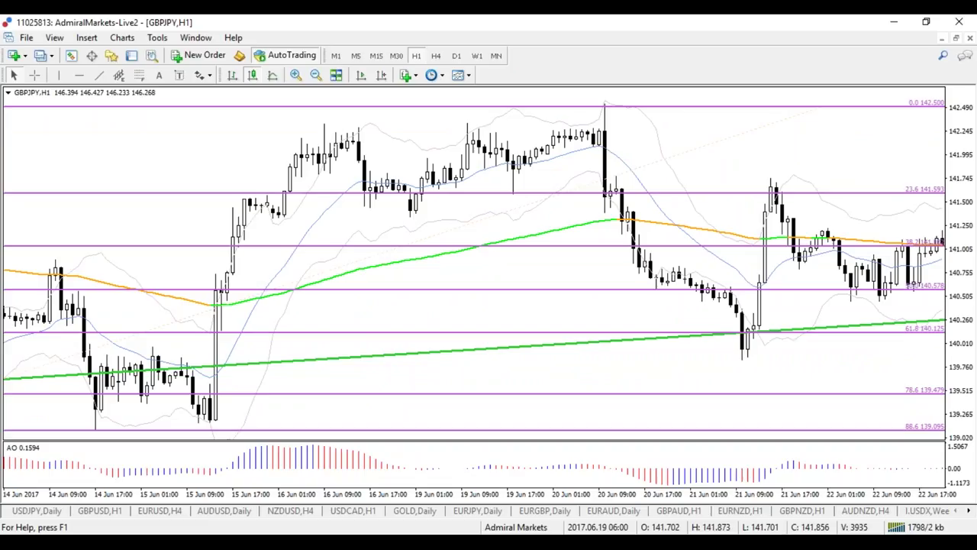
{"action": "scroll", "coordinate": [474, 269], "scroll_direction": "down", "scroll_amount": 3}
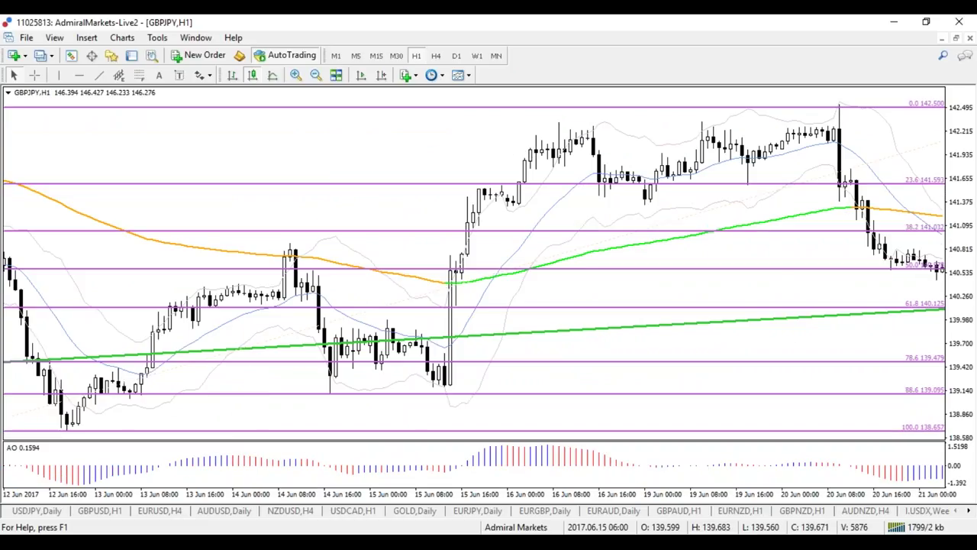
{"action": "scroll", "coordinate": [70, 91], "scroll_direction": "up", "scroll_amount": 10}
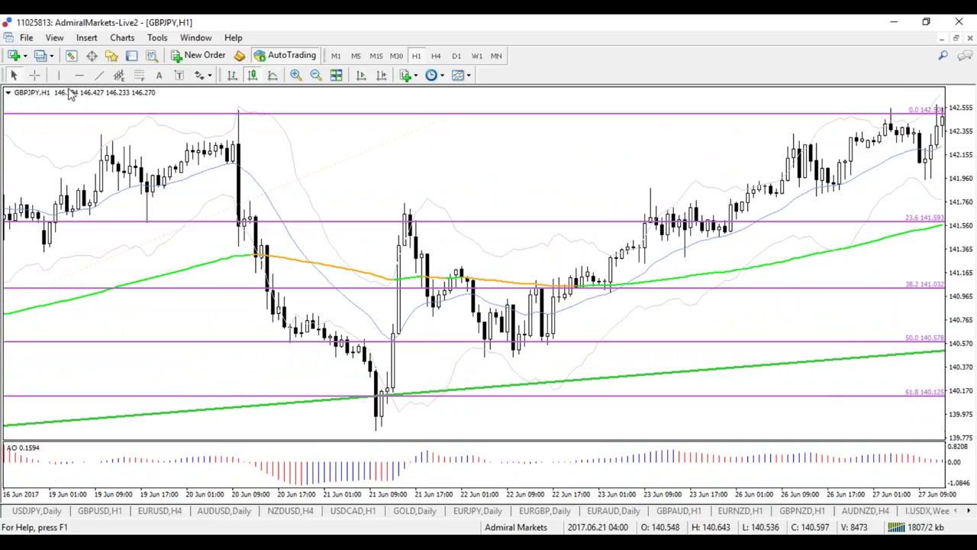
Draw a descending trendline from the 20 Jun high across the 21 Jun high
{"action": "middle_click", "coordinate": [173, 174]}
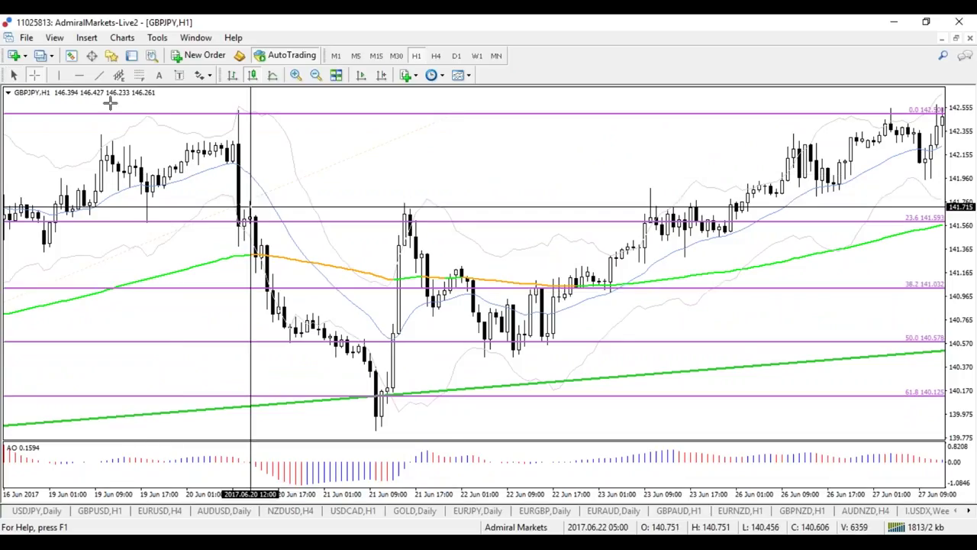
{"action": "left_click", "coordinate": [98, 75]}
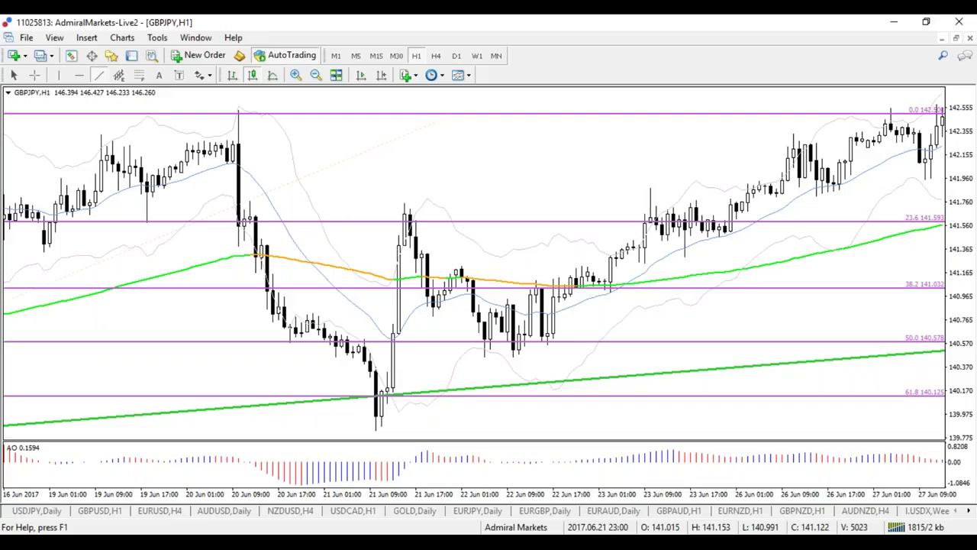
{"action": "mouse_move", "coordinate": [238, 115]}
{"action": "left_mouse_down"}
{"action": "mouse_move", "coordinate": [697, 360]}
{"action": "mouse_move", "coordinate": [685, 361]}
{"action": "left_mouse_up"}
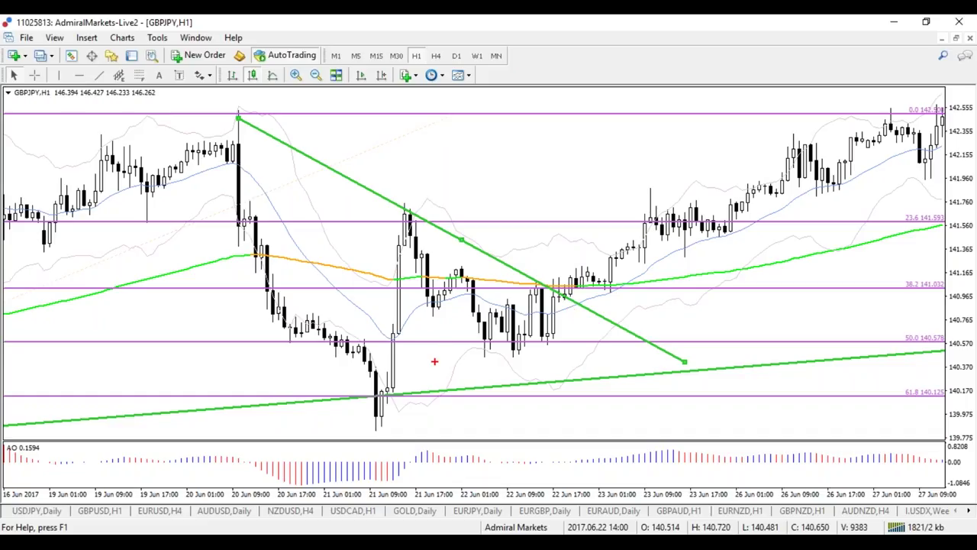
{"action": "key", "text": "minus"}
{"action": "key", "text": "minus"}
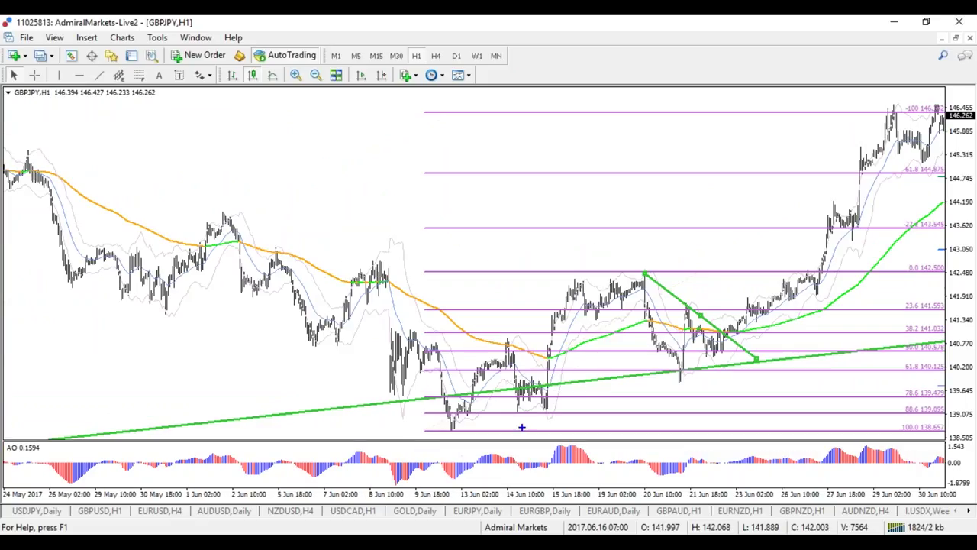
{"action": "mouse_move", "coordinate": [479, 418]}
{"action": "left_mouse_down"}
{"action": "mouse_move", "coordinate": [479, 462]}
{"action": "mouse_move", "coordinate": [500, 447]}
{"action": "mouse_move", "coordinate": [482, 461]}
{"action": "left_mouse_up"}
{"action": "mouse_move", "coordinate": [580, 294]}
{"action": "left_mouse_down"}
{"action": "mouse_move", "coordinate": [626, 290]}
{"action": "mouse_move", "coordinate": [649, 369]}
{"action": "left_mouse_up"}
{"action": "mouse_move", "coordinate": [648, 391]}
{"action": "left_mouse_down"}
{"action": "mouse_move", "coordinate": [654, 449]}
{"action": "mouse_move", "coordinate": [649, 380]}
{"action": "mouse_move", "coordinate": [648, 398]}
{"action": "left_mouse_up"}
{"action": "mouse_move", "coordinate": [700, 352]}
{"action": "left_mouse_down"}
{"action": "mouse_move", "coordinate": [742, 279]}
{"action": "mouse_move", "coordinate": [755, 304]}
{"action": "mouse_move", "coordinate": [734, 272]}
{"action": "left_mouse_up"}
{"action": "left_click_drag", "start_coordinate": [785, 223], "coordinate": [804, 248]}
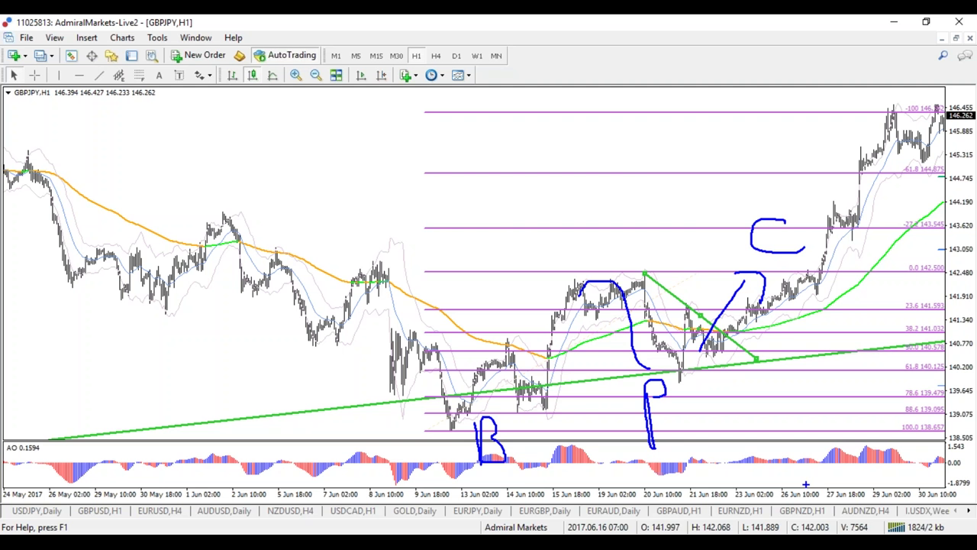
{"action": "key", "text": "Escape"}
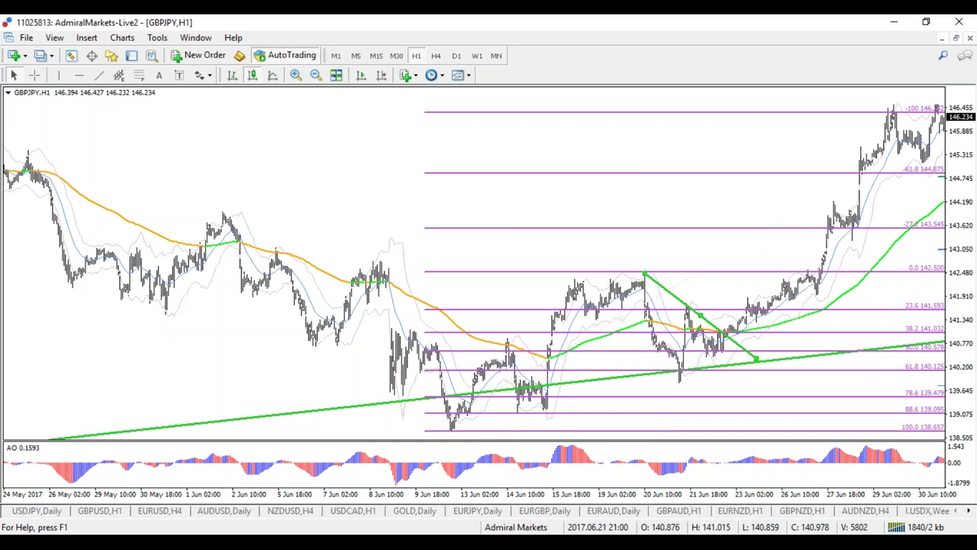
{"action": "key", "text": "plus"}
{"action": "key", "text": "plus"}
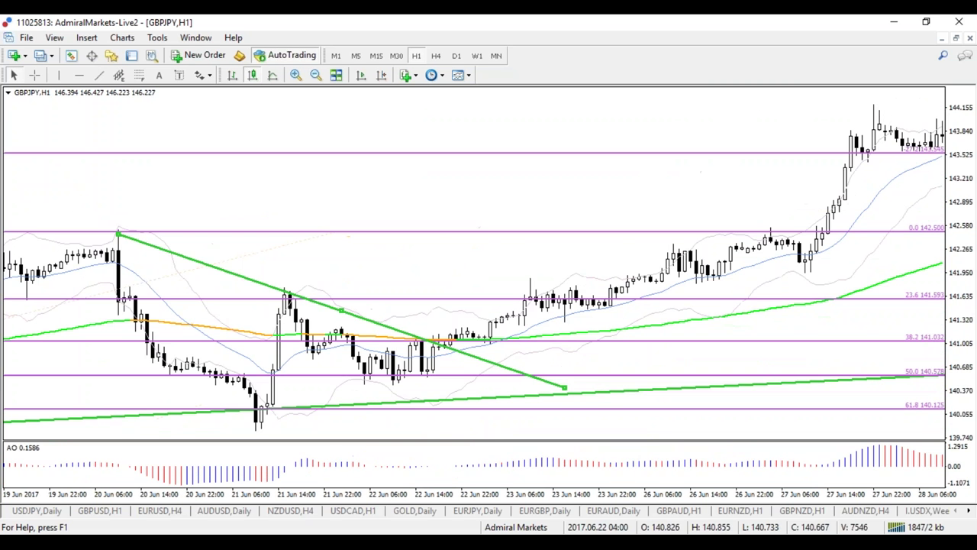
{"action": "mouse_move", "coordinate": [488, 316]}
{"action": "left_mouse_down"}
{"action": "mouse_move", "coordinate": [504, 342]}
{"action": "mouse_move", "coordinate": [501, 319]}
{"action": "mouse_move", "coordinate": [497, 336]}
{"action": "left_mouse_up"}
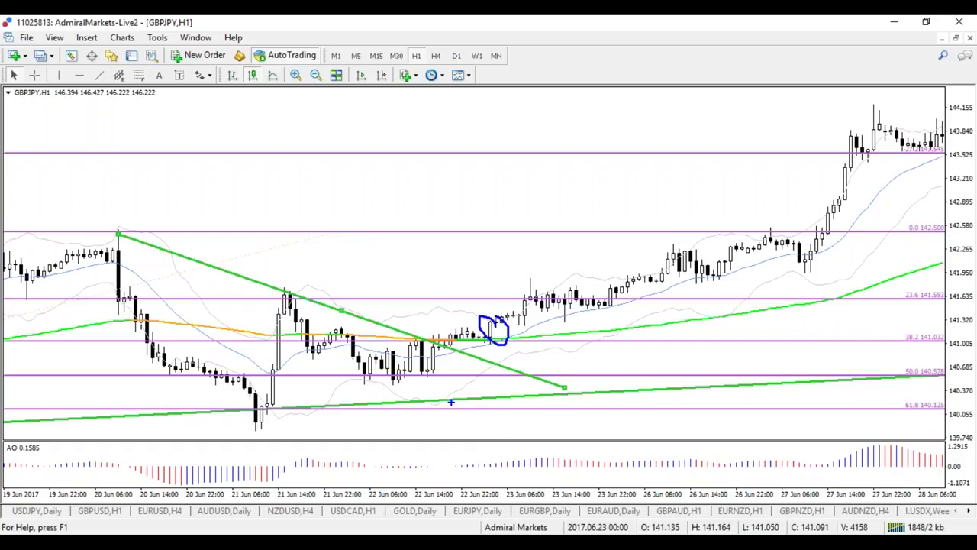
{"action": "key", "text": "ctrl+z"}
{"action": "left_click_drag", "start_coordinate": [492, 313], "coordinate": [498, 319]}
{"action": "left_click_drag", "start_coordinate": [367, 384], "coordinate": [501, 390]}
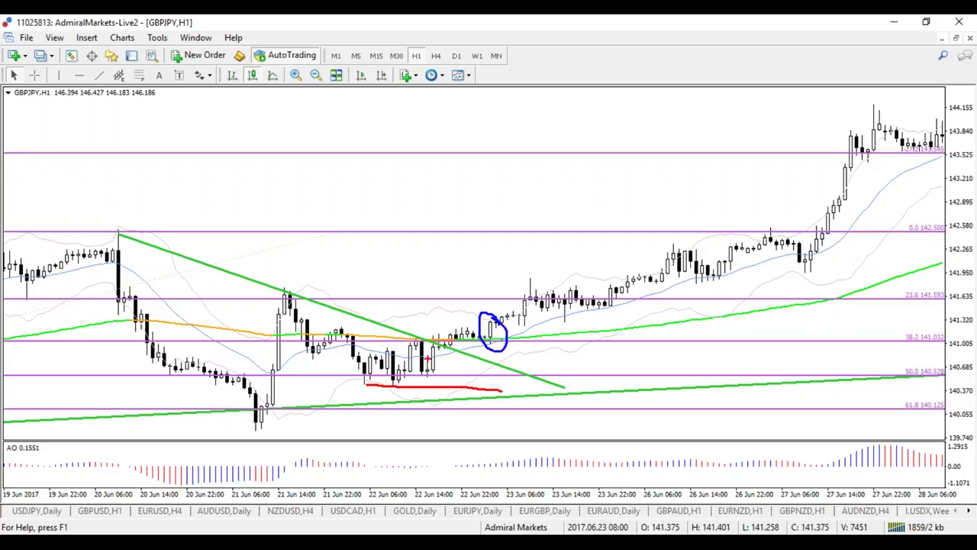
{"action": "key", "text": "Escape"}
{"action": "key", "text": "ctrl+f"}
{"action": "left_click_drag", "start_coordinate": [440, 389], "coordinate": [449, 336]}
{"action": "mouse_move", "coordinate": [442, 348]}
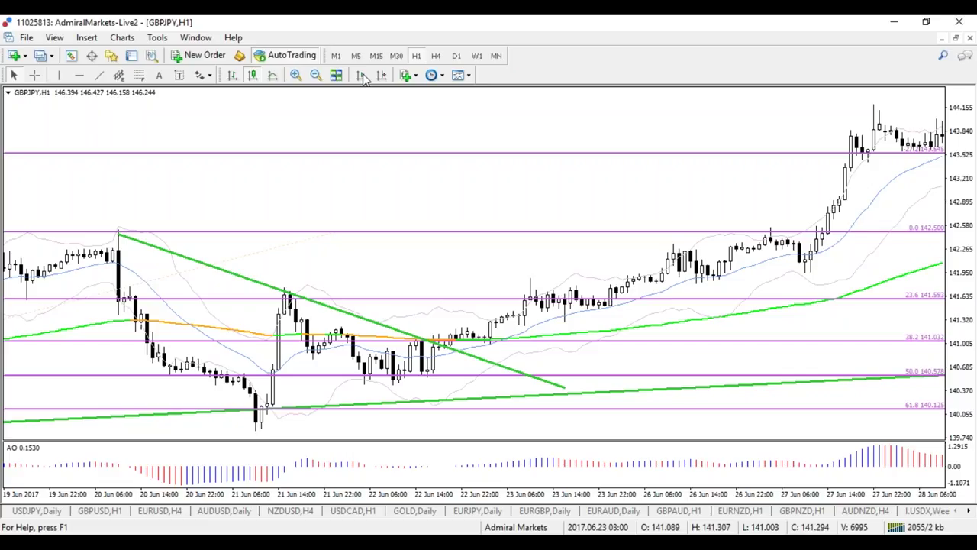
Switch GBPJPY to D1 and zoom out to show Jul 2016 to Jul 2017
{"action": "left_click", "coordinate": [456, 56]}
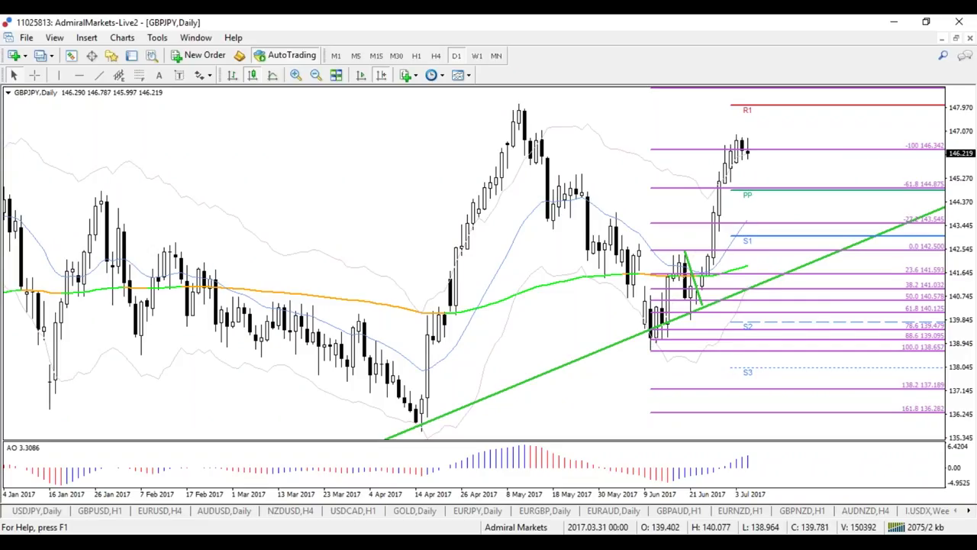
{"action": "key", "text": "minus"}
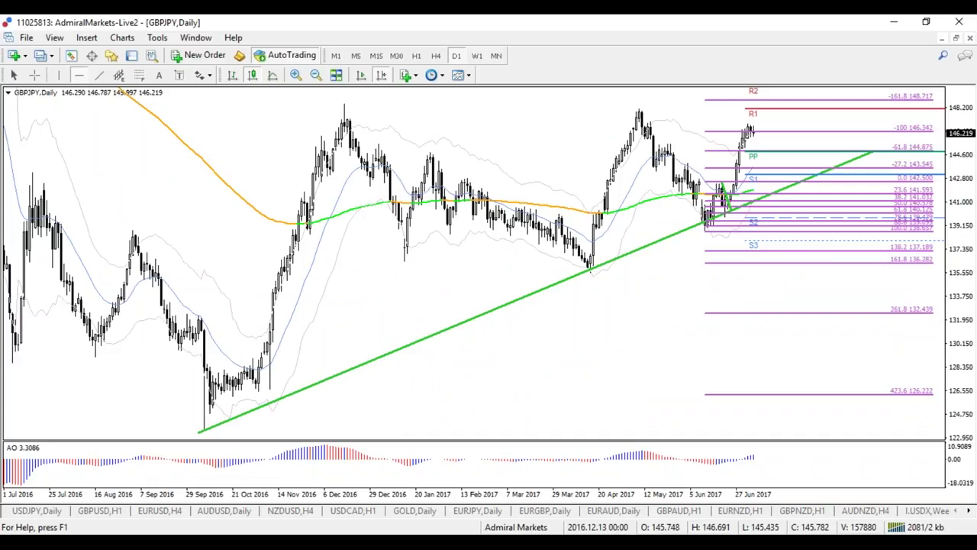
Mark the December 2016 high with a horizontal line, then switch to the Forex Webinars page
{"action": "key", "text": "plus"}
{"action": "left_click", "coordinate": [584, 104]}
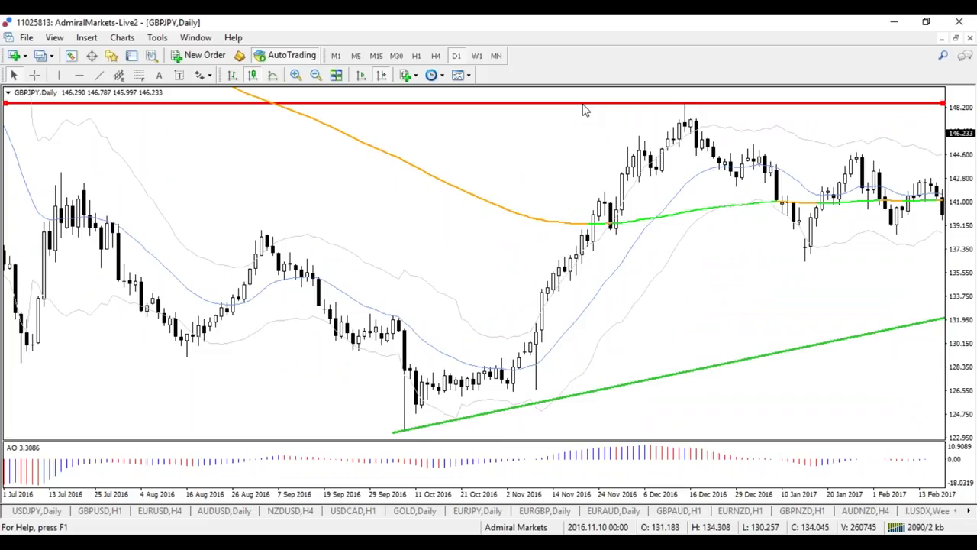
{"action": "key", "text": "End"}
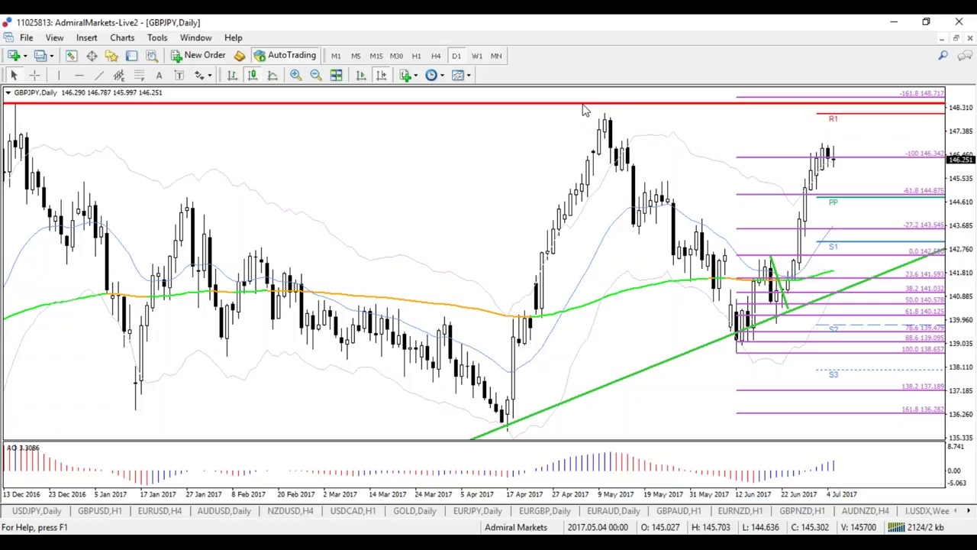
{"action": "left_click", "coordinate": [297, 544]}
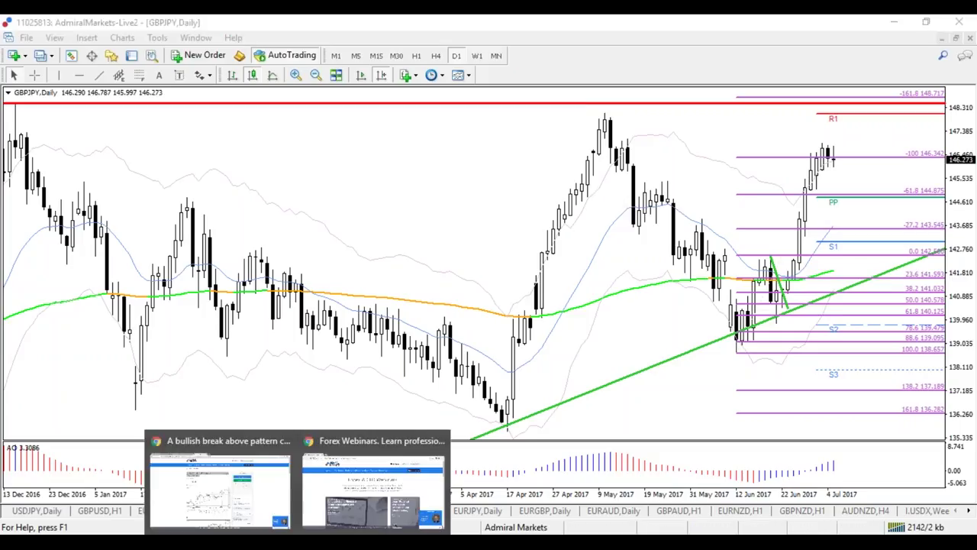
{"action": "left_click", "coordinate": [373, 488]}
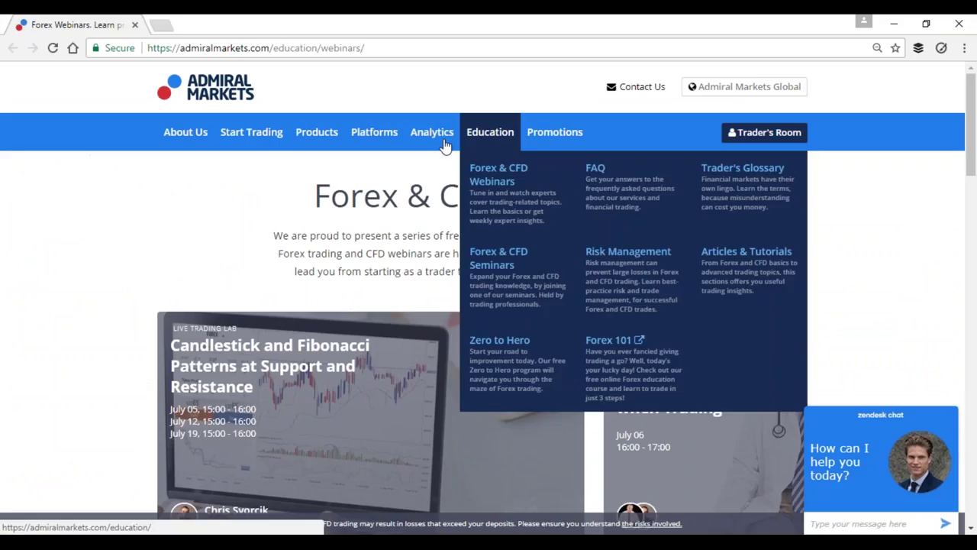
Browse the webinars page menus, then return to the MetaTrader 4 GBPJPY chart
{"action": "mouse_move", "coordinate": [438, 137]}
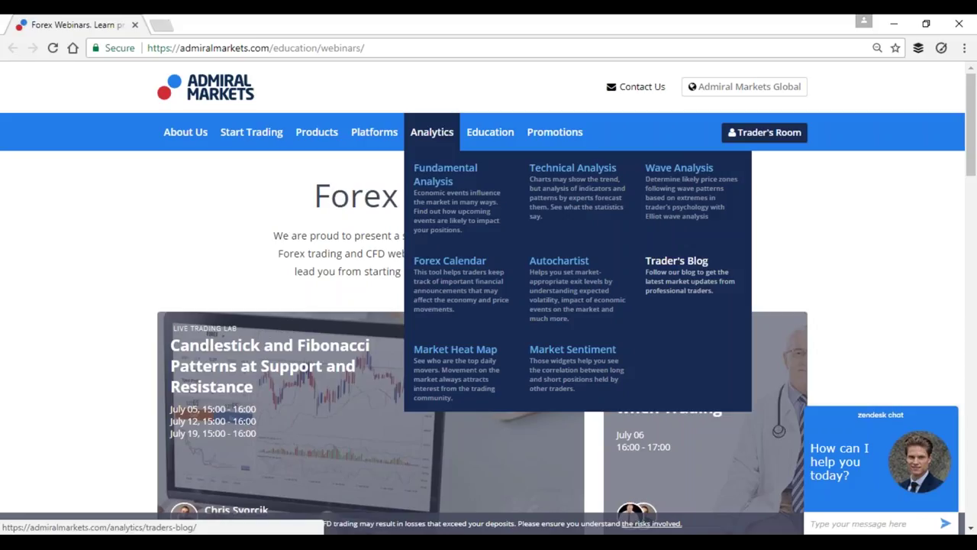
{"action": "key", "text": "alt+Tab"}
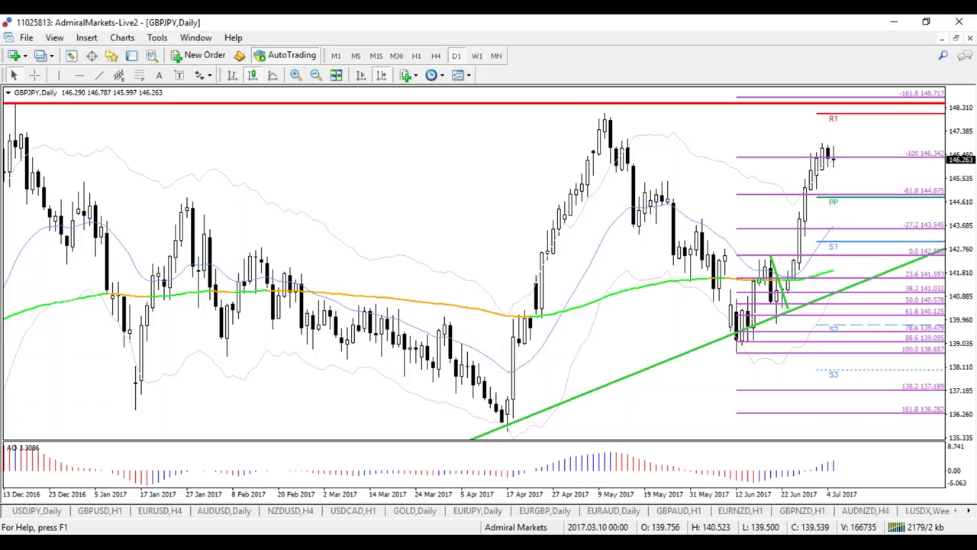
Turn on the crosshair and zoom in on the February–June 2017 daily candles
{"action": "middle_click", "coordinate": [509, 342]}
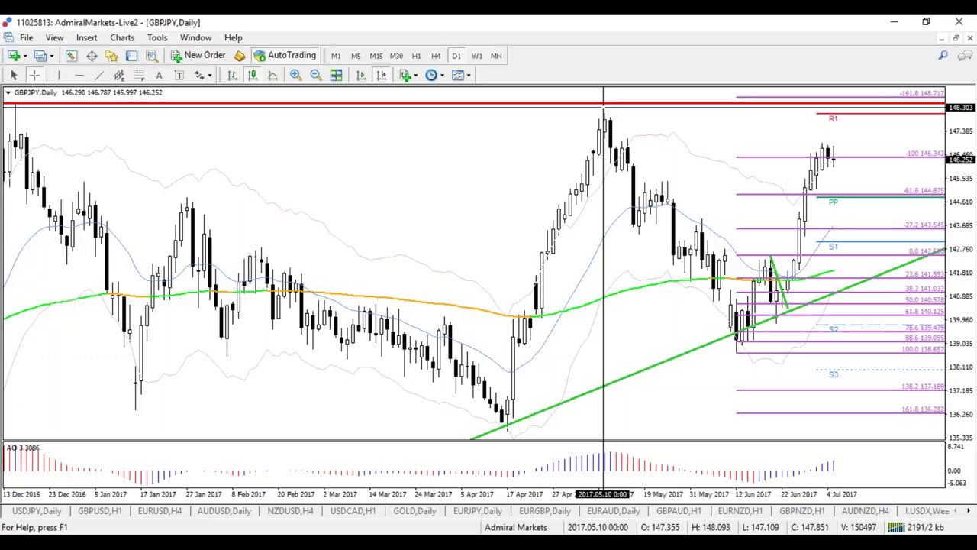
{"action": "key", "text": "plus"}
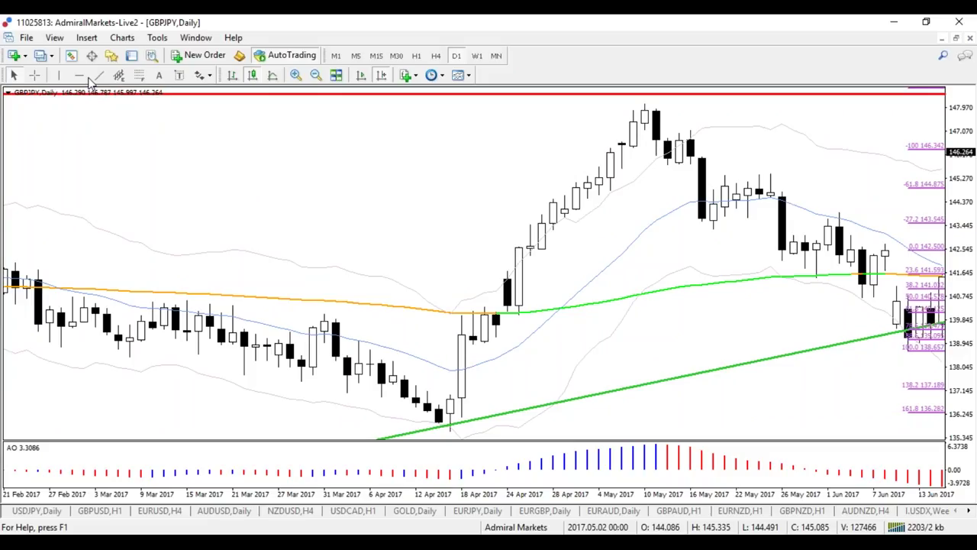
Place a blue horizontal resistance line at the mid-May highs, about 146.75
{"action": "left_click", "coordinate": [734, 139]}
{"action": "right_click", "coordinate": [734, 139]}
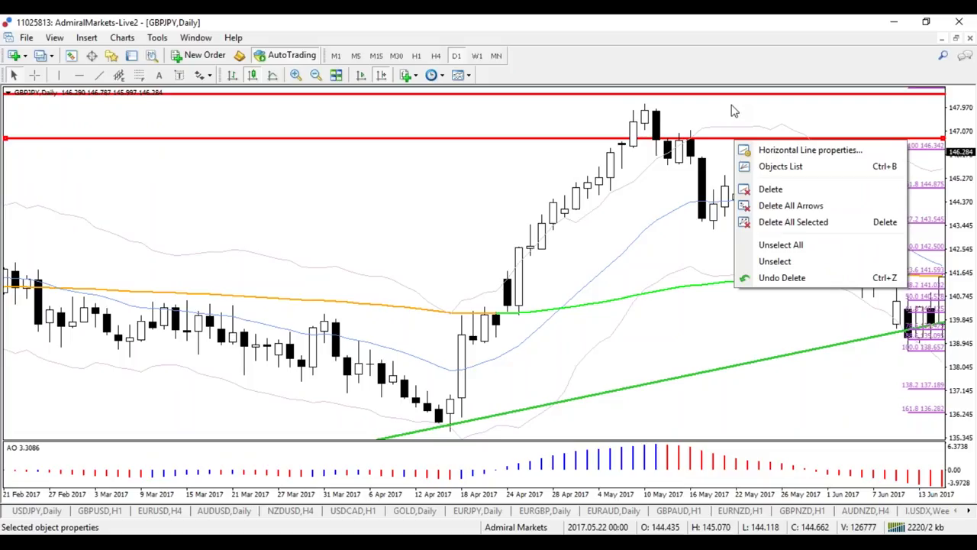
{"action": "left_click", "coordinate": [770, 188]}
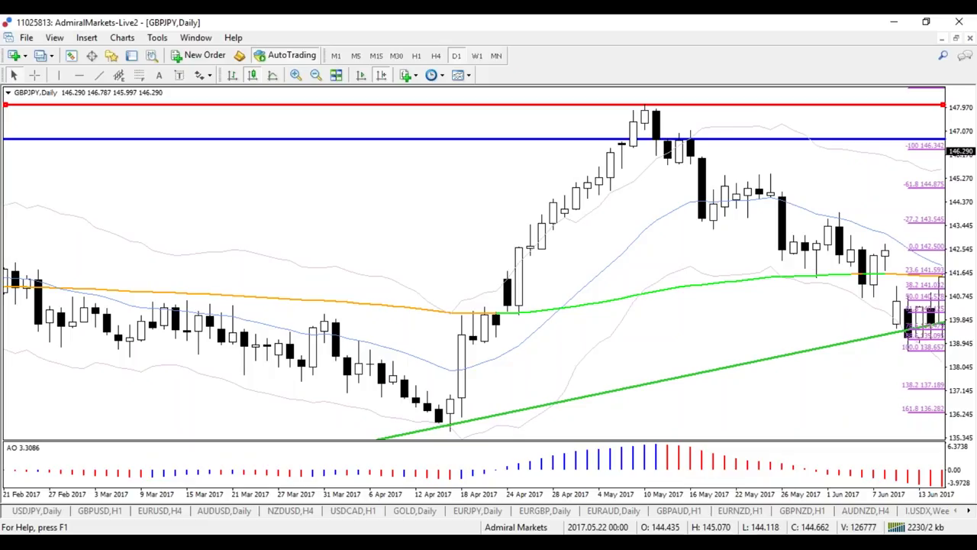
{"action": "key", "text": "ctrl+f"}
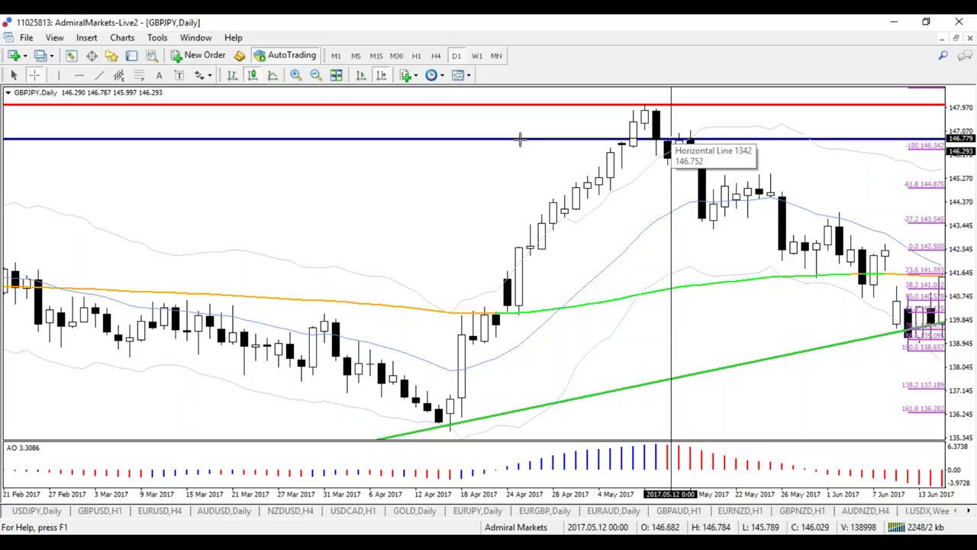
{"action": "key", "text": "End"}
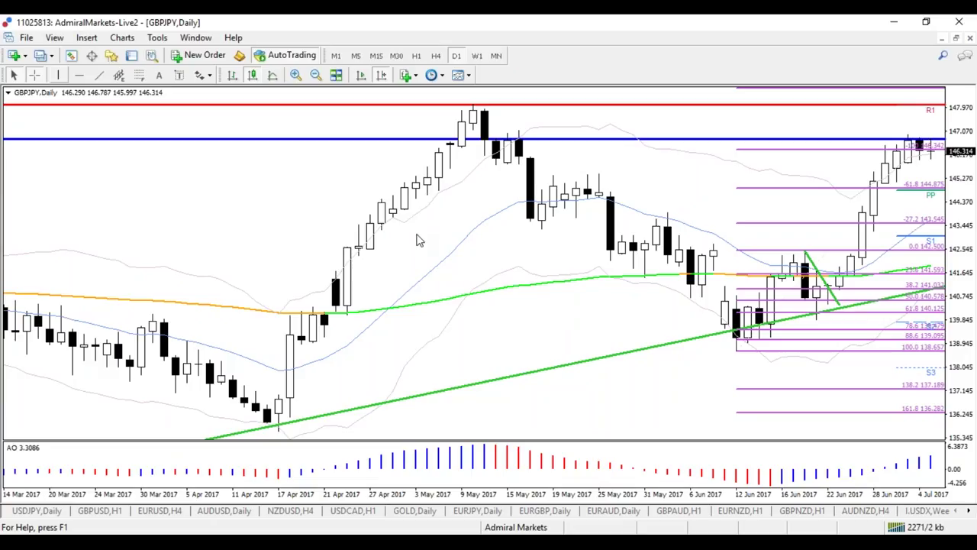
Switch the GBPJPY chart to the H4 timeframe with the H4 command
{"action": "type", "text": "H4"}
{"action": "key", "text": "Return"}
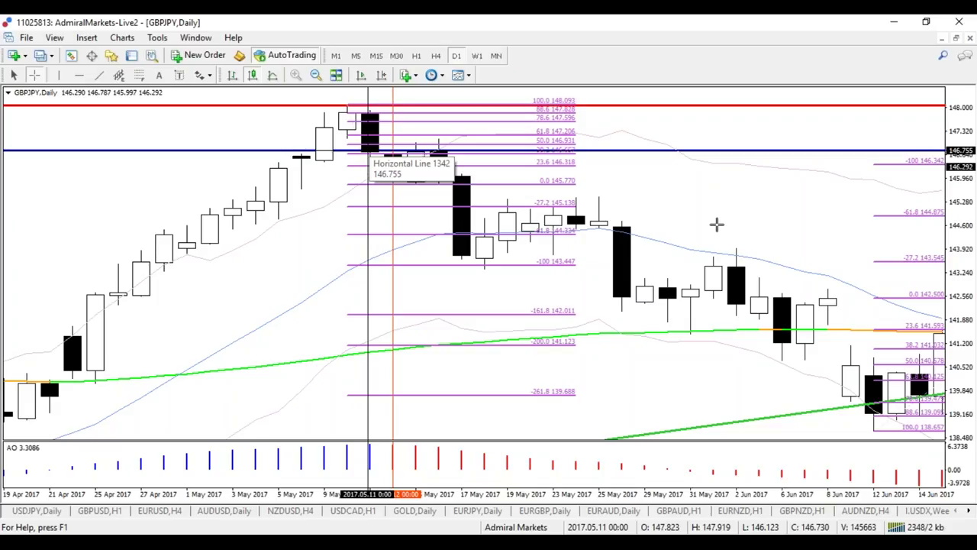
Show GBPJPY on H4 and measure the move from the 148.100 high
{"action": "type", "text": "H4"}
{"action": "key", "text": "Return"}
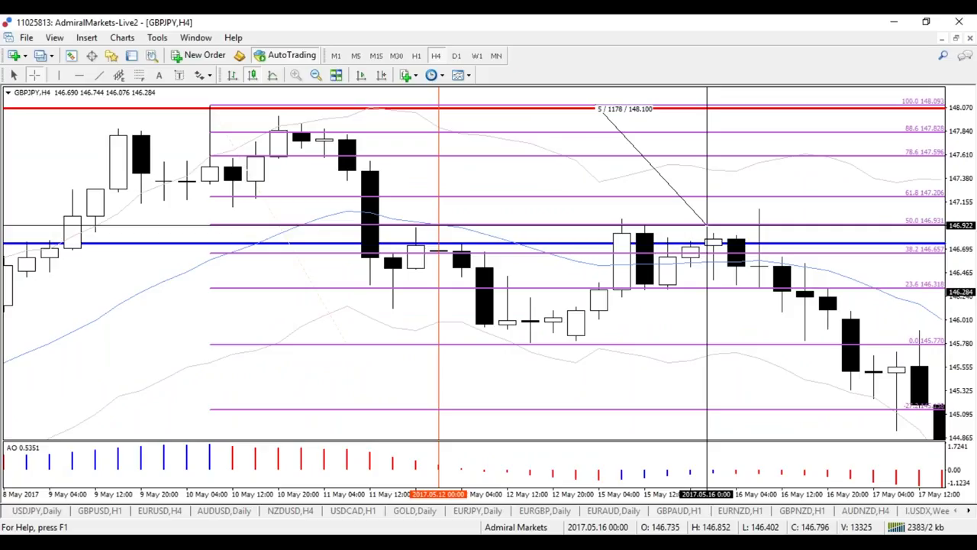
{"action": "left_click_drag", "start_coordinate": [706, 225], "coordinate": [710, 227]}
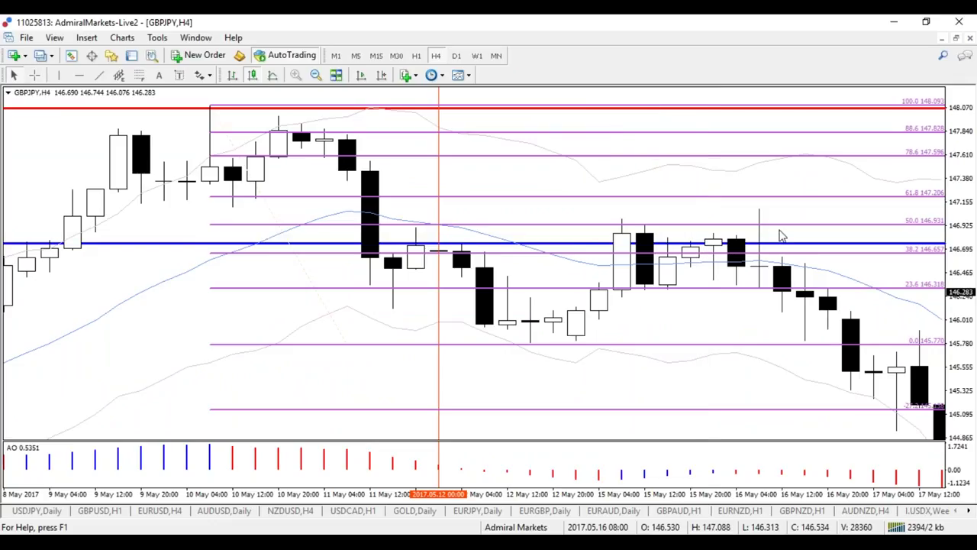
{"action": "scroll", "coordinate": [780, 235], "scroll_direction": "up", "scroll_amount": 1}
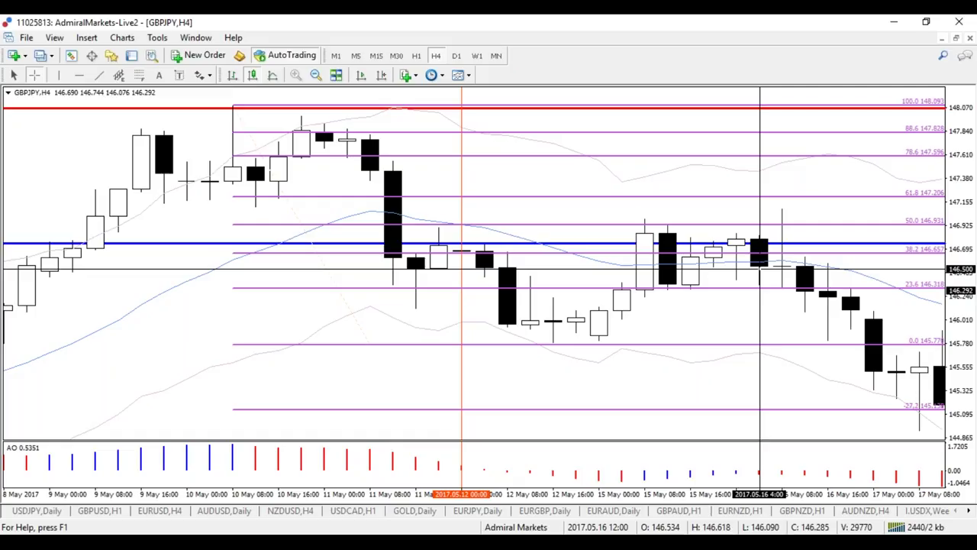
Bring the later May H4 bars into view, then put GBPJPY on H1
{"action": "left_click_drag", "start_coordinate": [759, 269], "coordinate": [565, 262]}
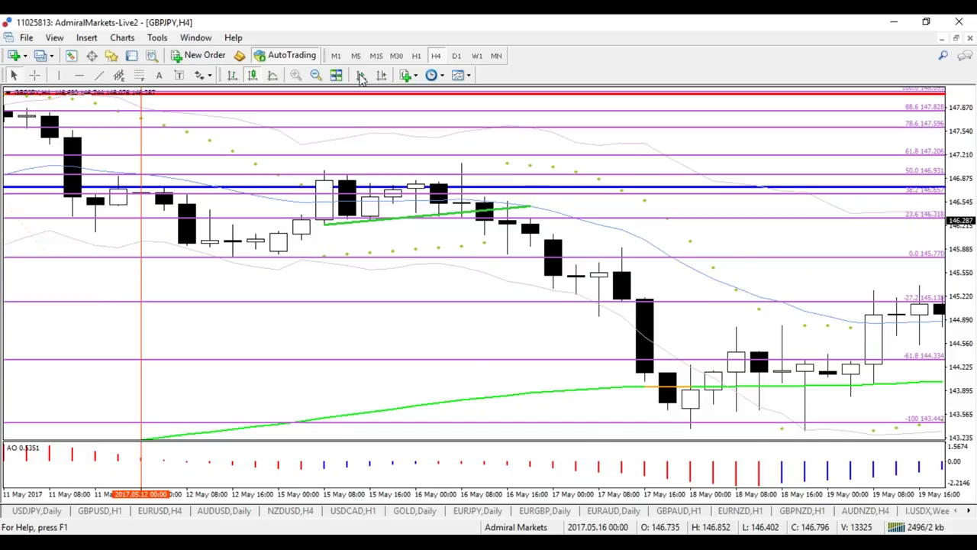
{"action": "left_click", "coordinate": [416, 55]}
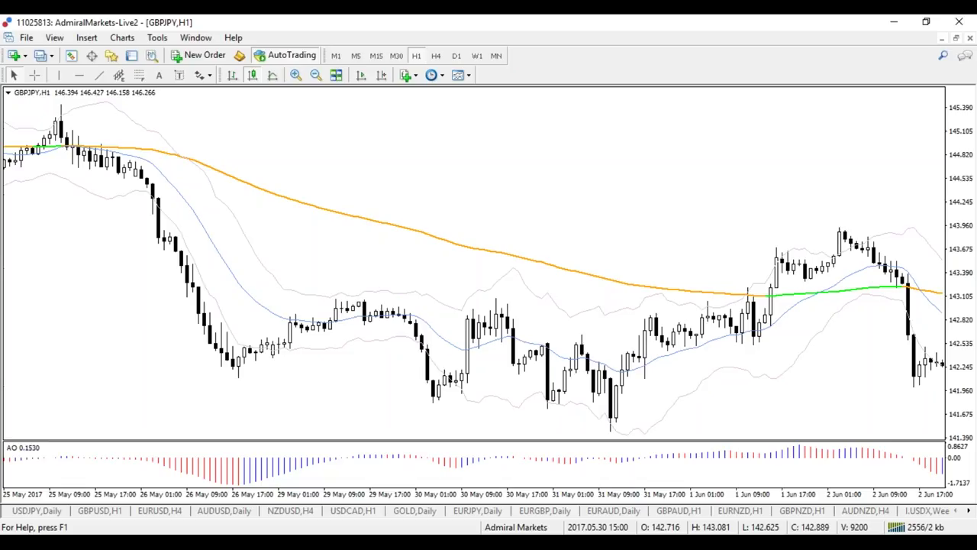
Scroll the GBPJPY H1 chart back to show the 9–18 May bars
{"action": "scroll", "coordinate": [578, 338], "scroll_direction": "up", "scroll_amount": 10}
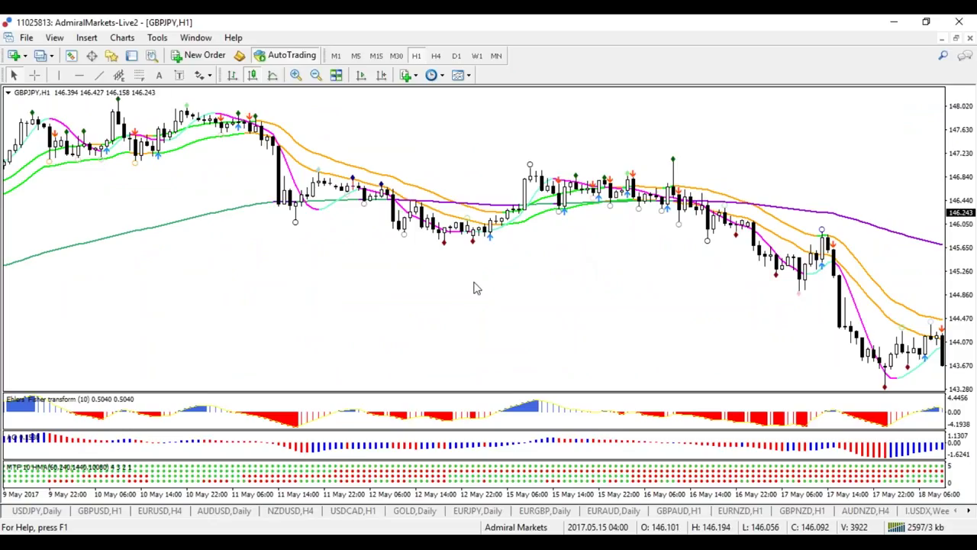
Draw an H1 Fibonacci from the 148.093 high down to the 145.781 swing low
{"action": "scroll", "coordinate": [509, 297], "scroll_direction": "down", "scroll_amount": 2}
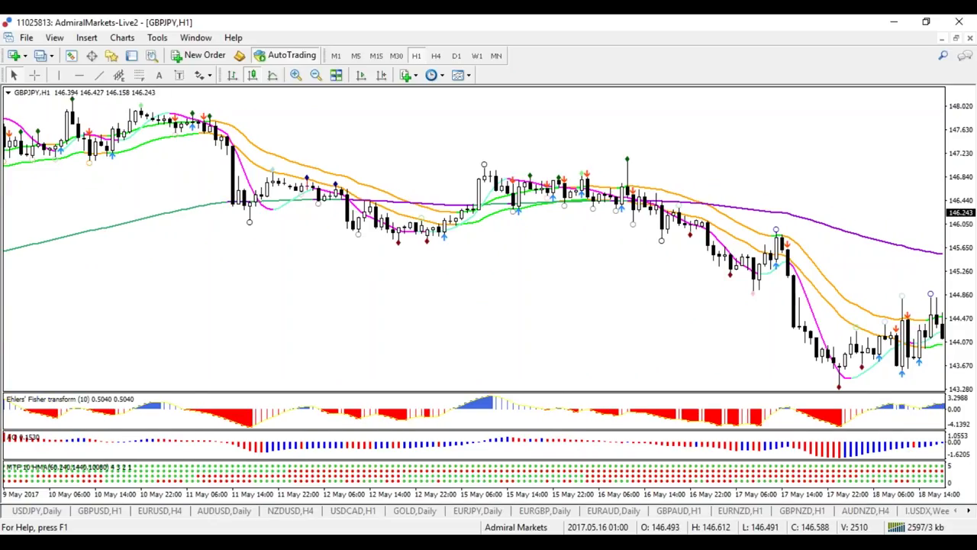
{"action": "scroll", "coordinate": [744, 336], "scroll_direction": "up", "scroll_amount": 3}
{"action": "scroll", "coordinate": [746, 336], "scroll_direction": "up", "scroll_amount": 3}
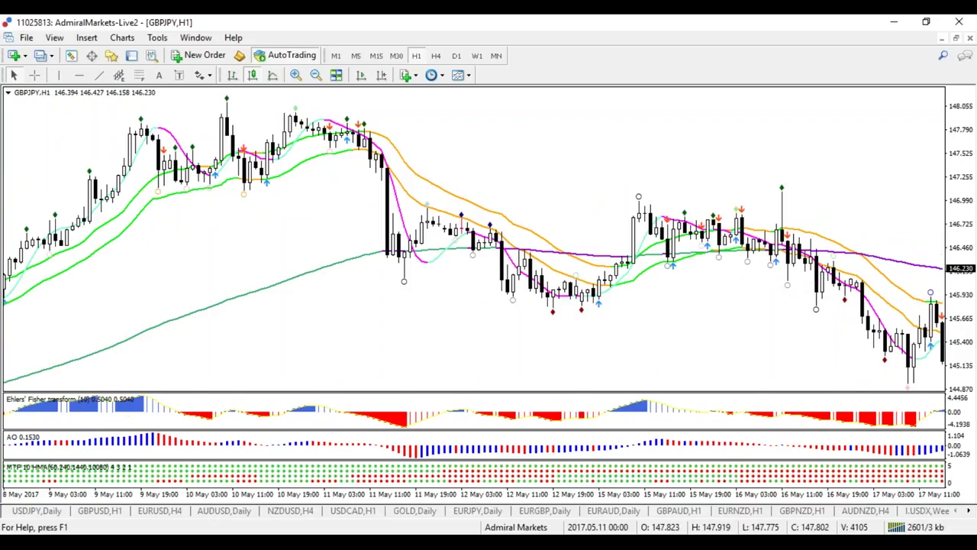
{"action": "left_click_drag", "start_coordinate": [226, 99], "coordinate": [451, 309]}
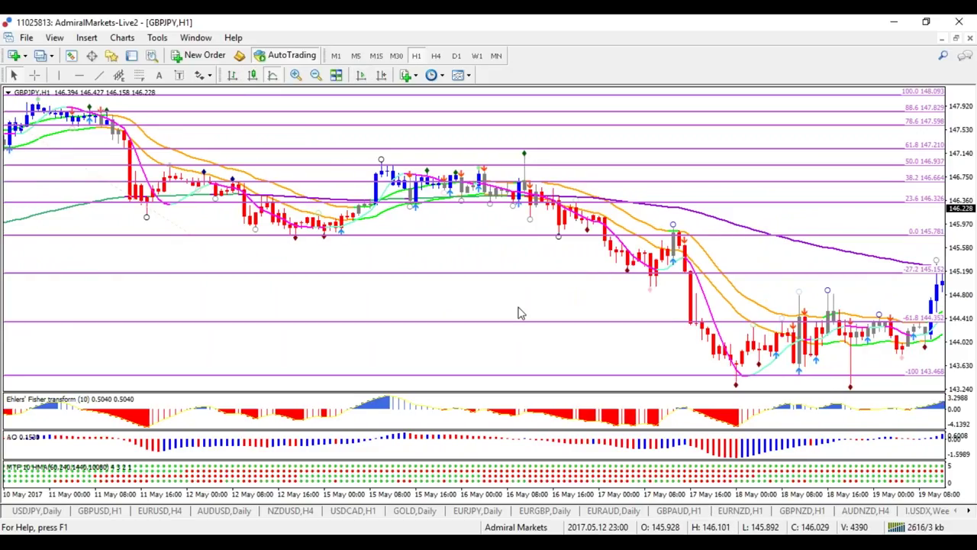
{"action": "left_click", "coordinate": [35, 75]}
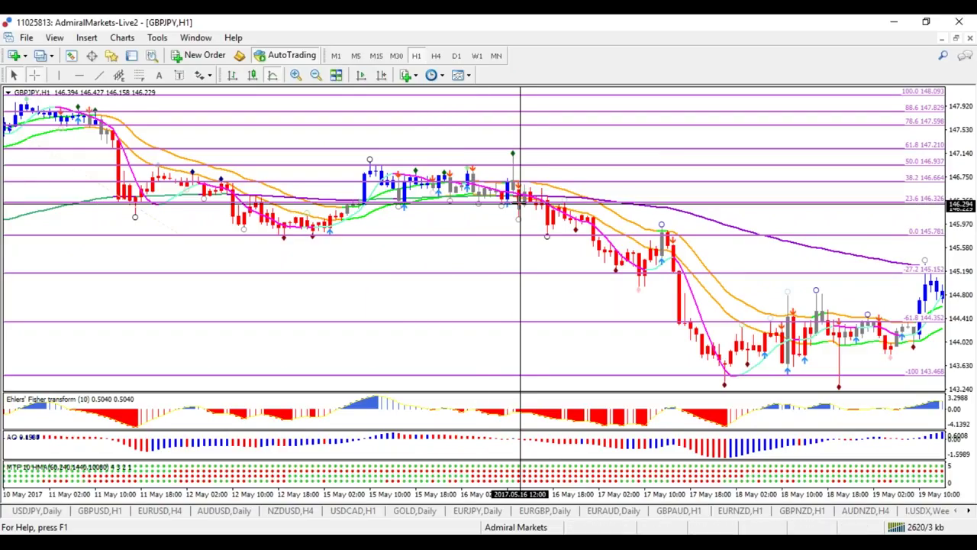
{"action": "mouse_move", "coordinate": [518, 203]}
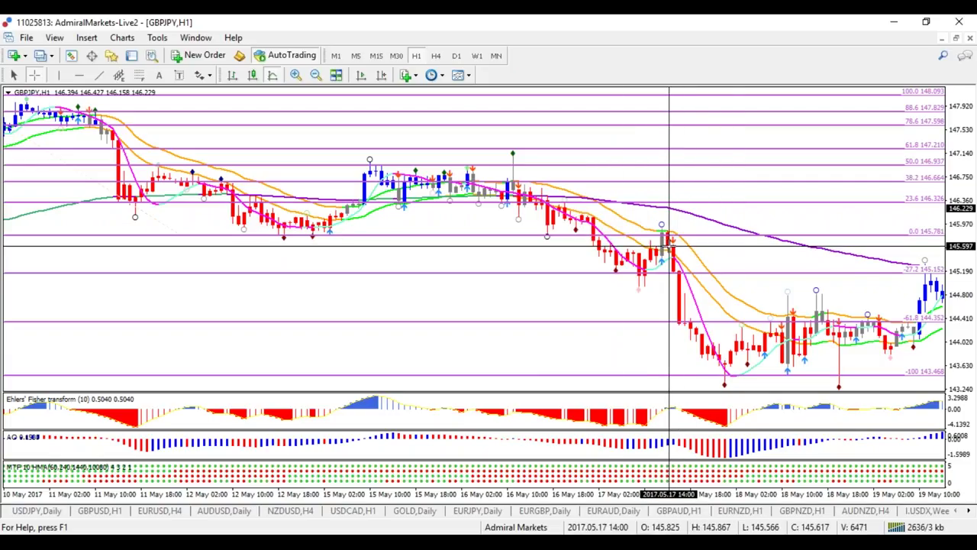
{"action": "left_click_drag", "start_coordinate": [669, 246], "coordinate": [662, 224]}
{"action": "left_click_drag", "start_coordinate": [663, 223], "coordinate": [692, 315]}
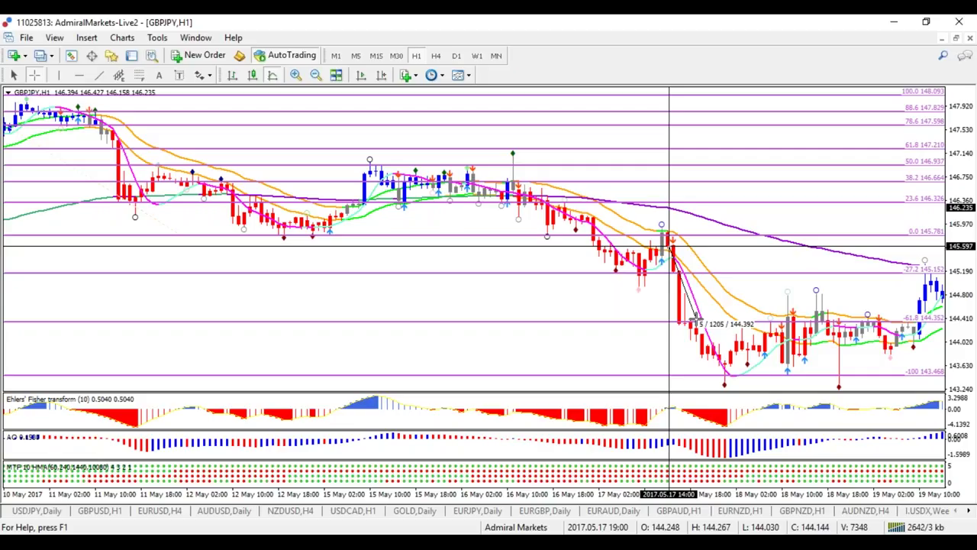
{"action": "left_click_drag", "start_coordinate": [693, 319], "coordinate": [661, 246]}
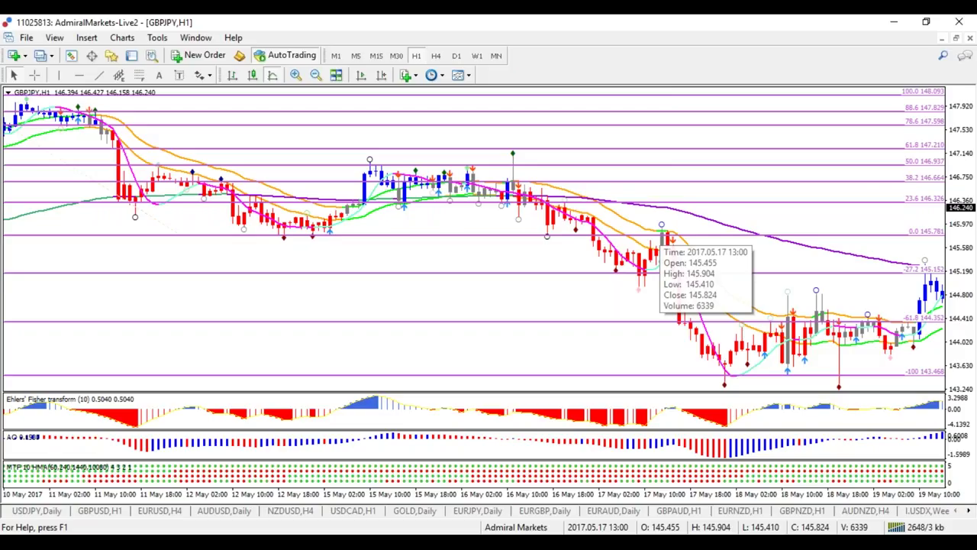
{"action": "left_click", "coordinate": [35, 75]}
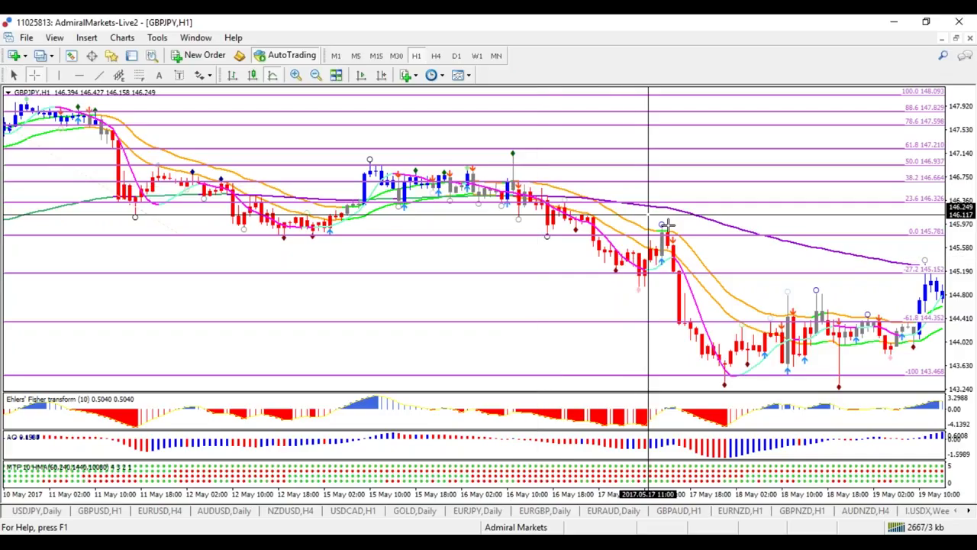
Move the GBPJPY H1 chart to 12–23 May and bring up the saved template list
{"action": "left_click_drag", "start_coordinate": [666, 225], "coordinate": [344, 258]}
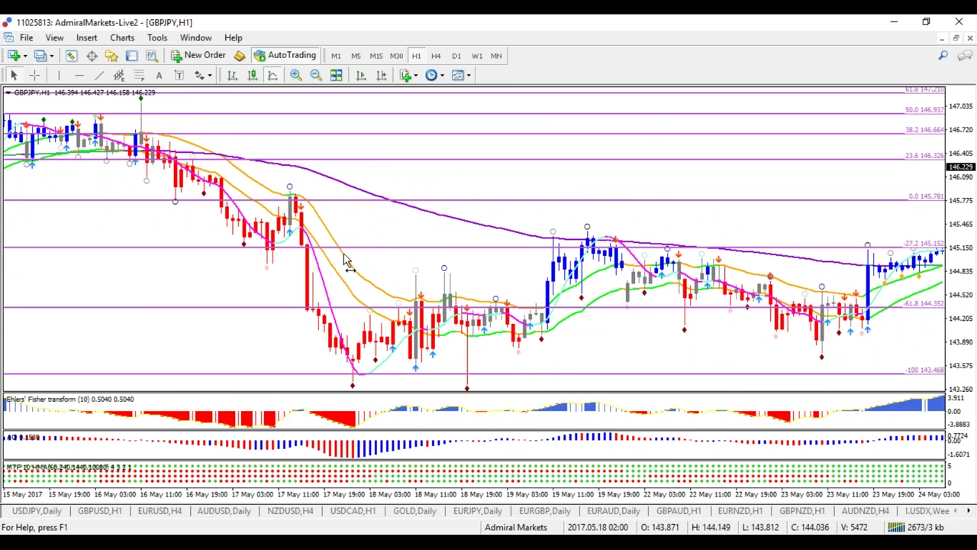
{"action": "scroll", "coordinate": [473, 242], "scroll_direction": "up", "scroll_amount": 3}
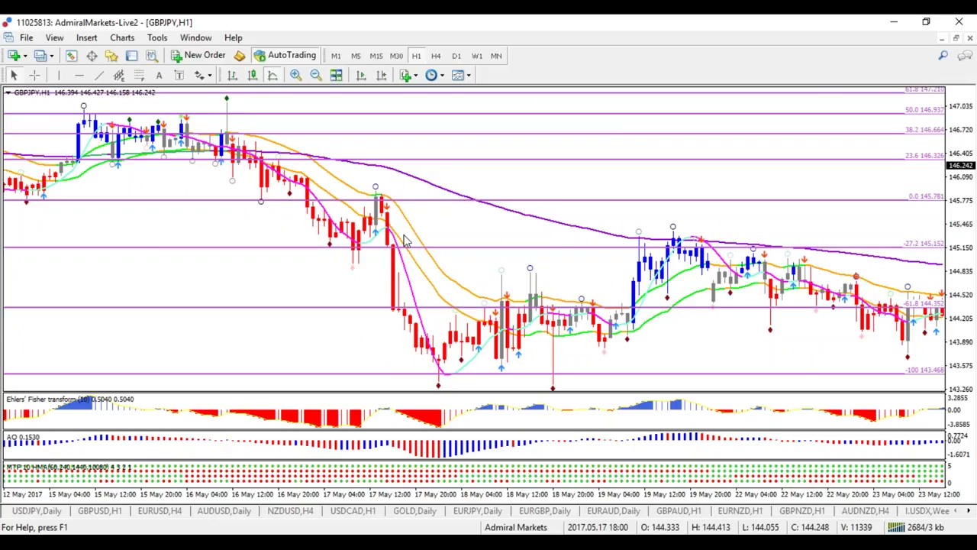
{"action": "right_click", "coordinate": [405, 144]}
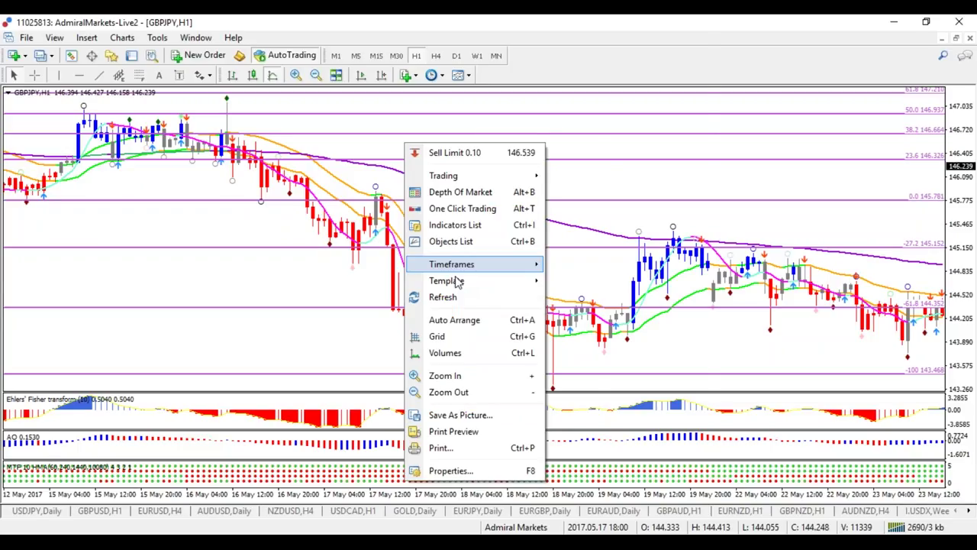
{"action": "mouse_move", "coordinate": [458, 280]}
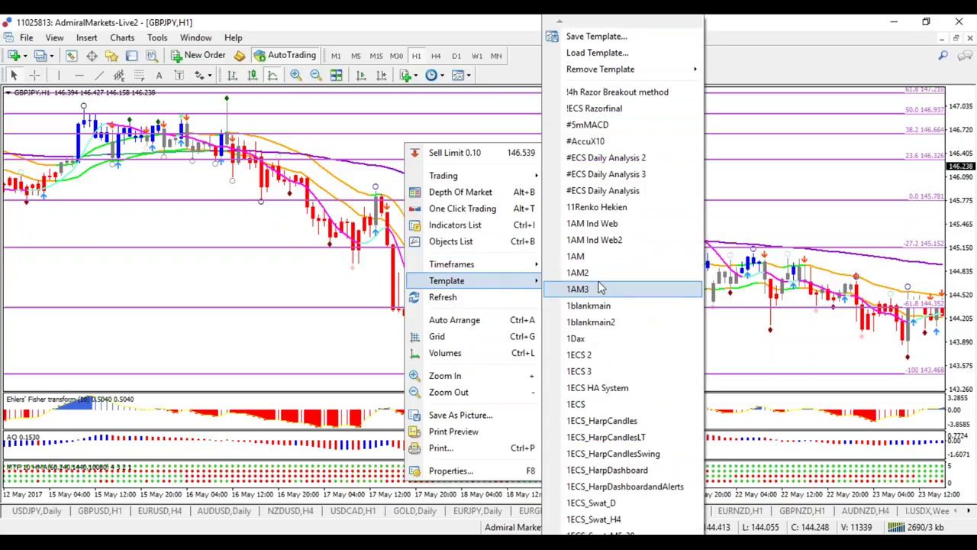
Apply the 1AM3 template to GBPJPY H1, then bring up the AUDUSD Daily chart
{"action": "left_click", "coordinate": [578, 288]}
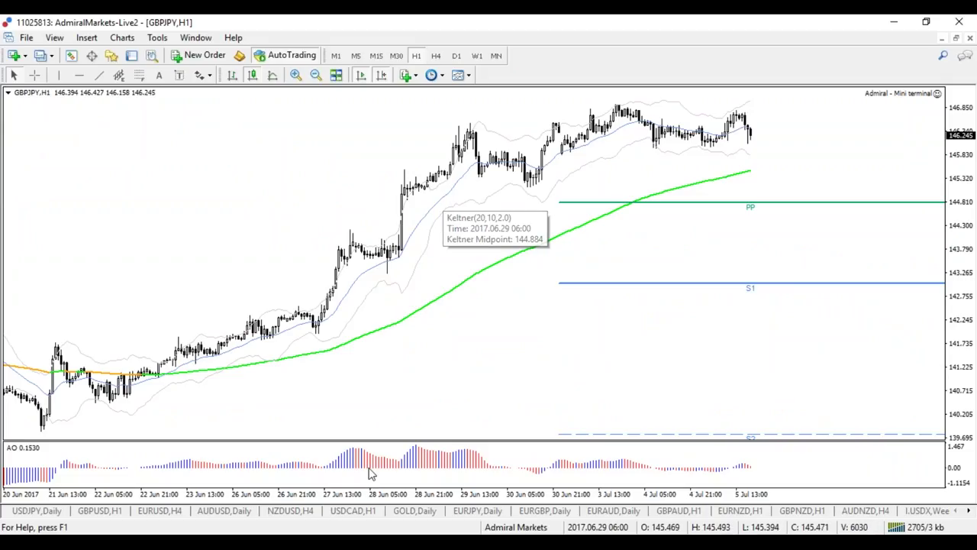
{"action": "left_click", "coordinate": [225, 510]}
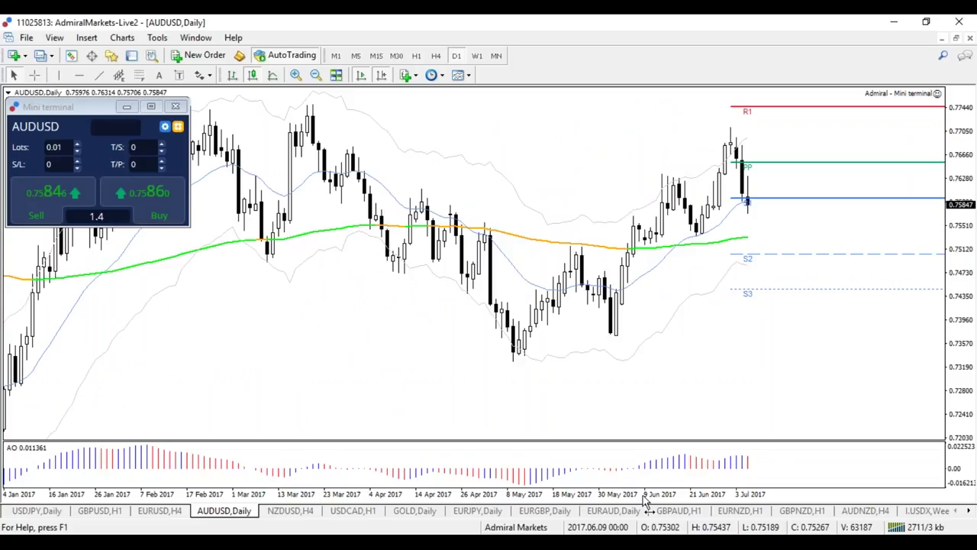
Widen the AUDUSD daily candles and raise the green channel's upper line
{"action": "left_click_drag", "start_coordinate": [645, 500], "coordinate": [655, 500]}
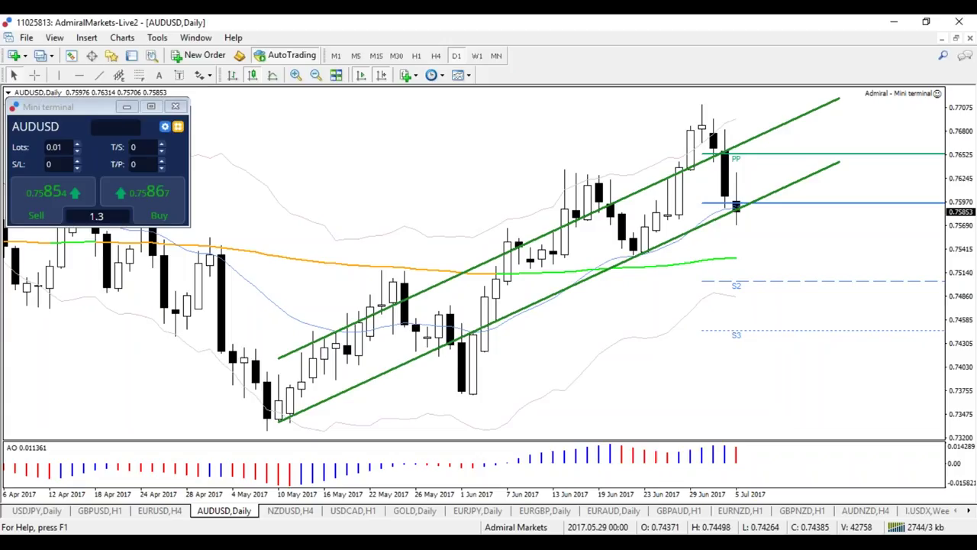
{"action": "left_click_drag", "start_coordinate": [710, 157], "coordinate": [709, 124]}
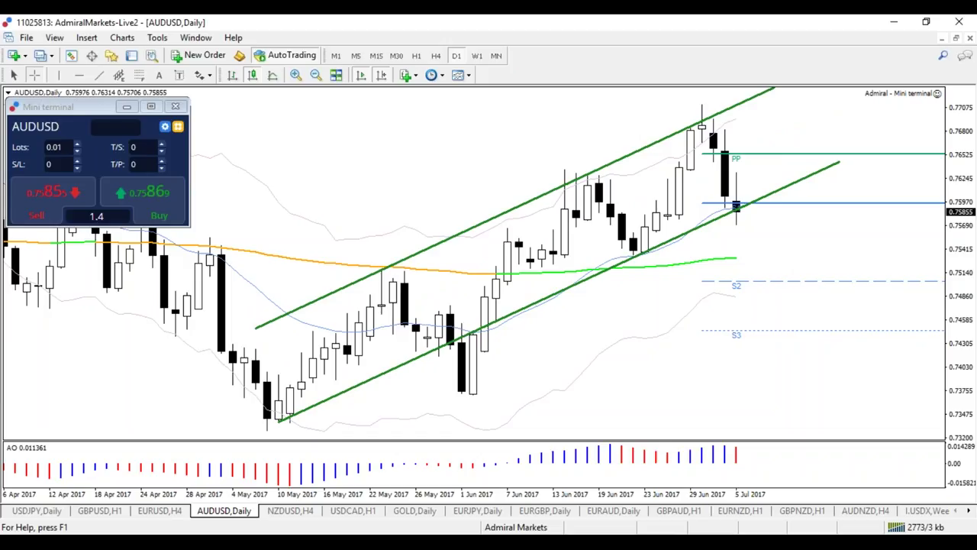
Add two horizontal resistance lines on AUDUSD near 0.770 and 0.766
{"action": "middle_click", "coordinate": [720, 154]}
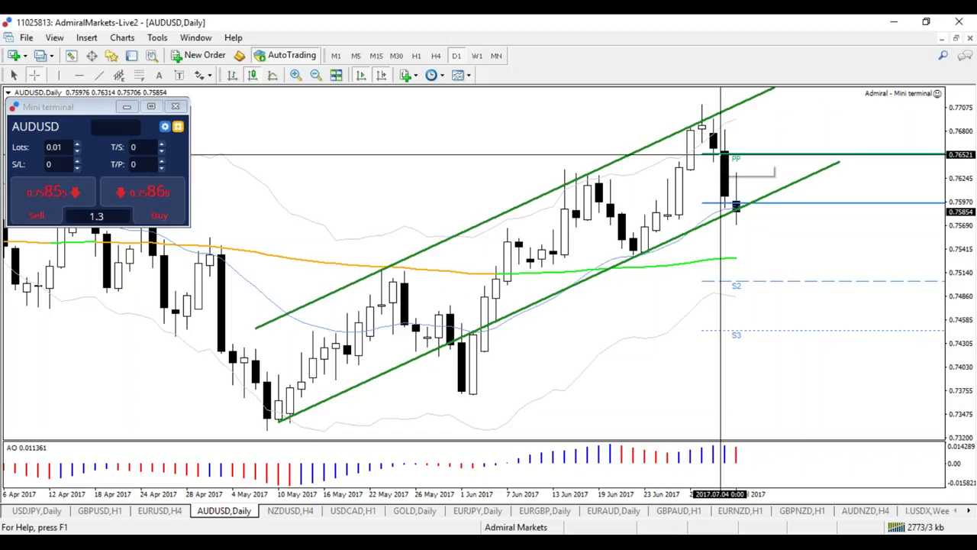
{"action": "left_click", "coordinate": [79, 74]}
{"action": "left_click", "coordinate": [258, 148]}
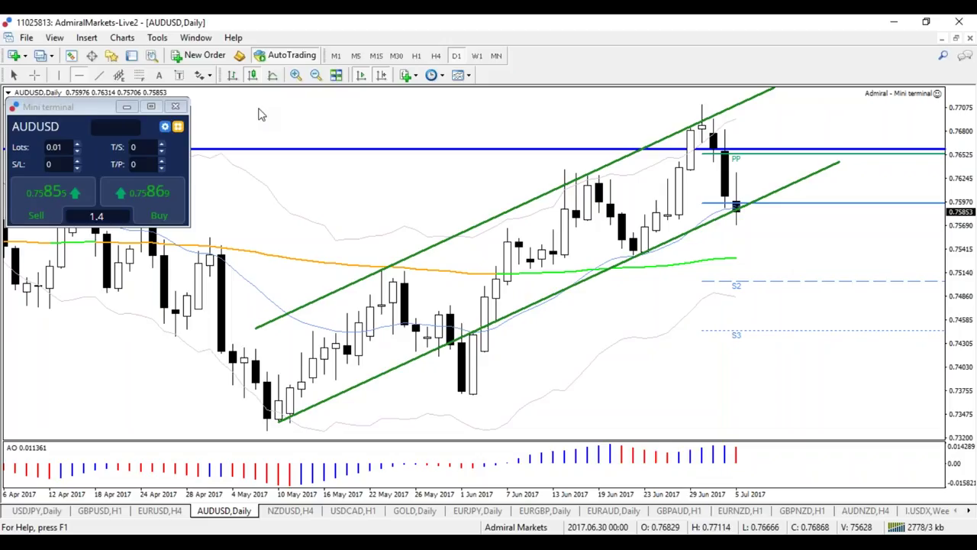
{"action": "left_click", "coordinate": [258, 115]}
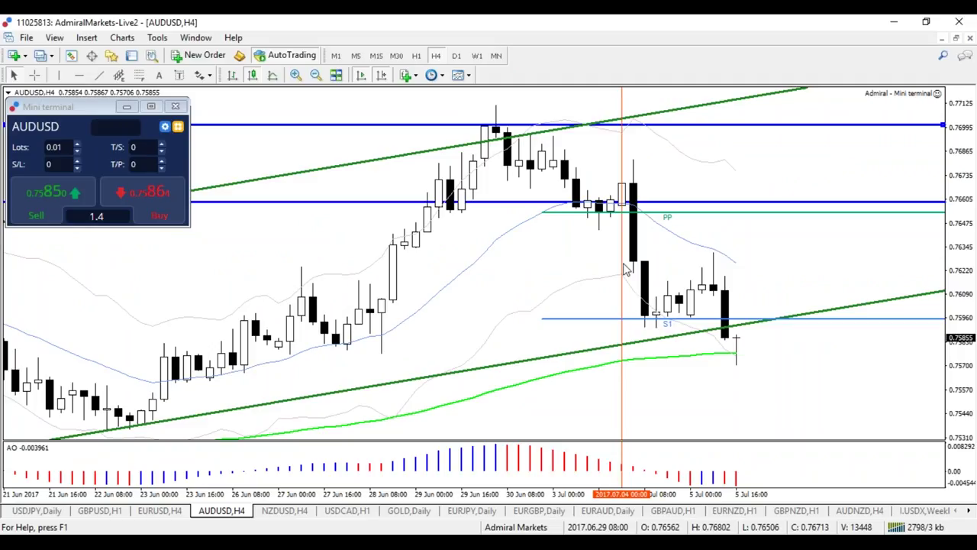
Draw an AUDUSD H4 Fibonacci from 0.77114 to 0.74672 (-261.8), measure the drop, and zoom out
{"action": "left_click", "coordinate": [138, 75]}
{"action": "left_click_drag", "start_coordinate": [496, 101], "coordinate": [584, 229]}
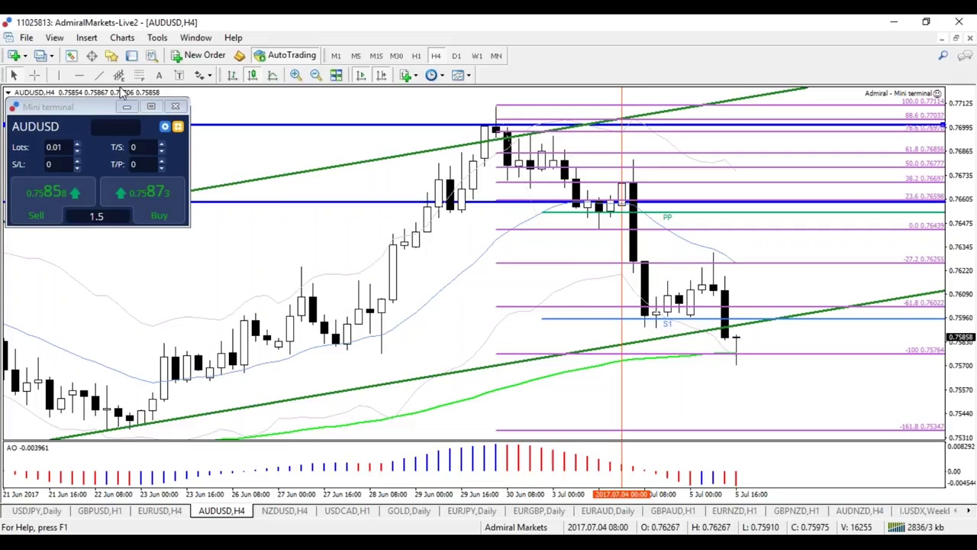
{"action": "key", "text": "ctrl+f"}
{"action": "left_click_drag", "start_coordinate": [610, 104], "coordinate": [643, 165]}
{"action": "left_click_drag", "start_coordinate": [610, 105], "coordinate": [600, 105]}
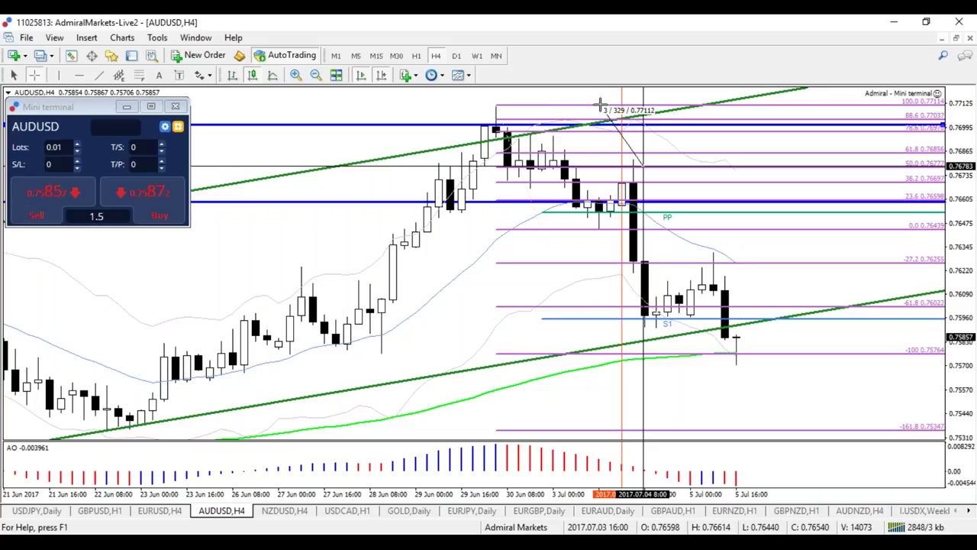
{"action": "left_click_drag", "start_coordinate": [600, 104], "coordinate": [599, 104]}
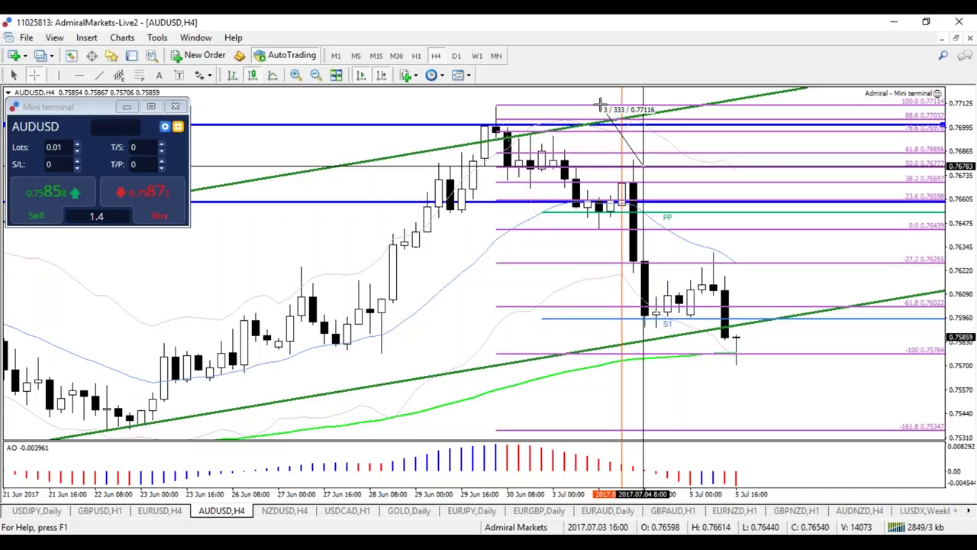
{"action": "left_click_drag", "start_coordinate": [600, 104], "coordinate": [671, 306]}
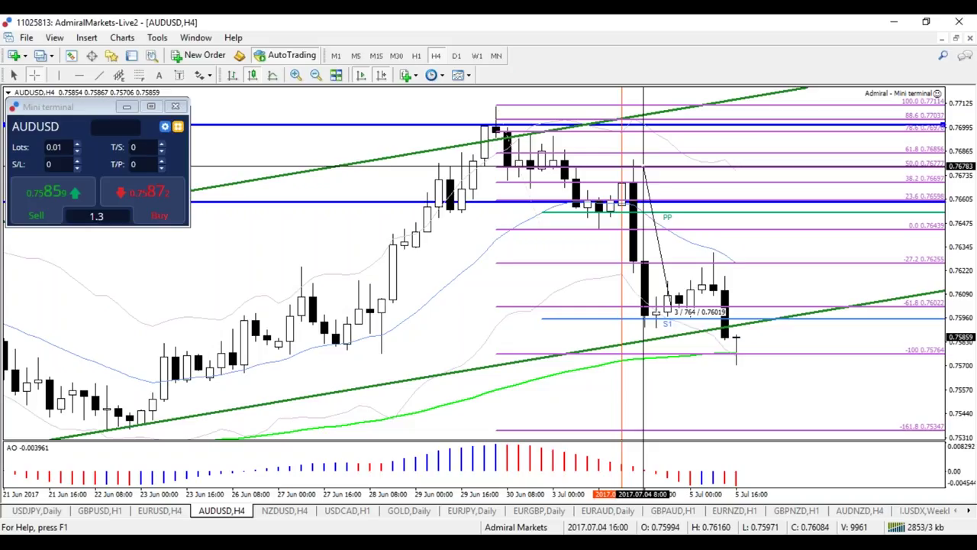
{"action": "left_click", "coordinate": [664, 160]}
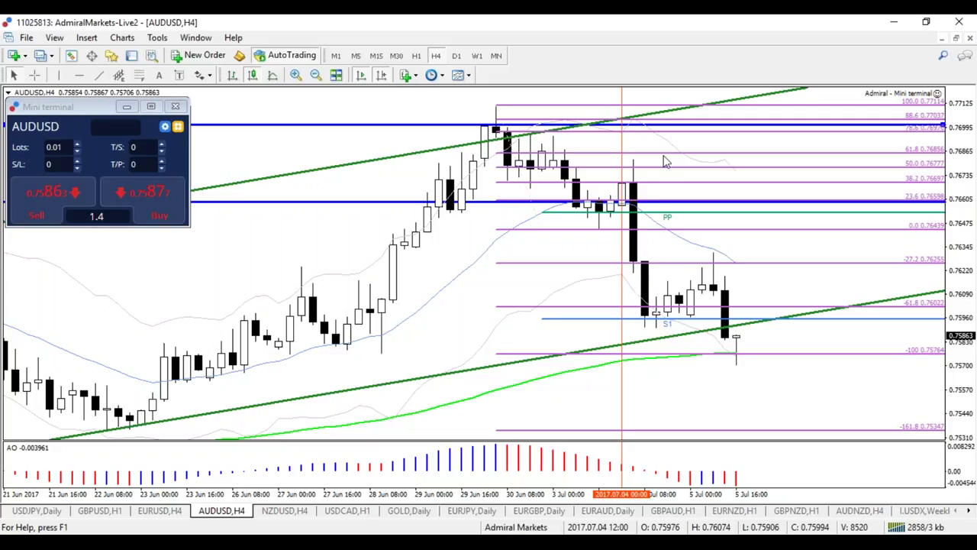
{"action": "key", "text": "minus"}
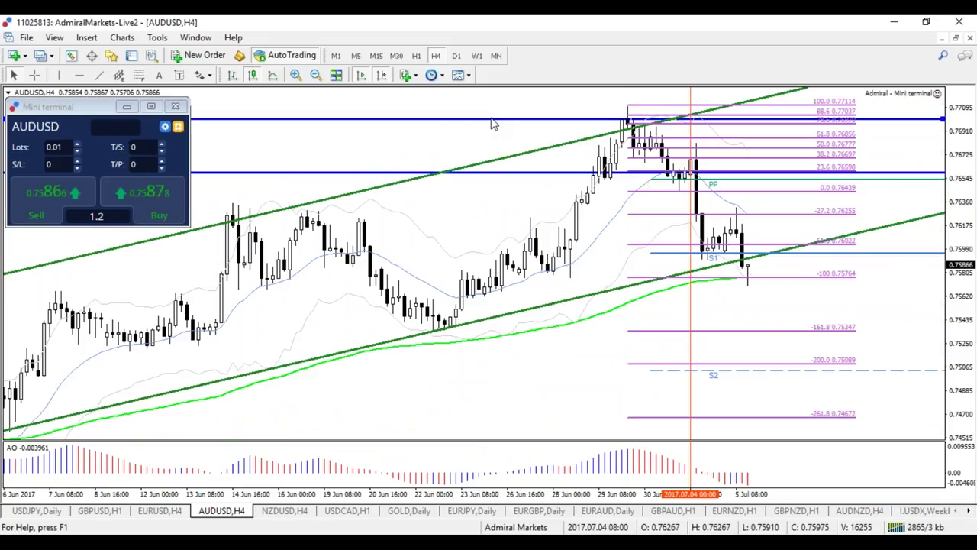
Review AUDUSD on a zoomed-out daily chart, then step down through H4 to H1
{"action": "left_click", "coordinate": [455, 55]}
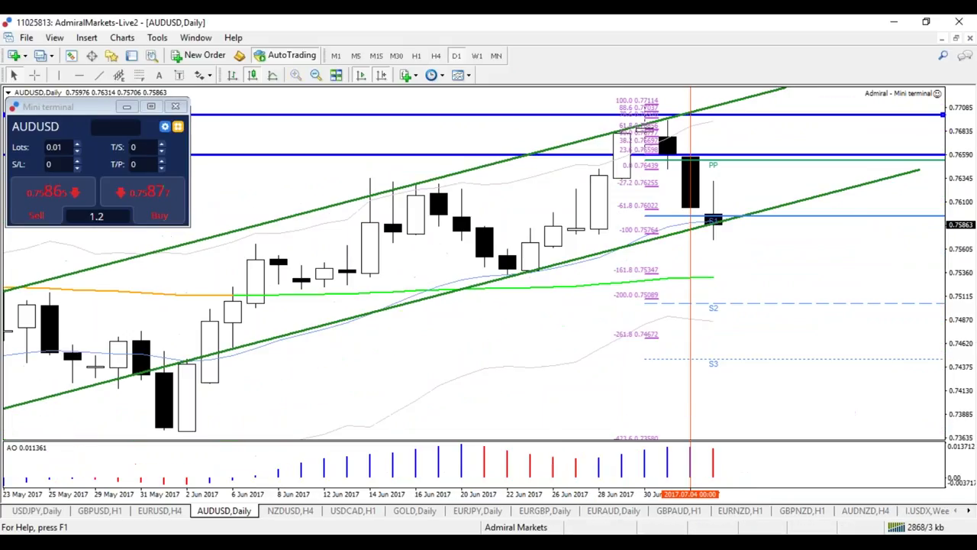
{"action": "key", "text": "minus"}
{"action": "key", "text": "minus"}
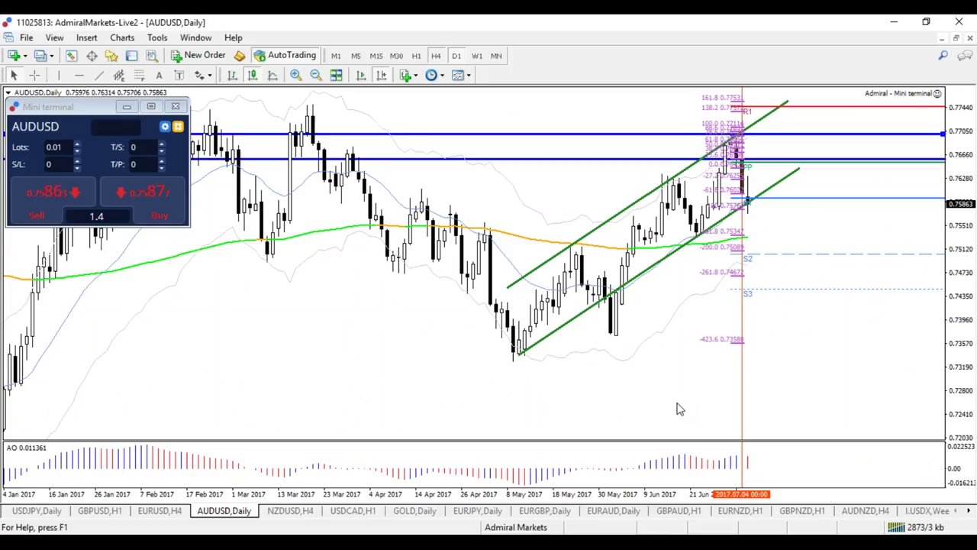
{"action": "left_click", "coordinate": [436, 55]}
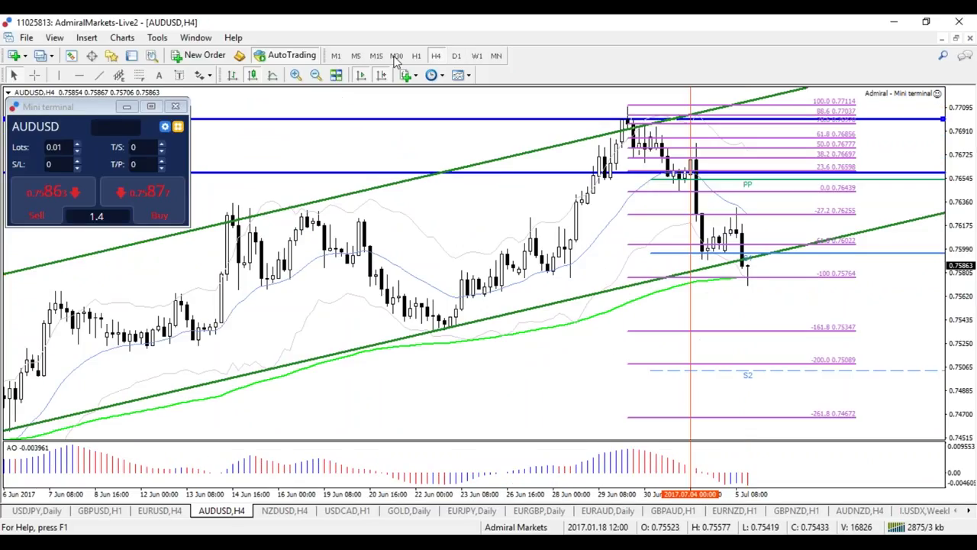
{"action": "left_click", "coordinate": [416, 55]}
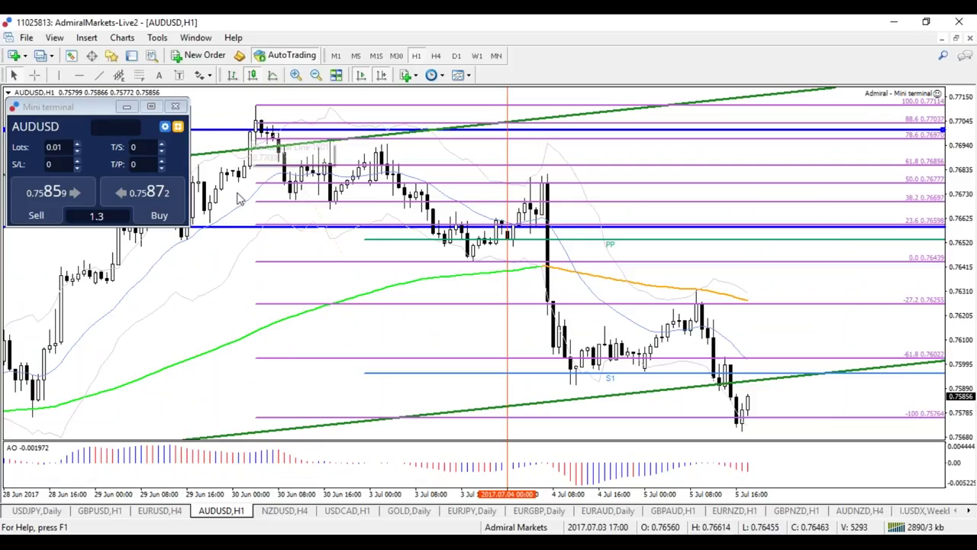
Measure an upward price move on the AUDUSD H1 chart with the crosshair
{"action": "middle_click", "coordinate": [554, 302]}
{"action": "left_click_drag", "start_coordinate": [554, 302], "coordinate": [557, 167]}
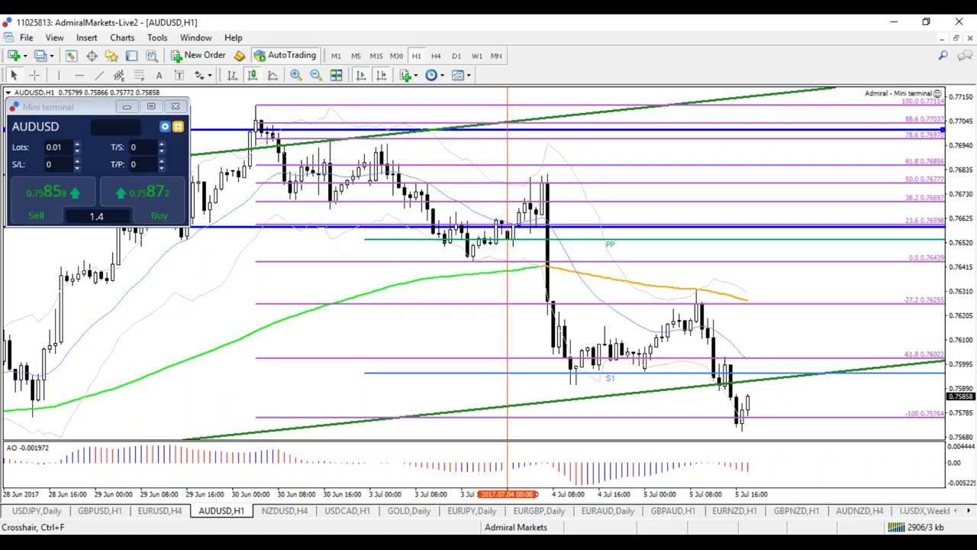
{"action": "left_click", "coordinate": [34, 75]}
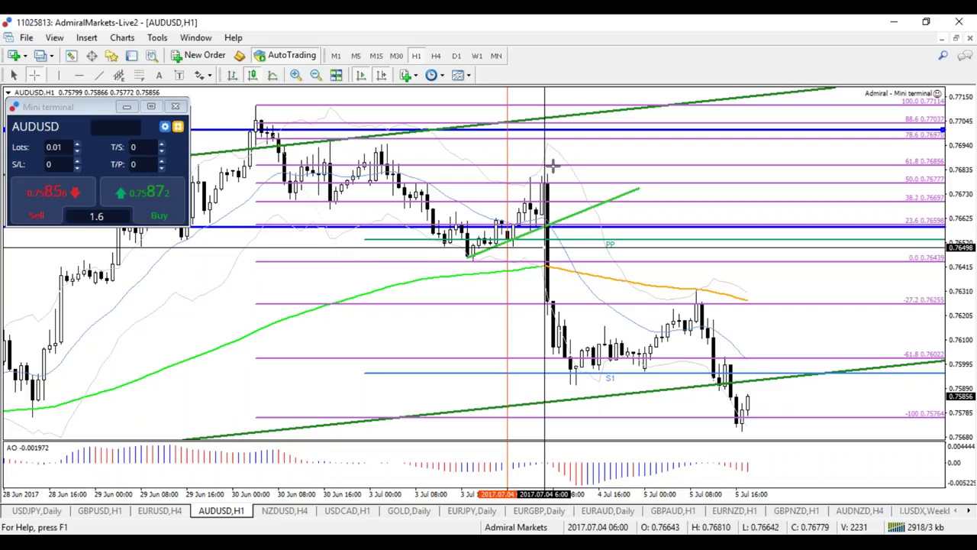
Measure the drop from the 4 Jul spike high to later lower candles with the crosshair
{"action": "left_click_drag", "start_coordinate": [554, 167], "coordinate": [548, 170]}
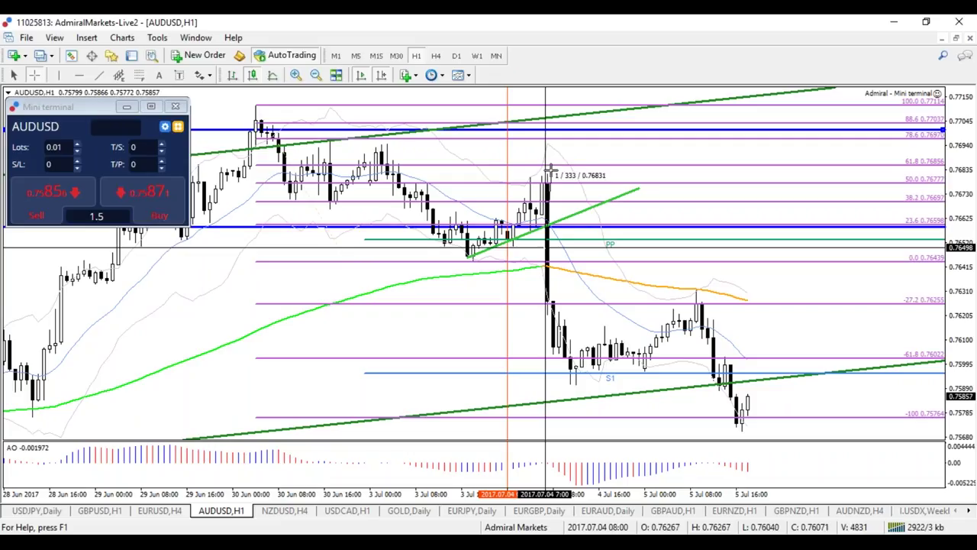
{"action": "left_click_drag", "start_coordinate": [550, 167], "coordinate": [596, 366]}
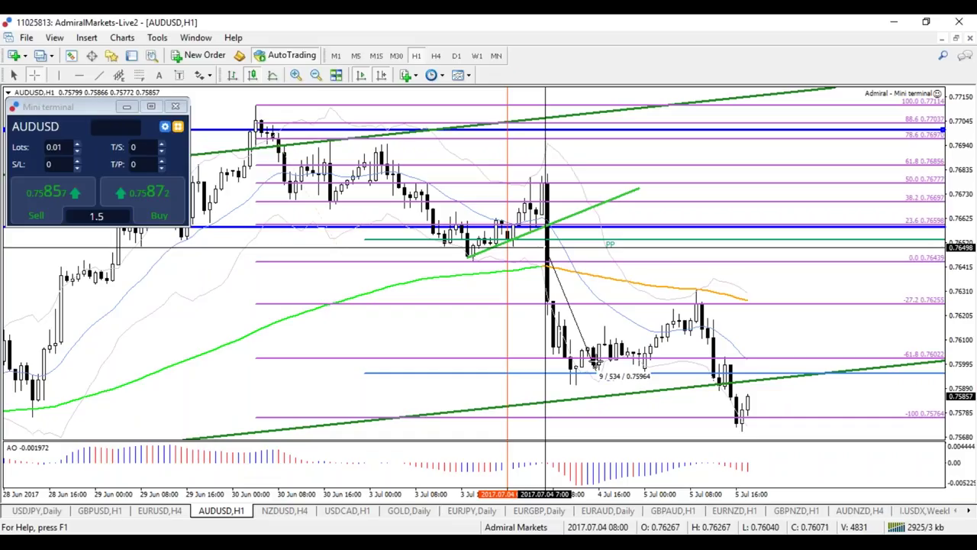
{"action": "left_click_drag", "start_coordinate": [596, 364], "coordinate": [611, 358]}
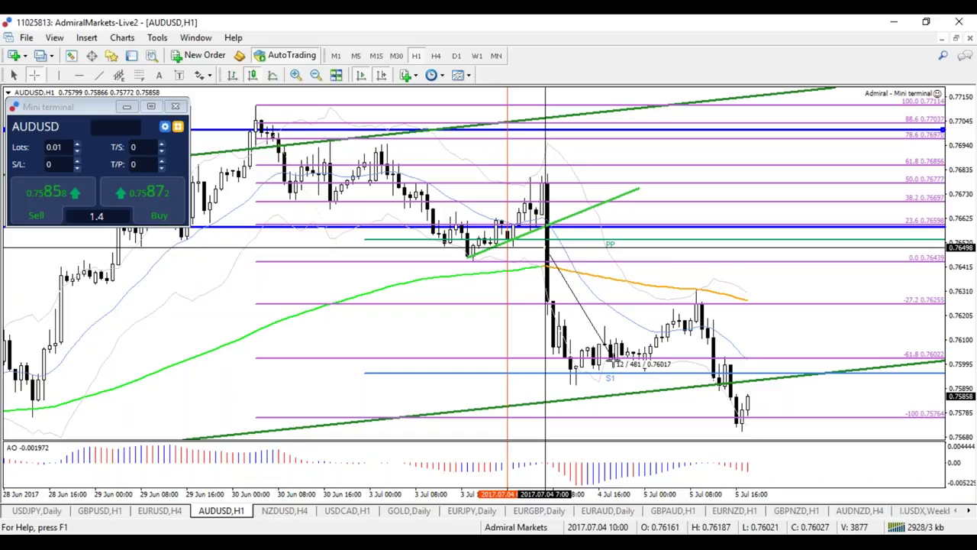
{"action": "left_click_drag", "start_coordinate": [611, 358], "coordinate": [610, 358]}
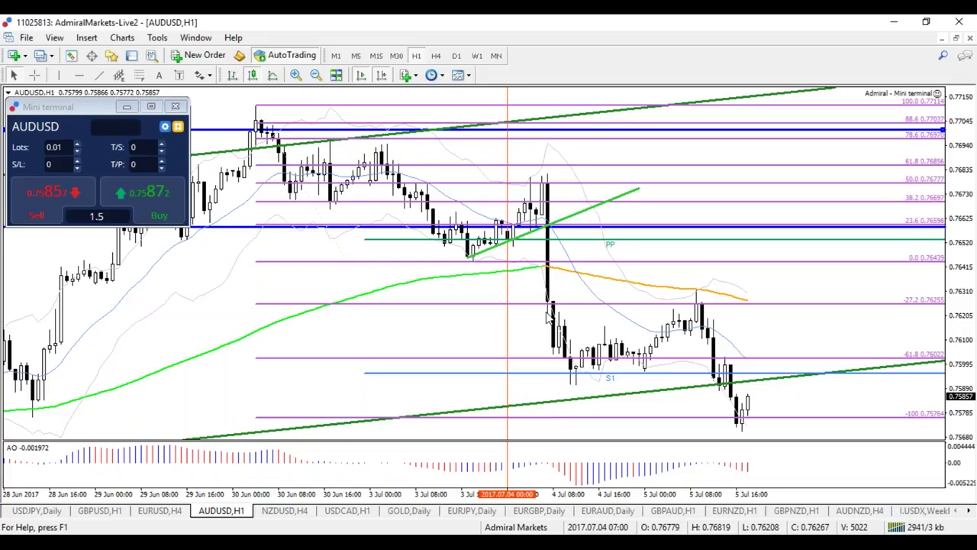
{"action": "mouse_move", "coordinate": [549, 271]}
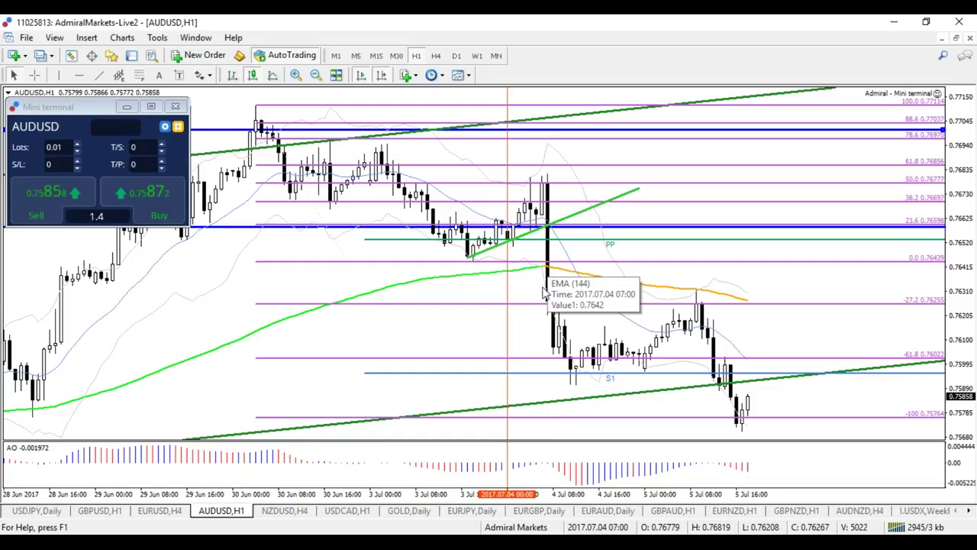
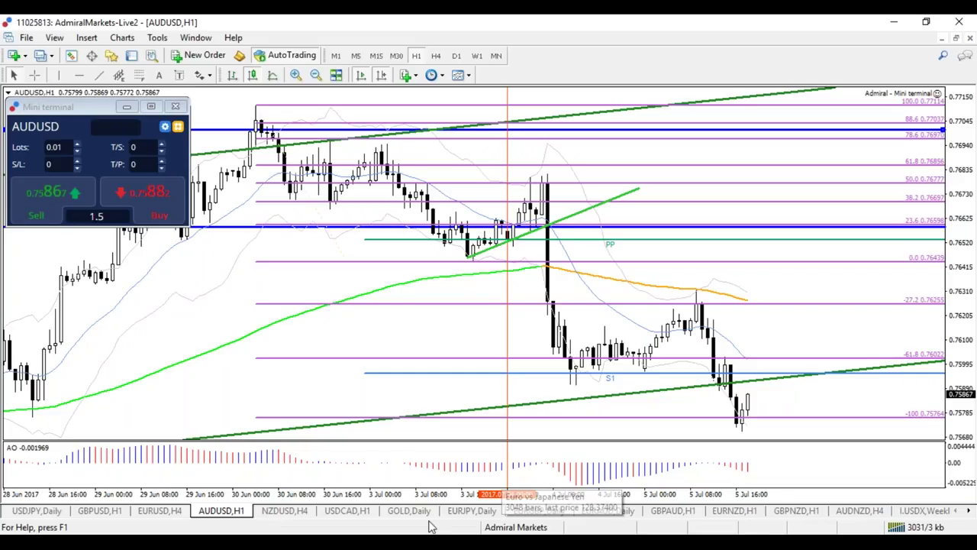
Scroll the chart tab bar and switch to the GBPJPY,H1 chart
{"action": "left_click", "coordinate": [968, 511]}
{"action": "left_click", "coordinate": [968, 512]}
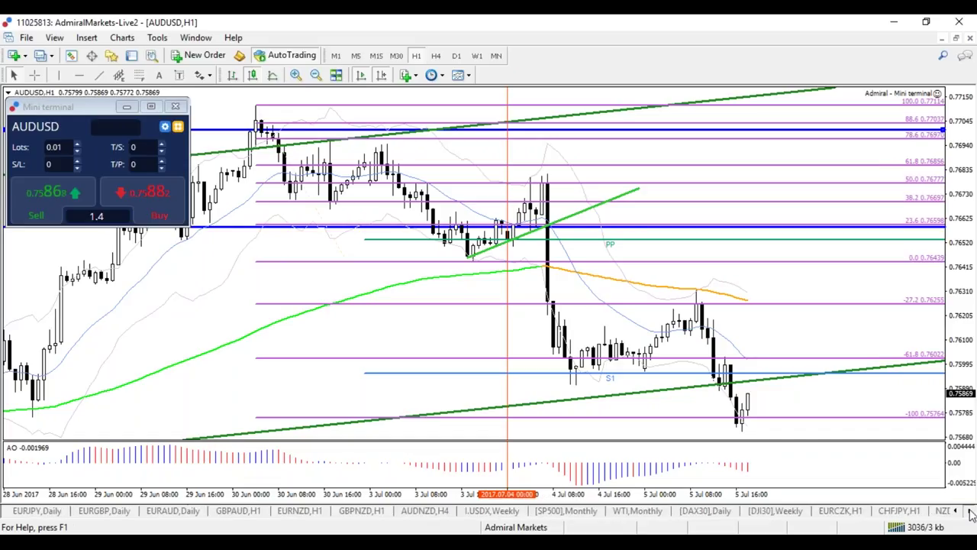
{"action": "left_click", "coordinate": [969, 512]}
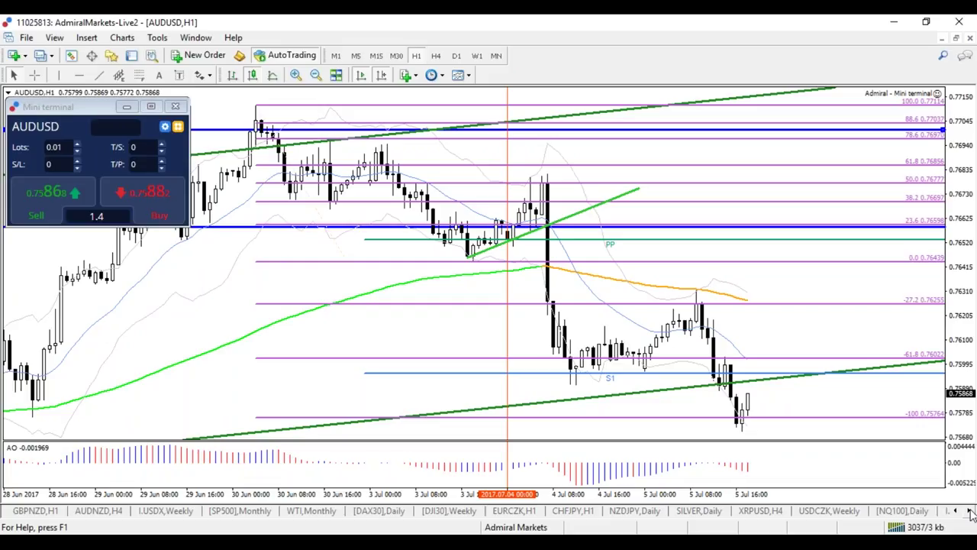
{"action": "left_click", "coordinate": [968, 511]}
{"action": "left_click", "coordinate": [910, 510]}
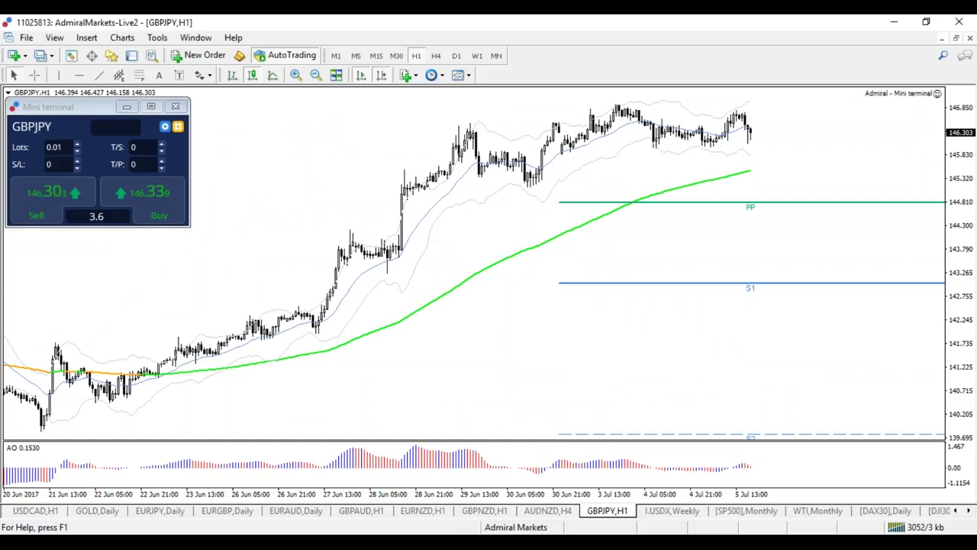
Move the GBPJPY tab beside EURJPY, set it to Daily and zoom in, then switch to EURGBP
{"action": "left_click_drag", "start_coordinate": [606, 510], "coordinate": [183, 523]}
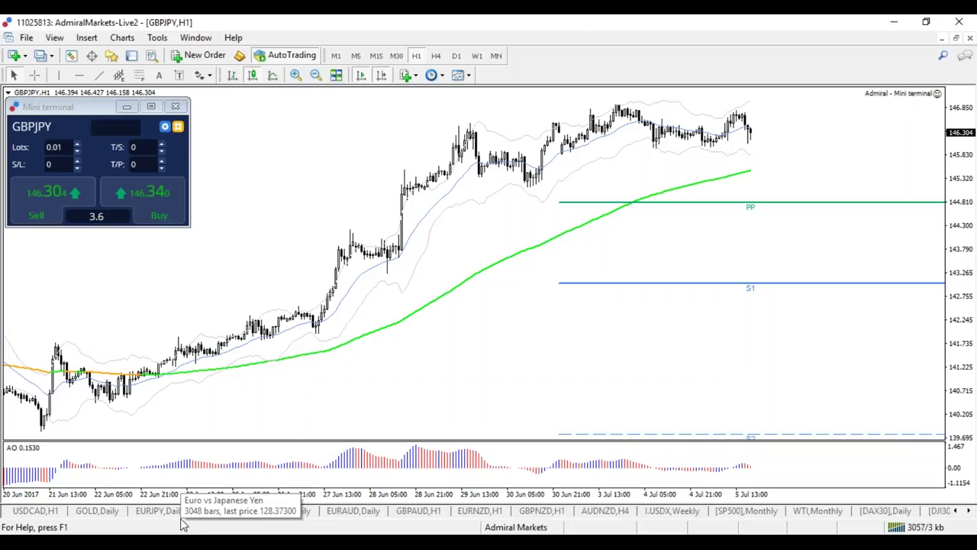
{"action": "left_click", "coordinate": [436, 56]}
{"action": "left_click", "coordinate": [456, 56]}
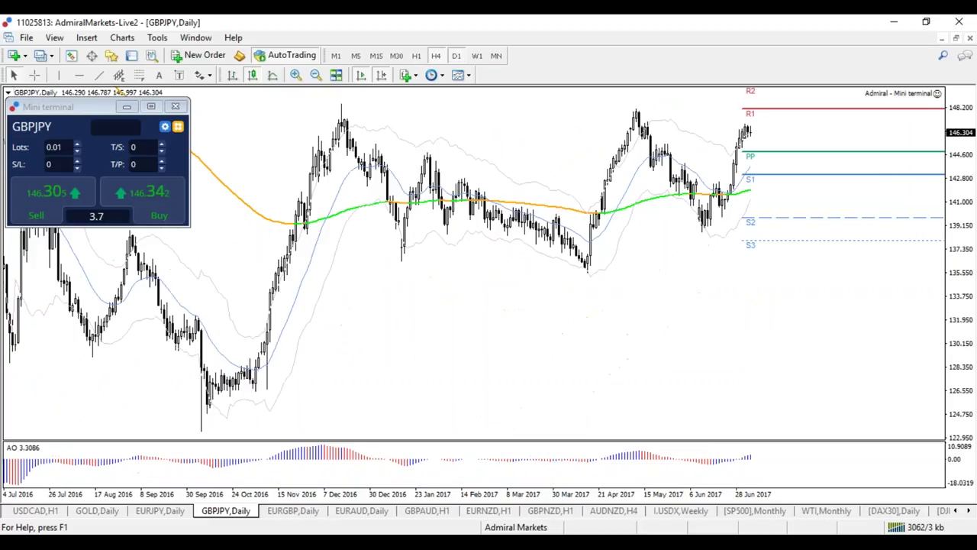
{"action": "key", "text": "plus"}
{"action": "key", "text": "plus"}
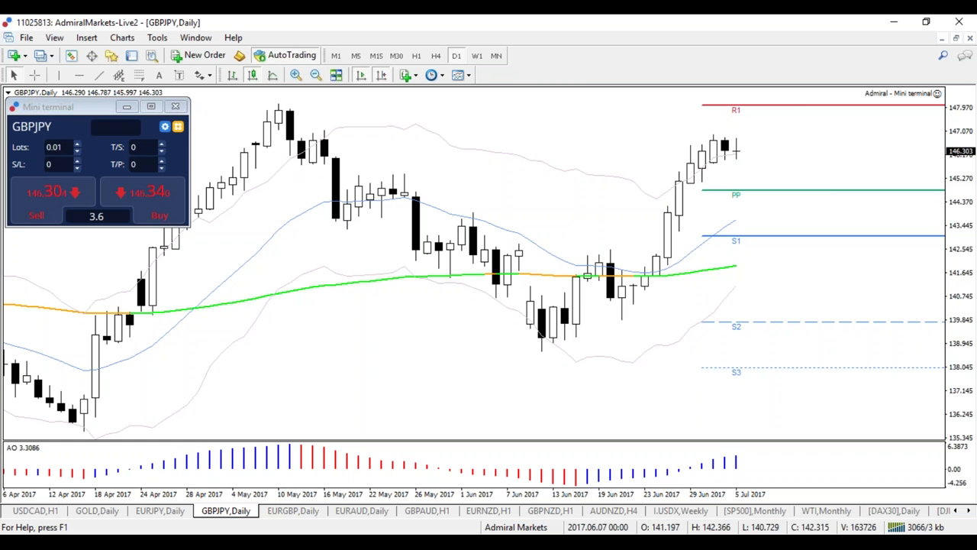
{"action": "key", "text": "alt+r"}
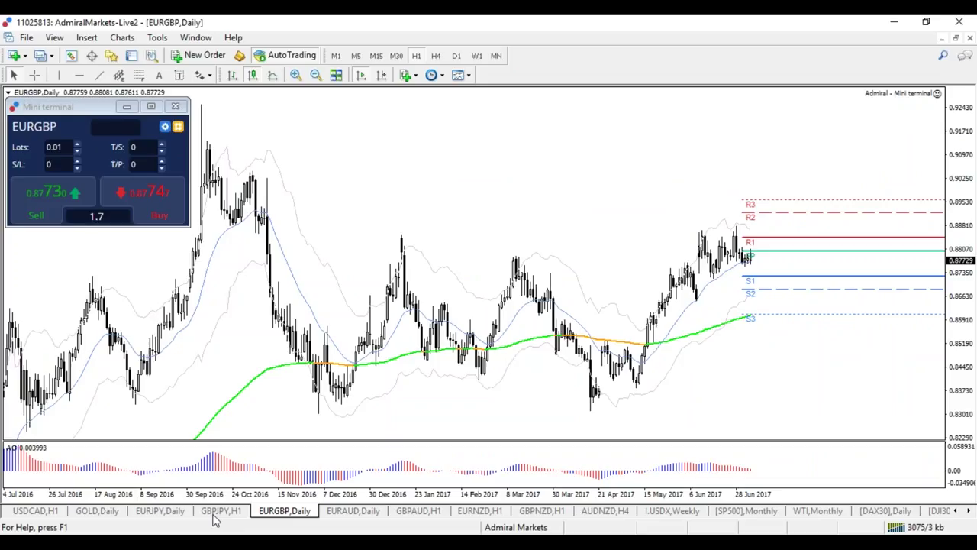
Activate the tiled GBPJPY,H1 chart window and maximize it to fill the workspace
{"action": "left_click", "coordinate": [214, 514]}
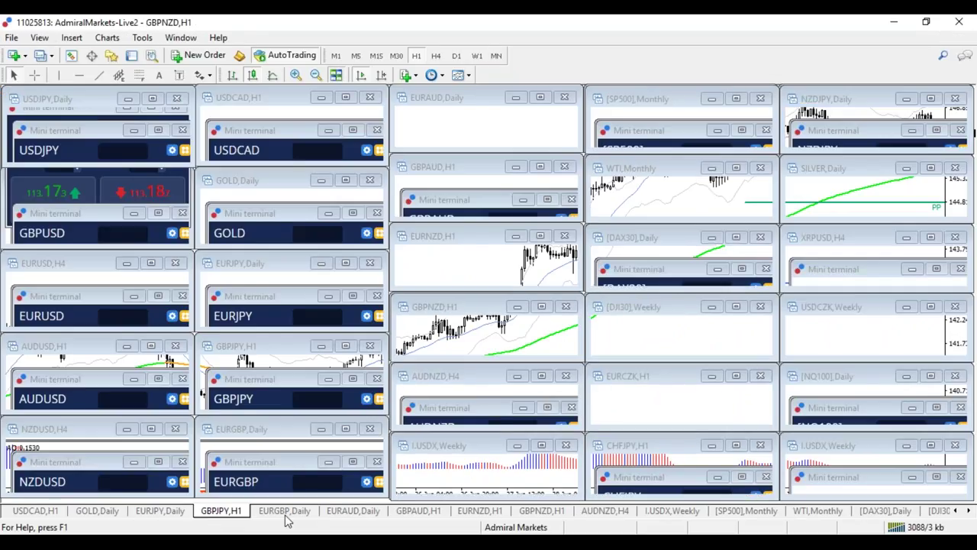
{"action": "left_click", "coordinate": [241, 514]}
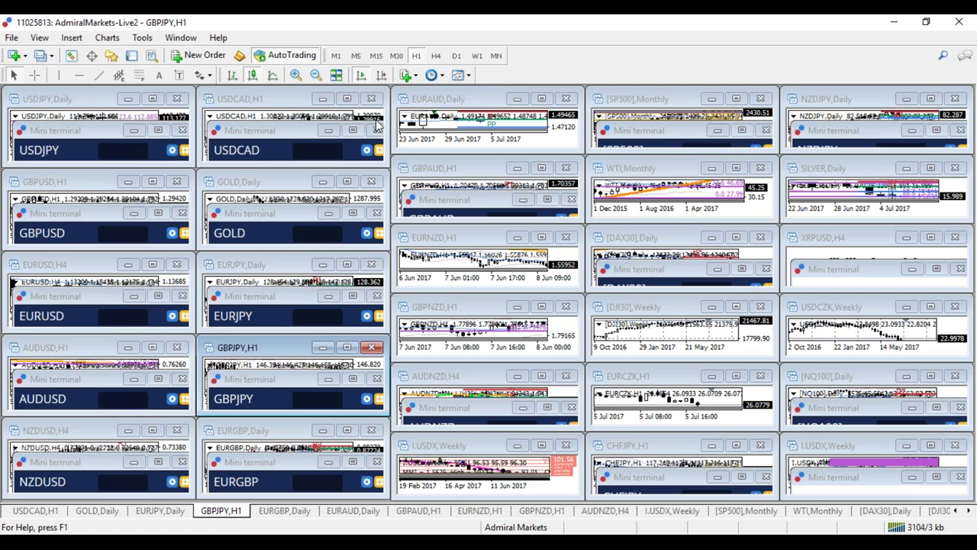
{"action": "key", "text": "ctrl+F10"}
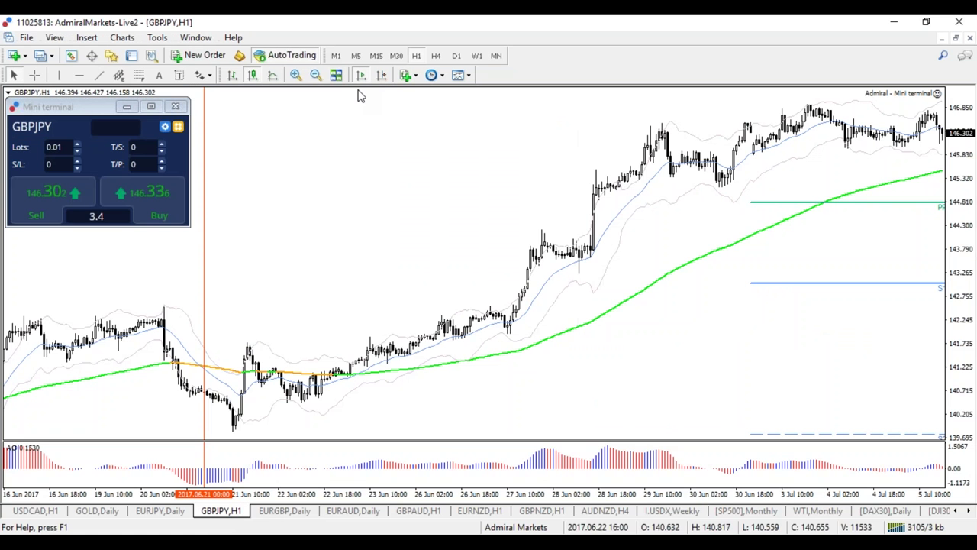
Scroll the GBPJPY H1 chart, then open the Navigator and browse its Scripts folder
{"action": "scroll", "coordinate": [412, 155], "scroll_direction": "up", "scroll_amount": 5}
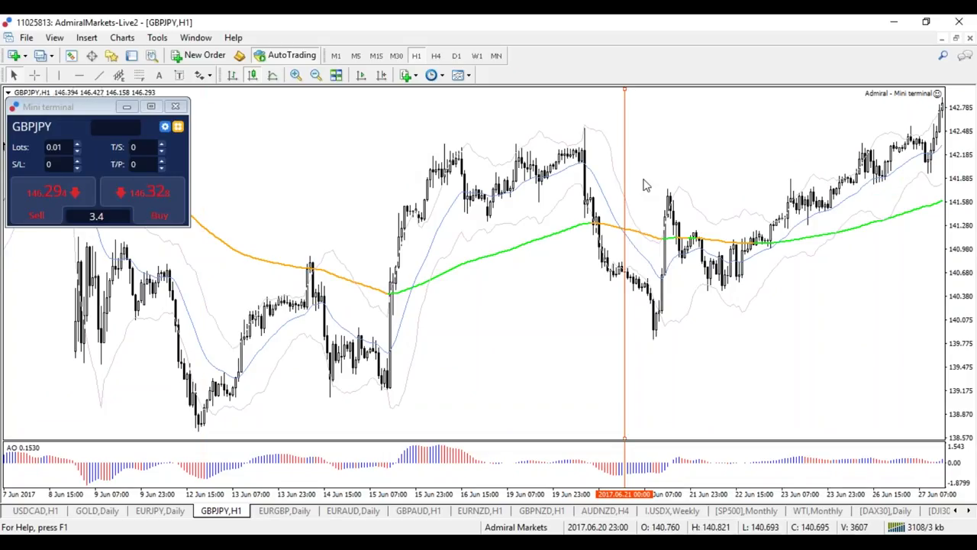
{"action": "scroll", "coordinate": [525, 167], "scroll_direction": "down", "scroll_amount": 5}
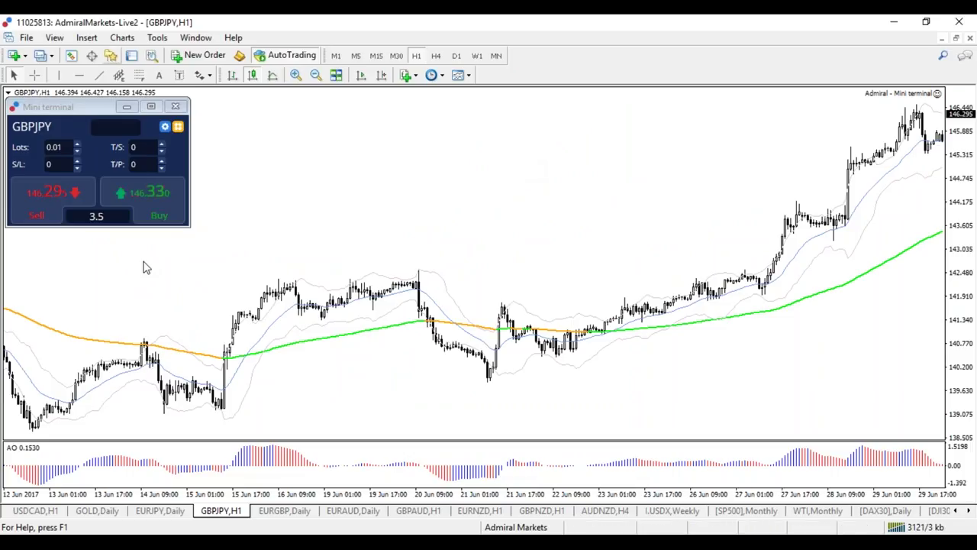
{"action": "key", "text": "ctrl+n"}
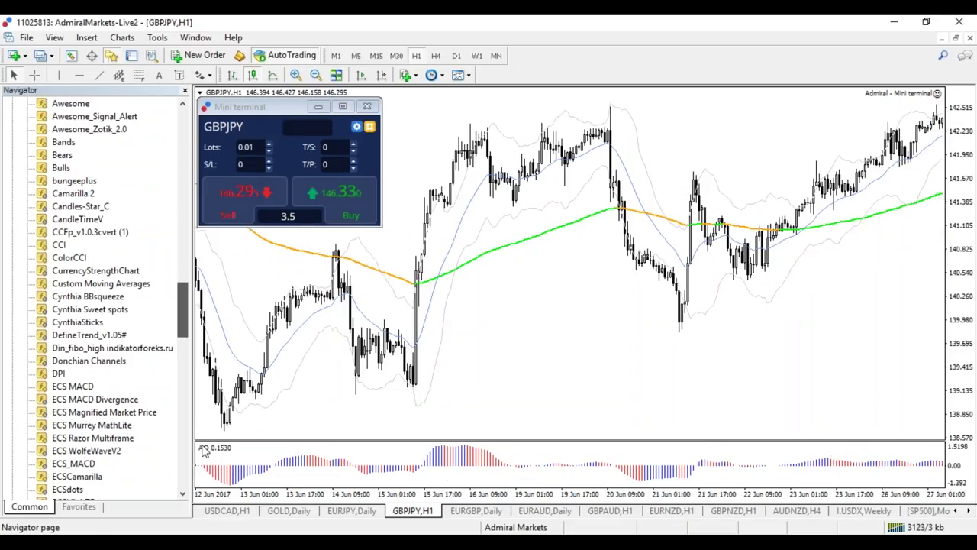
{"action": "scroll", "coordinate": [115, 427], "scroll_direction": "down", "scroll_amount": 15}
Run the 1ForexWizzEliteCurrenSea.com script on GBPJPY H1 with default inputs, then close the Navigator
{"action": "left_click", "coordinate": [135, 440]}
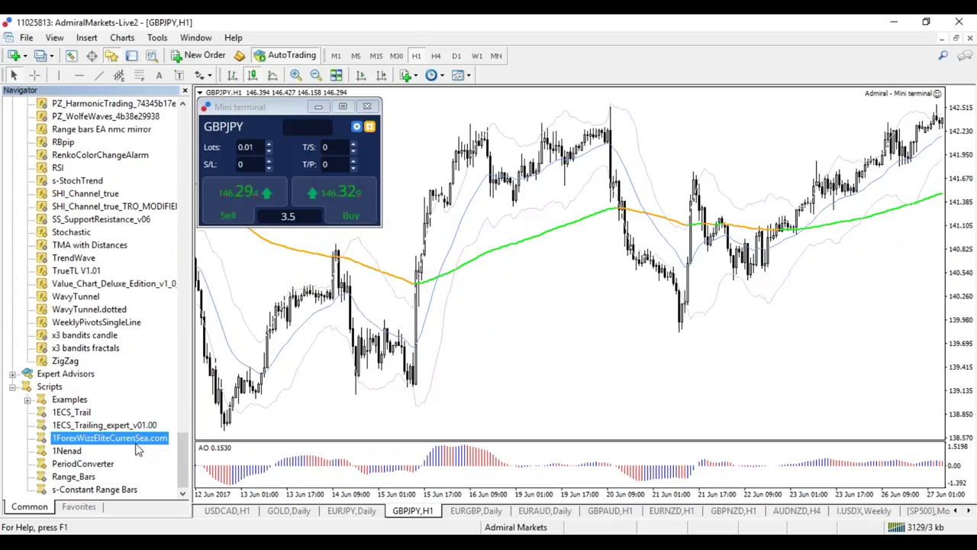
{"action": "left_click_drag", "start_coordinate": [138, 450], "coordinate": [753, 285]}
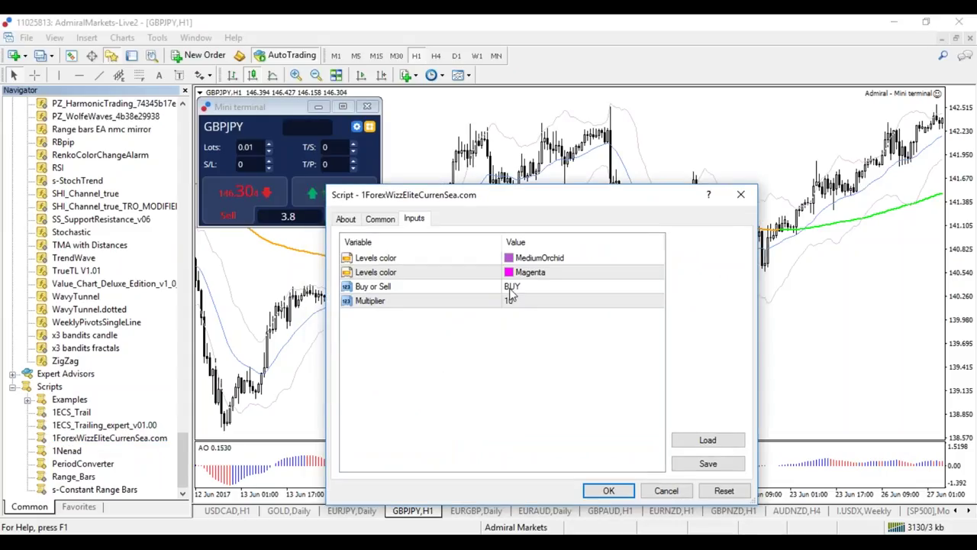
{"action": "left_click", "coordinate": [608, 490]}
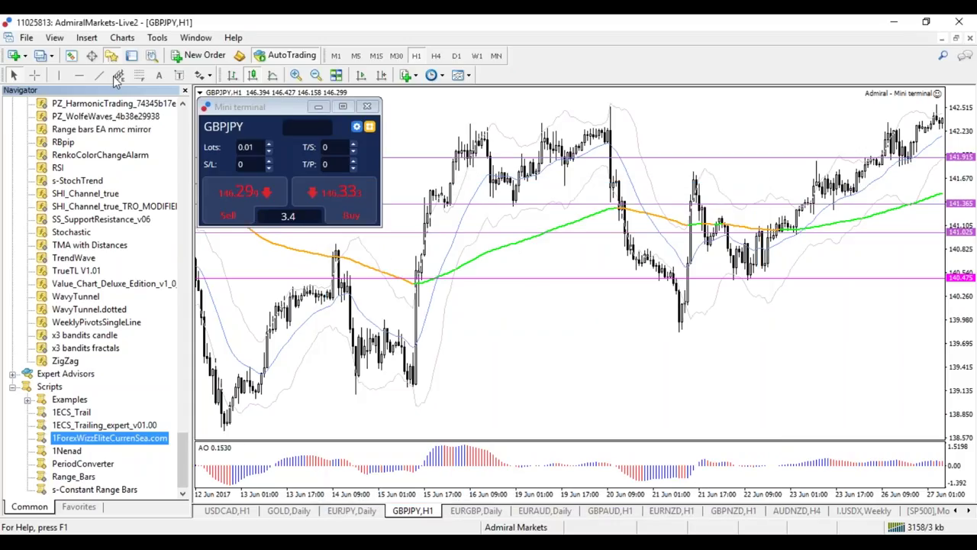
{"action": "left_click", "coordinate": [111, 55]}
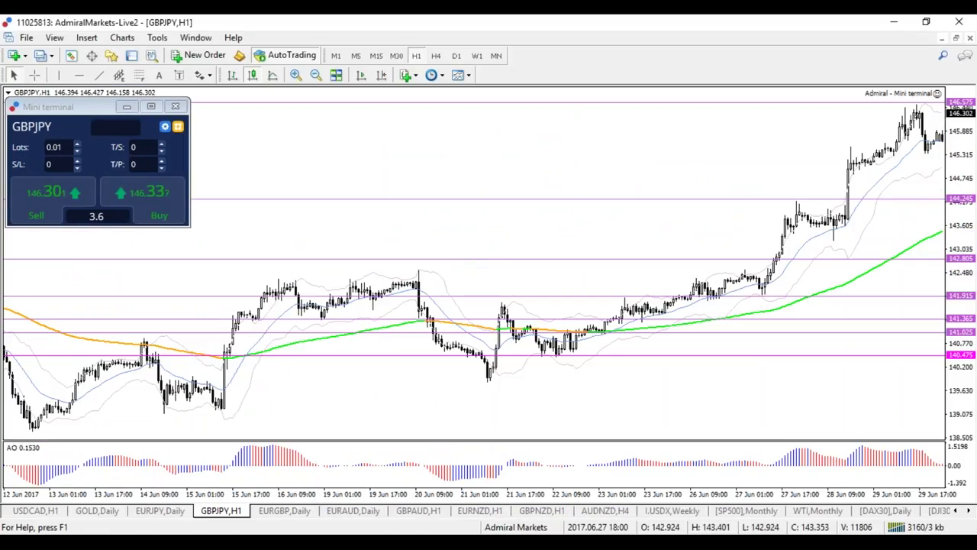
Enable the crosshair and hand-write blue wave labels 0 through 6 along the GBPJPY rally
{"action": "scroll", "coordinate": [391, 364], "scroll_direction": "down", "scroll_amount": 5}
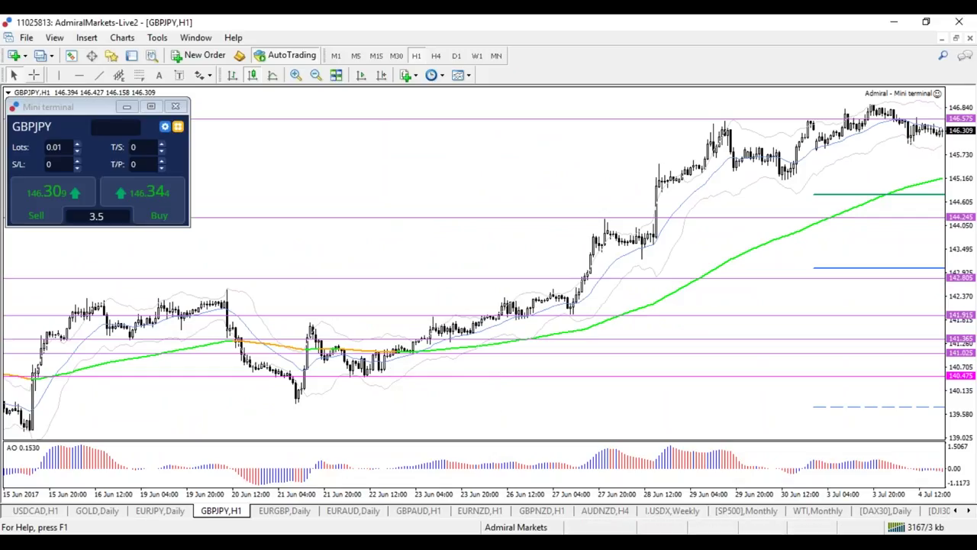
{"action": "left_click", "coordinate": [34, 75]}
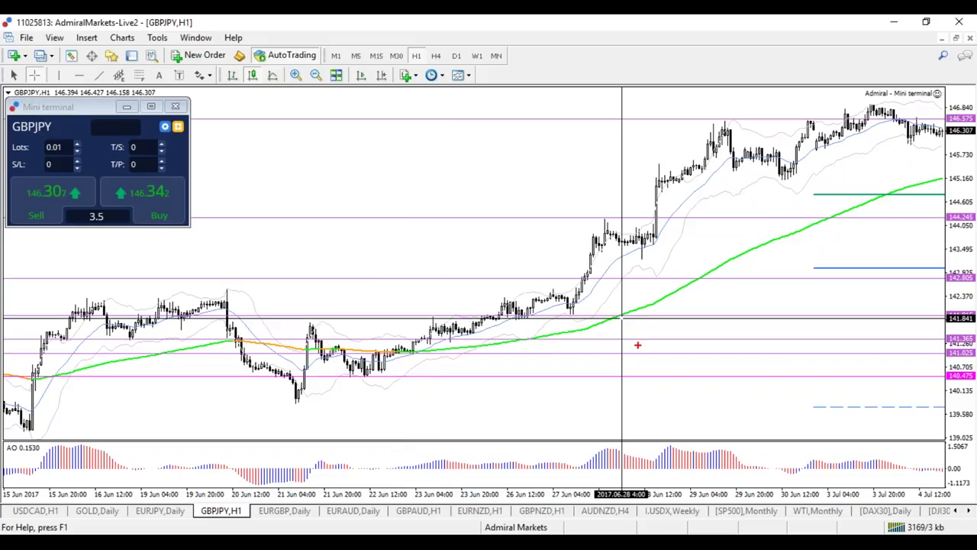
{"action": "mouse_move", "coordinate": [647, 278]}
{"action": "left_mouse_down"}
{"action": "mouse_move", "coordinate": [661, 282]}
{"action": "mouse_move", "coordinate": [654, 296]}
{"action": "left_mouse_up"}
{"action": "left_click_drag", "start_coordinate": [627, 370], "coordinate": [629, 370]}
{"action": "left_click_drag", "start_coordinate": [655, 348], "coordinate": [655, 366]}
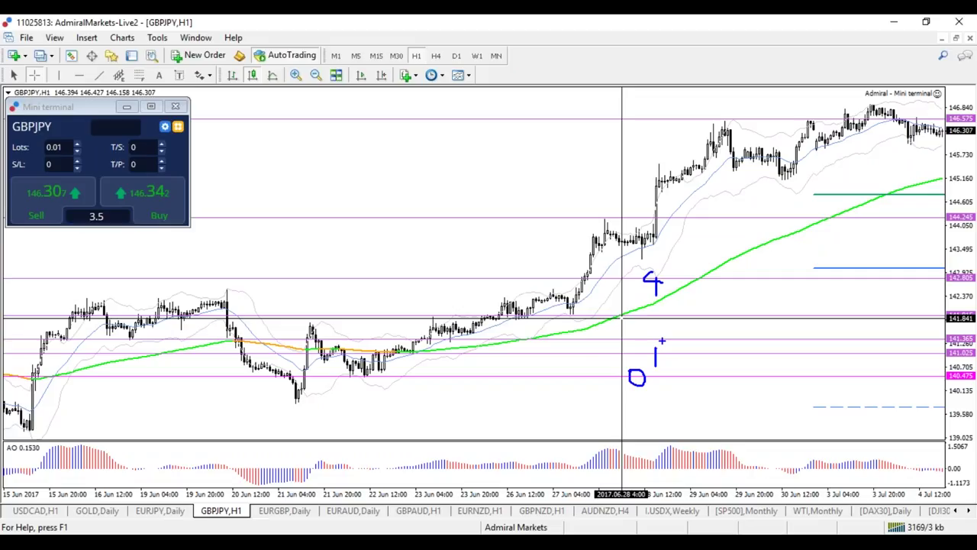
{"action": "mouse_move", "coordinate": [664, 337]}
{"action": "left_mouse_down"}
{"action": "mouse_move", "coordinate": [682, 342]}
{"action": "mouse_move", "coordinate": [714, 323]}
{"action": "mouse_move", "coordinate": [700, 332]}
{"action": "left_mouse_up"}
{"action": "mouse_move", "coordinate": [732, 272]}
{"action": "left_mouse_down"}
{"action": "mouse_move", "coordinate": [730, 280]}
{"action": "mouse_move", "coordinate": [772, 287]}
{"action": "left_mouse_up"}
{"action": "left_click_drag", "start_coordinate": [764, 280], "coordinate": [764, 300]}
{"action": "mouse_move", "coordinate": [766, 211]}
{"action": "left_mouse_down"}
{"action": "mouse_move", "coordinate": [788, 230]}
{"action": "mouse_move", "coordinate": [774, 242]}
{"action": "mouse_move", "coordinate": [766, 222]}
{"action": "left_mouse_up"}
{"action": "left_click_drag", "start_coordinate": [825, 99], "coordinate": [804, 138]}
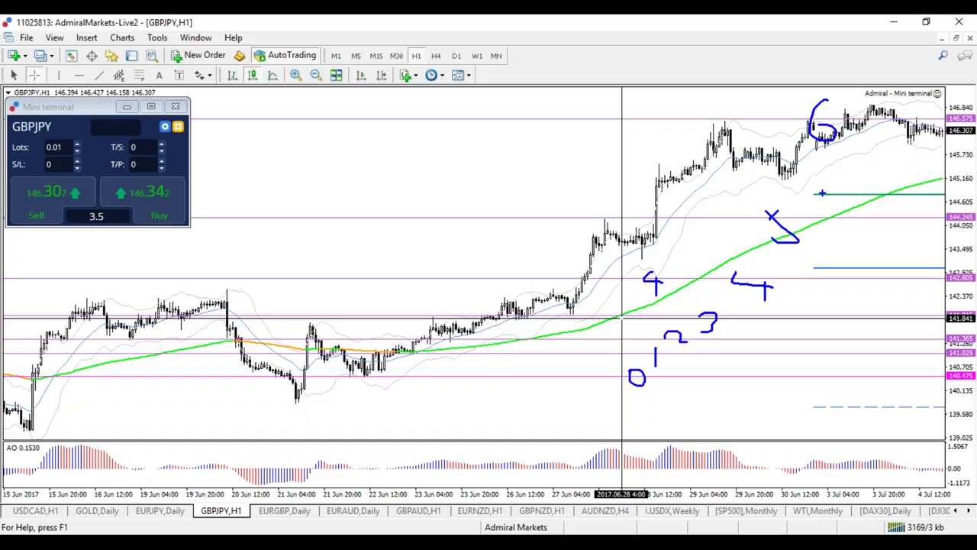
Erase the wave labels, loop the late-June rally legs in blue, and draw a red X at 22–23 Jun
{"action": "key", "text": "e"}
{"action": "mouse_move", "coordinate": [605, 219]}
{"action": "left_mouse_down"}
{"action": "mouse_move", "coordinate": [563, 316]}
{"action": "mouse_move", "coordinate": [609, 222]}
{"action": "left_mouse_up"}
{"action": "mouse_move", "coordinate": [728, 113]}
{"action": "left_mouse_down"}
{"action": "mouse_move", "coordinate": [661, 166]}
{"action": "mouse_move", "coordinate": [641, 252]}
{"action": "mouse_move", "coordinate": [666, 252]}
{"action": "mouse_move", "coordinate": [724, 116]}
{"action": "left_mouse_up"}
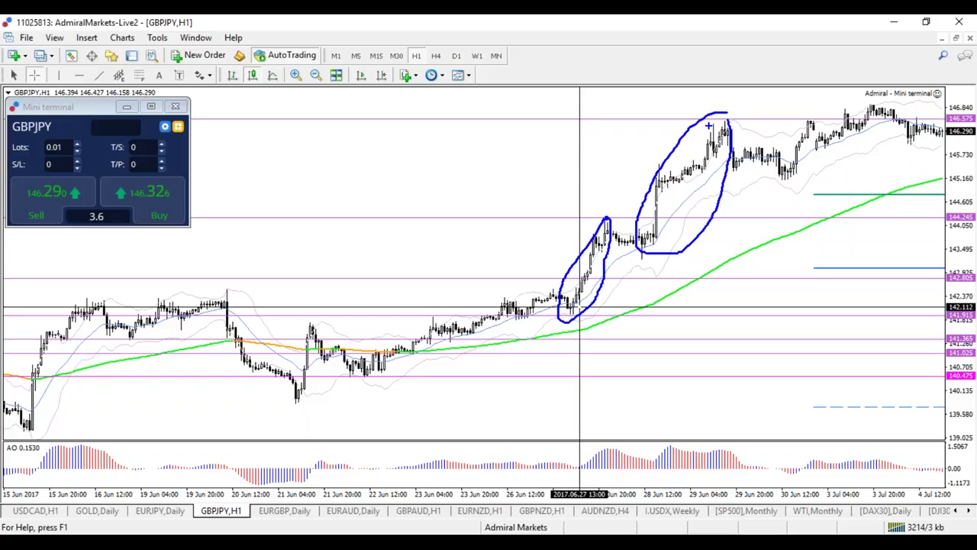
{"action": "left_click_drag", "start_coordinate": [450, 326], "coordinate": [382, 354]}
{"action": "left_click_drag", "start_coordinate": [379, 334], "coordinate": [473, 376]}
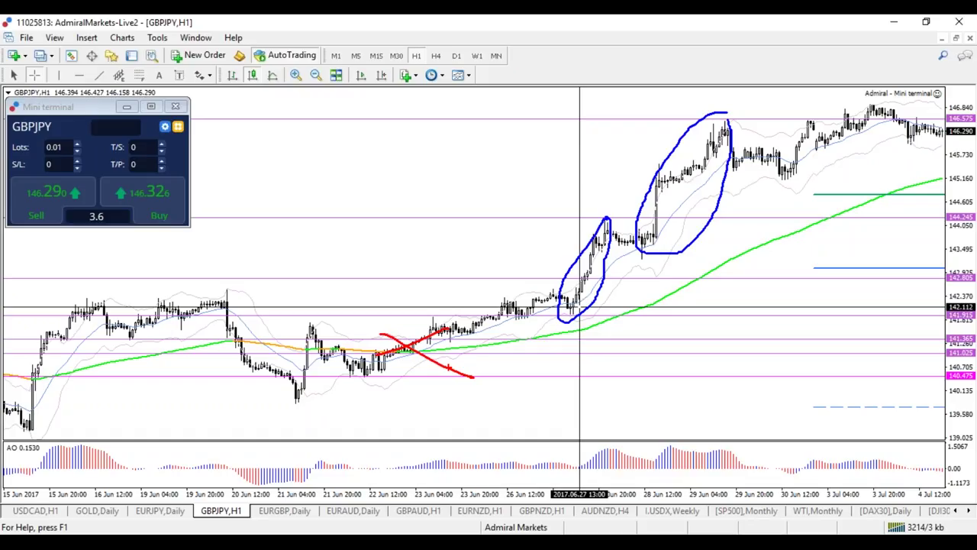
Circle the breakout candles and the 146.575 high, draw the resistance line, then clear the marks
{"action": "key", "text": "Escape"}
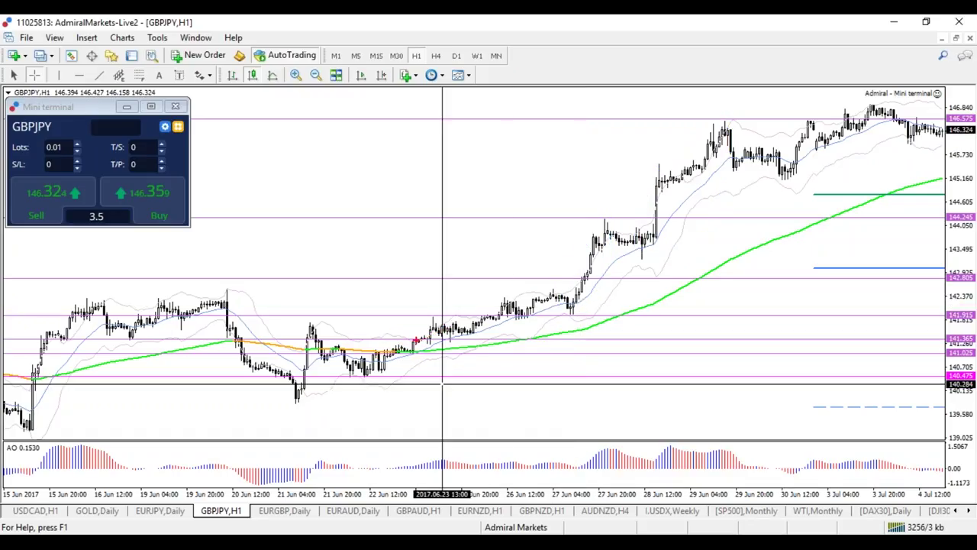
{"action": "left_click_drag", "start_coordinate": [428, 333], "coordinate": [426, 335]}
{"action": "mouse_move", "coordinate": [601, 267]}
{"action": "left_mouse_down"}
{"action": "mouse_move", "coordinate": [584, 266]}
{"action": "mouse_move", "coordinate": [600, 269]}
{"action": "left_mouse_up"}
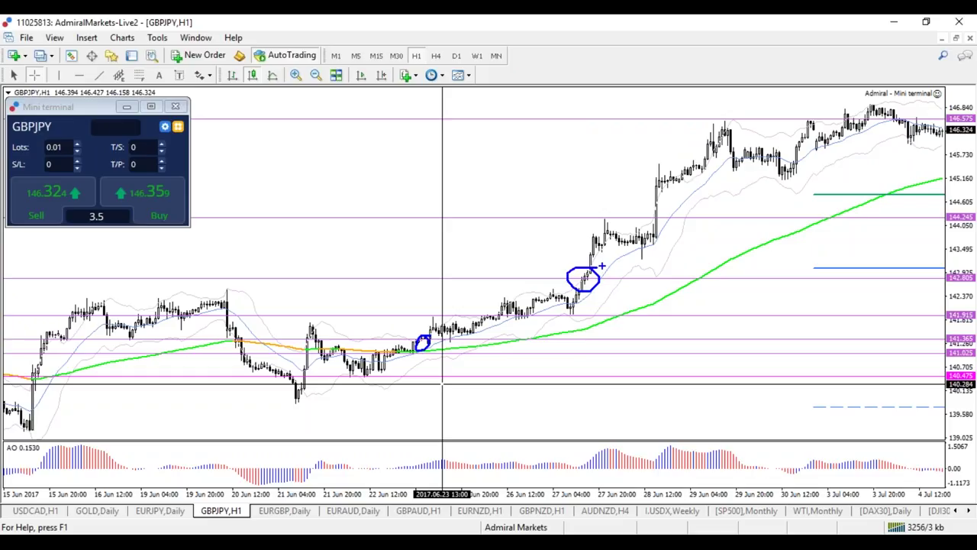
{"action": "mouse_move", "coordinate": [659, 113]}
{"action": "left_mouse_down"}
{"action": "mouse_move", "coordinate": [680, 107]}
{"action": "mouse_move", "coordinate": [658, 109]}
{"action": "left_mouse_up"}
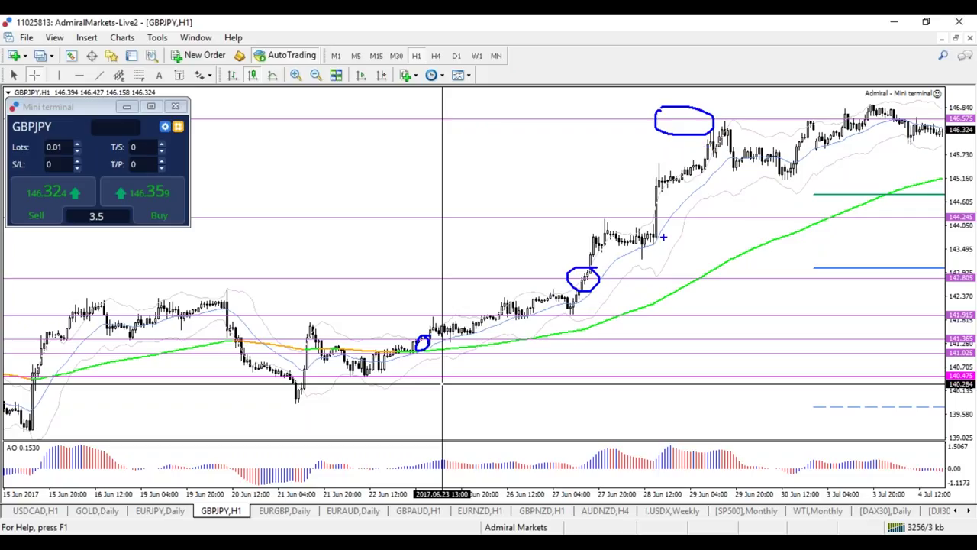
{"action": "mouse_move", "coordinate": [722, 114]}
{"action": "left_mouse_down"}
{"action": "mouse_move", "coordinate": [741, 133]}
{"action": "mouse_move", "coordinate": [731, 124]}
{"action": "left_mouse_up"}
{"action": "left_click_drag", "start_coordinate": [647, 116], "coordinate": [846, 119]}
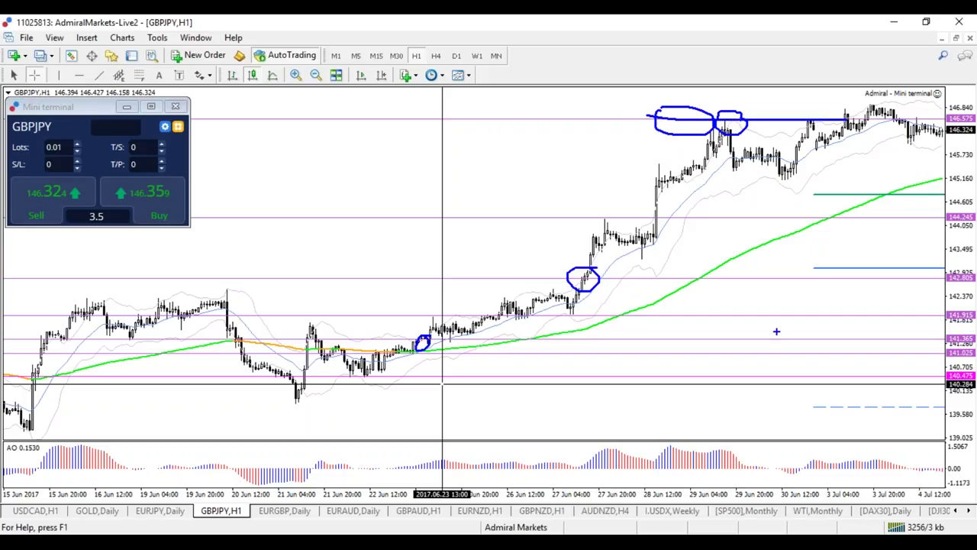
{"action": "left_click_drag", "start_coordinate": [664, 130], "coordinate": [400, 350]}
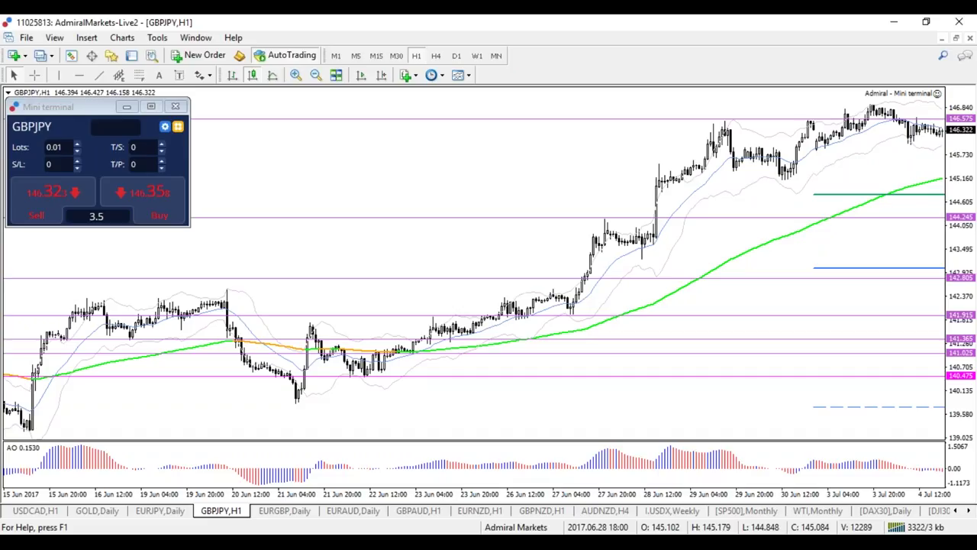
Add a 32-point MediumOrchid Arial text label containing the presenter's e-mail address to the chart
{"action": "left_click", "coordinate": [159, 74]}
{"action": "left_click", "coordinate": [248, 162]}
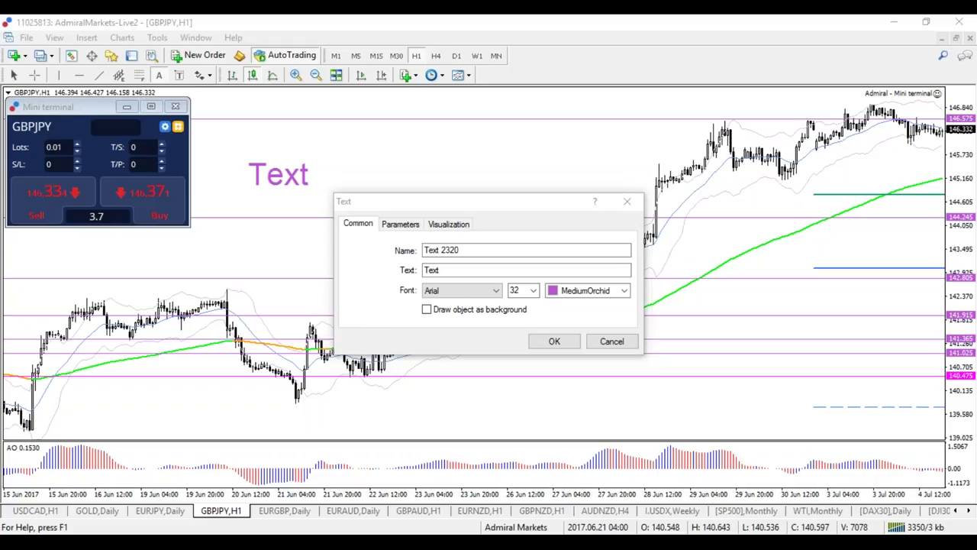
{"action": "type", "text": "Chris_svorcik"}
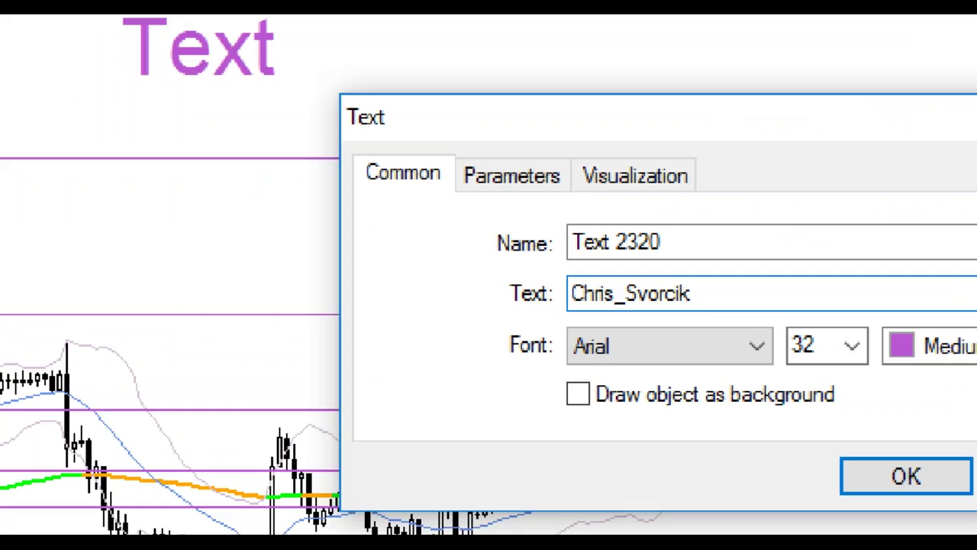
{"action": "type", "text": "(at)hotmail.c"}
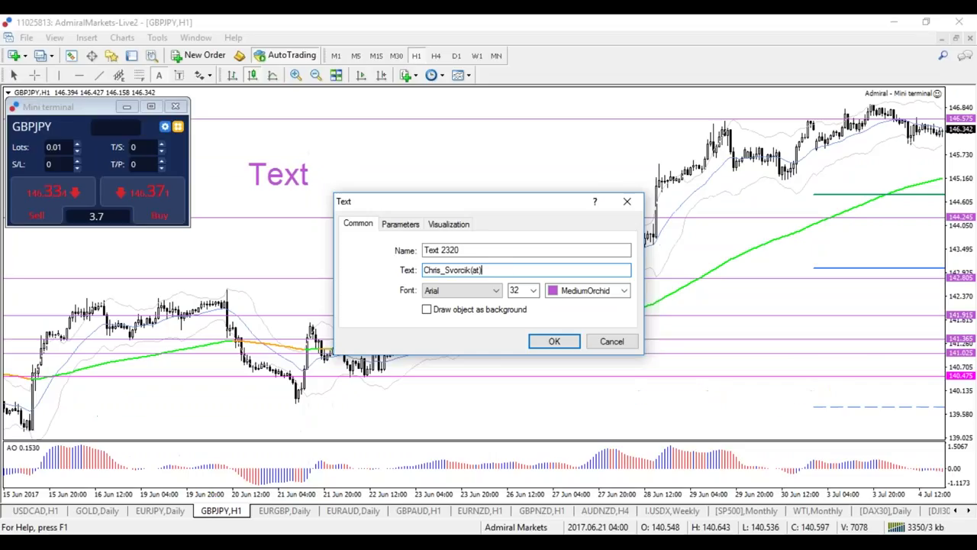
{"action": "type", "text": "om"}
{"action": "key", "text": "ctrl+a"}
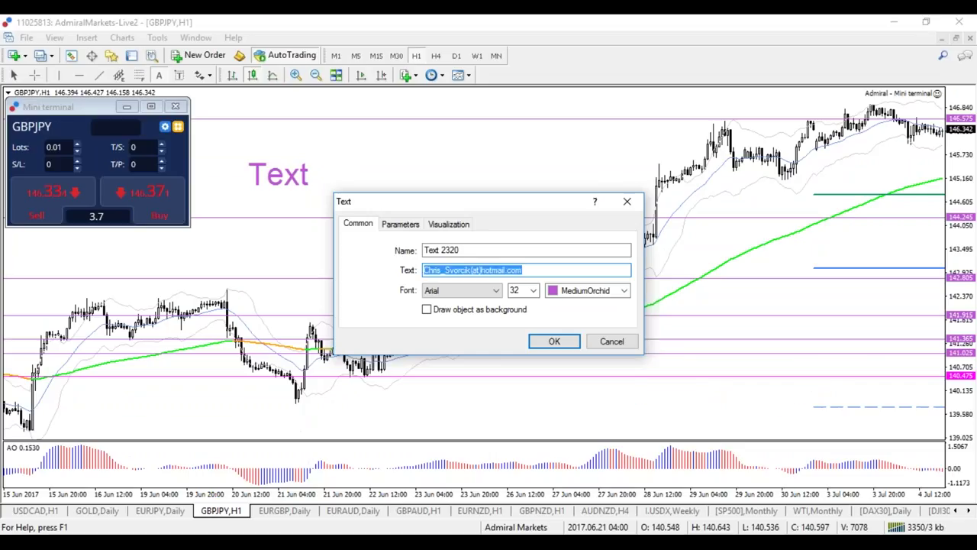
{"action": "left_click", "coordinate": [522, 270]}
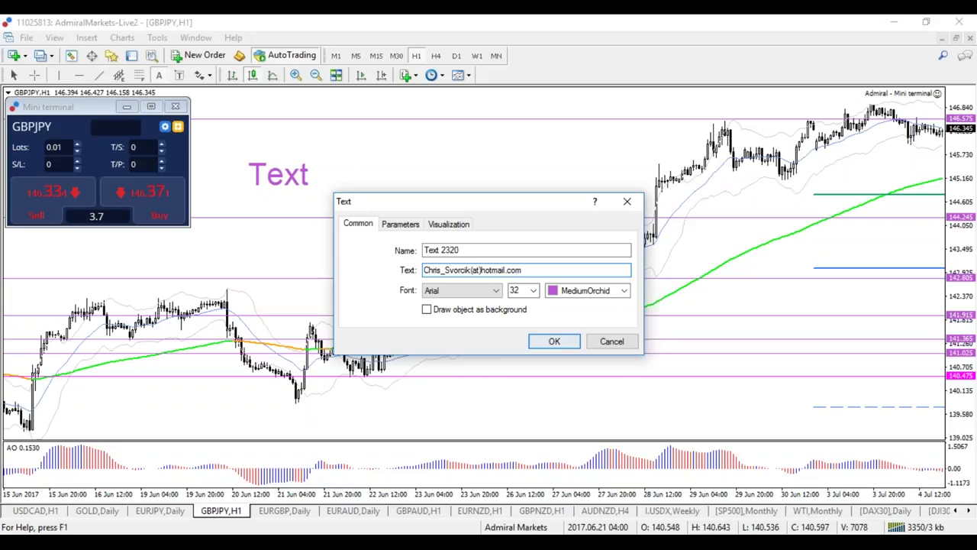
{"action": "key", "text": "Return"}
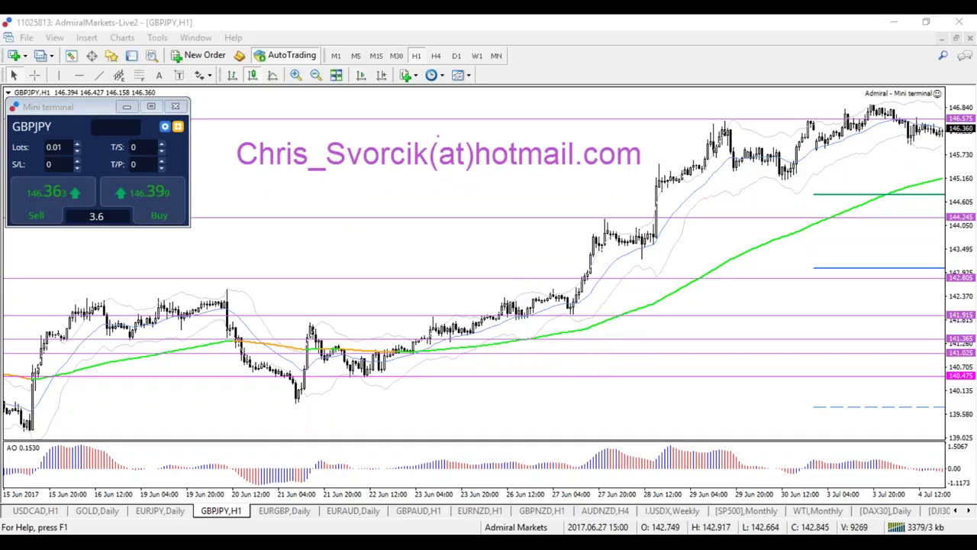
Circle the 26–27 Jun consolidation, mark its top with a red line, then erase the marks
{"action": "mouse_move", "coordinate": [555, 308]}
{"action": "left_mouse_down"}
{"action": "mouse_move", "coordinate": [572, 306]}
{"action": "mouse_move", "coordinate": [557, 296]}
{"action": "mouse_move", "coordinate": [550, 315]}
{"action": "mouse_move", "coordinate": [581, 307]}
{"action": "left_mouse_up"}
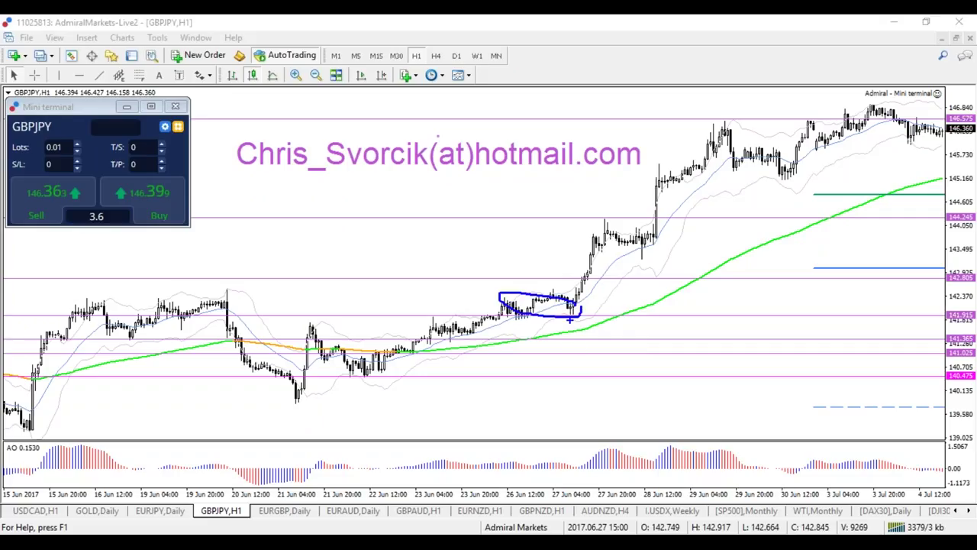
{"action": "left_click_drag", "start_coordinate": [490, 282], "coordinate": [622, 308]}
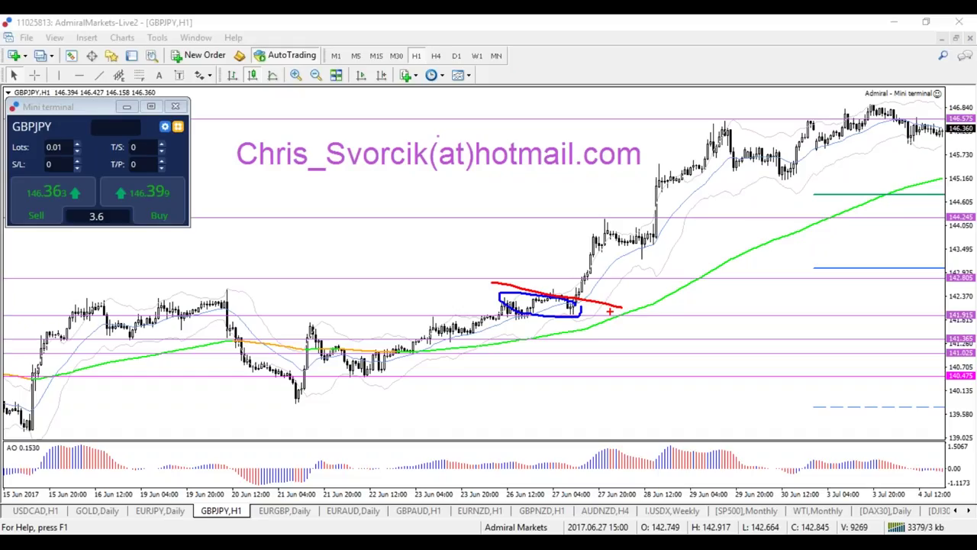
{"action": "left_click_drag", "start_coordinate": [599, 216], "coordinate": [618, 216]}
{"action": "mouse_move", "coordinate": [594, 279]}
{"action": "left_mouse_down"}
{"action": "mouse_move", "coordinate": [581, 284]}
{"action": "mouse_move", "coordinate": [595, 279]}
{"action": "left_mouse_up"}
{"action": "key", "text": "Escape"}
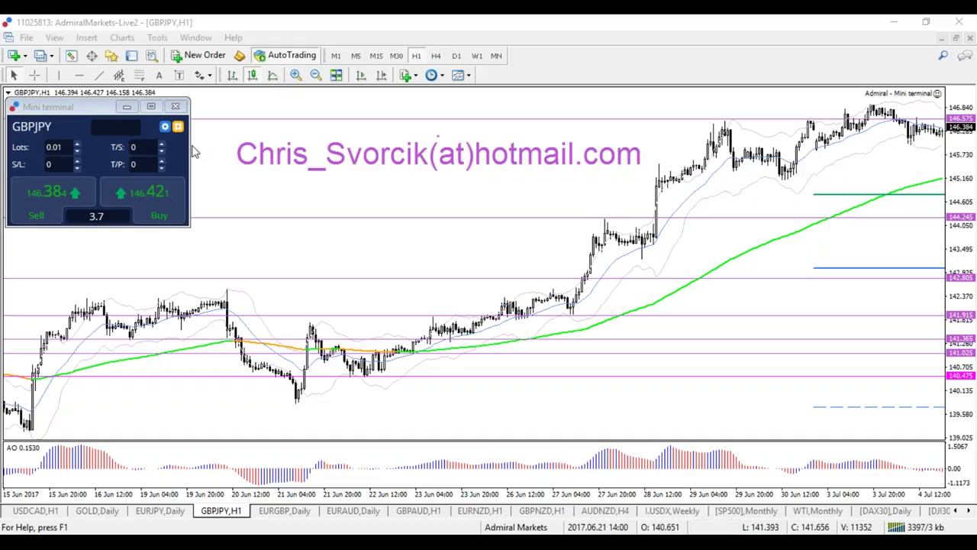
Outline the flag and levels above the 28 Jun breakout, erase them, and switch to GOLD Daily
{"action": "left_click", "coordinate": [34, 75]}
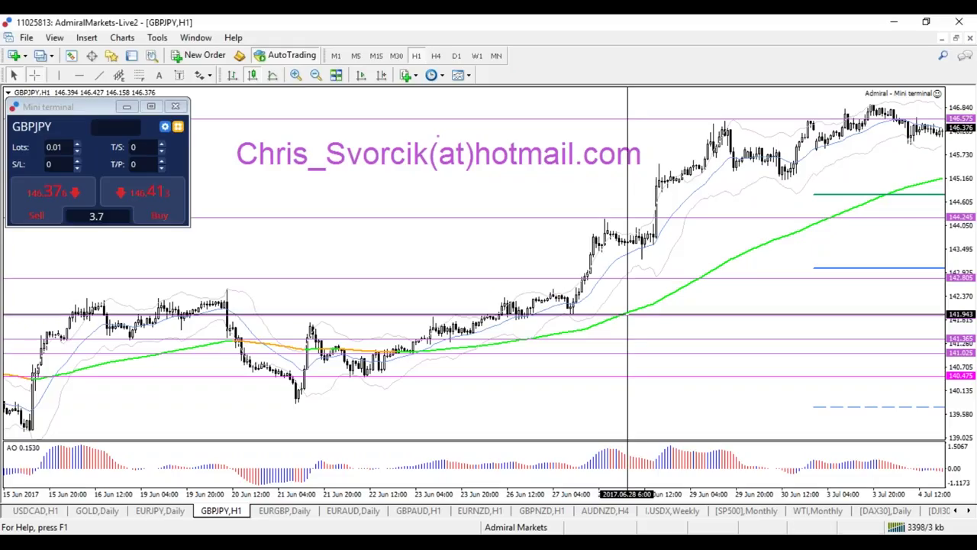
{"action": "mouse_move", "coordinate": [597, 219]}
{"action": "left_mouse_down"}
{"action": "mouse_move", "coordinate": [676, 239]}
{"action": "mouse_move", "coordinate": [658, 255]}
{"action": "left_mouse_up"}
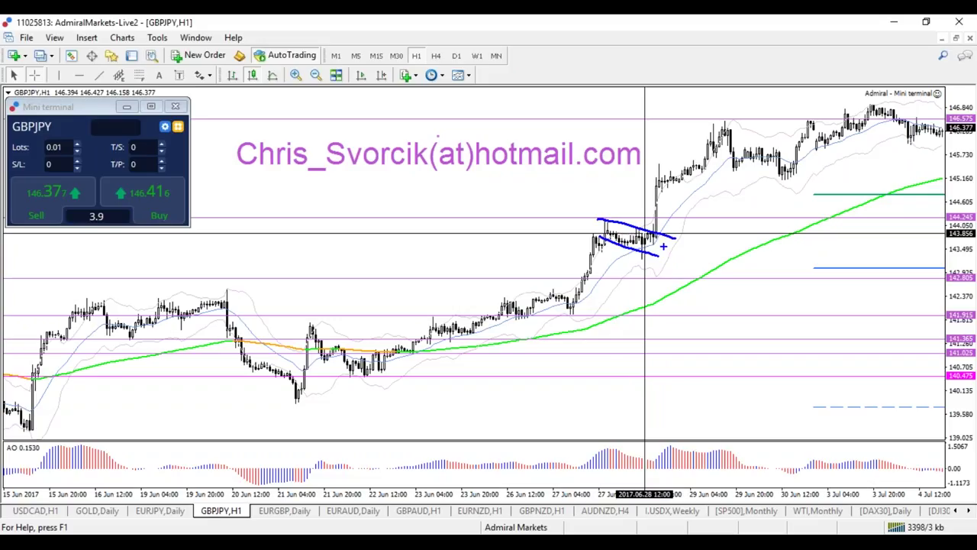
{"action": "left_click_drag", "start_coordinate": [638, 181], "coordinate": [712, 181]}
{"action": "left_click_drag", "start_coordinate": [687, 117], "coordinate": [775, 120]}
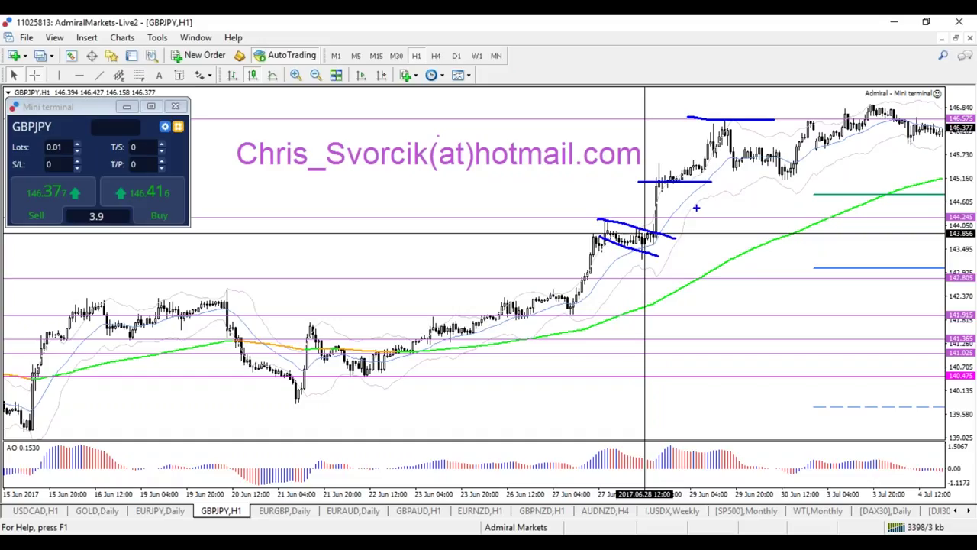
{"action": "key", "text": "Escape"}
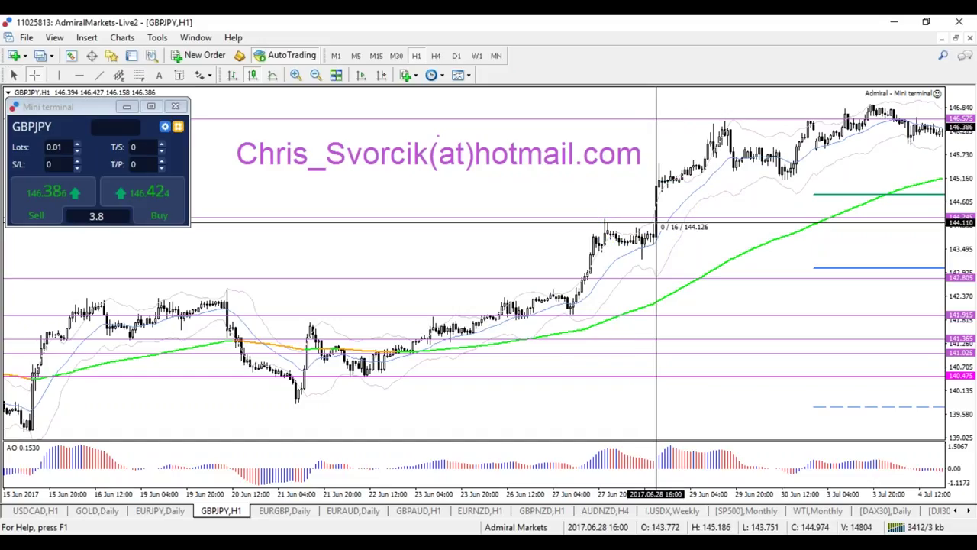
{"action": "key", "text": "Escape"}
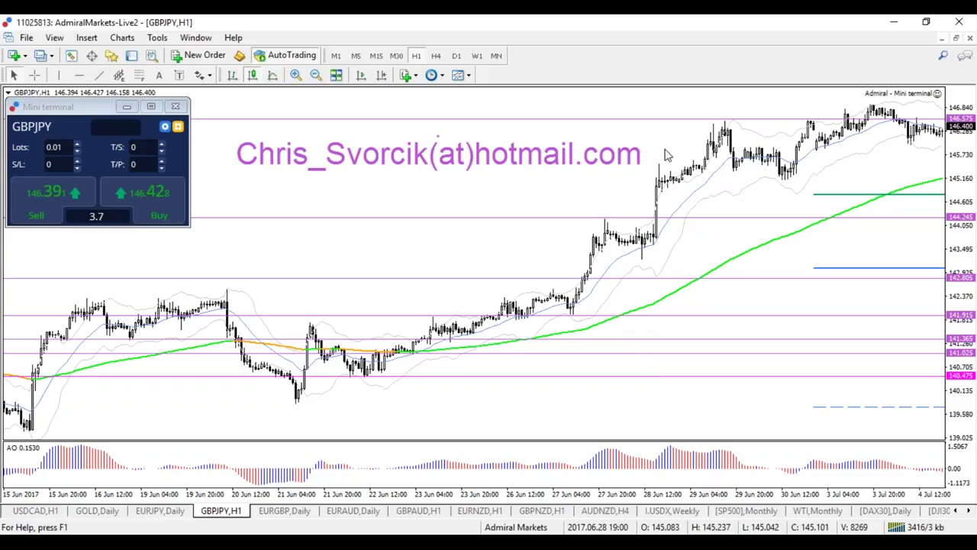
{"action": "key", "text": "ctrl+Tab"}
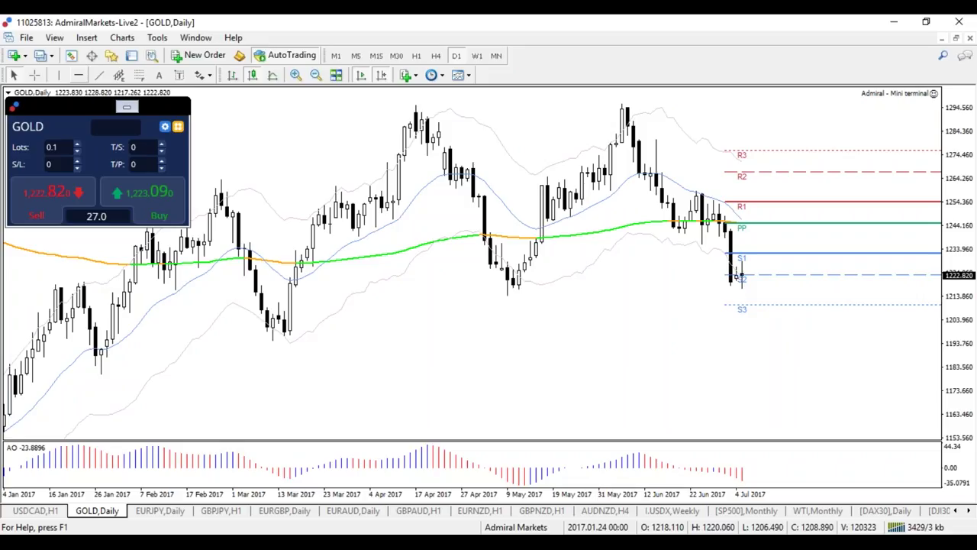
Mark the 1216 support on GOLD daily, then view GOLD on H4 scrolled back in time
{"action": "left_click", "coordinate": [519, 297]}
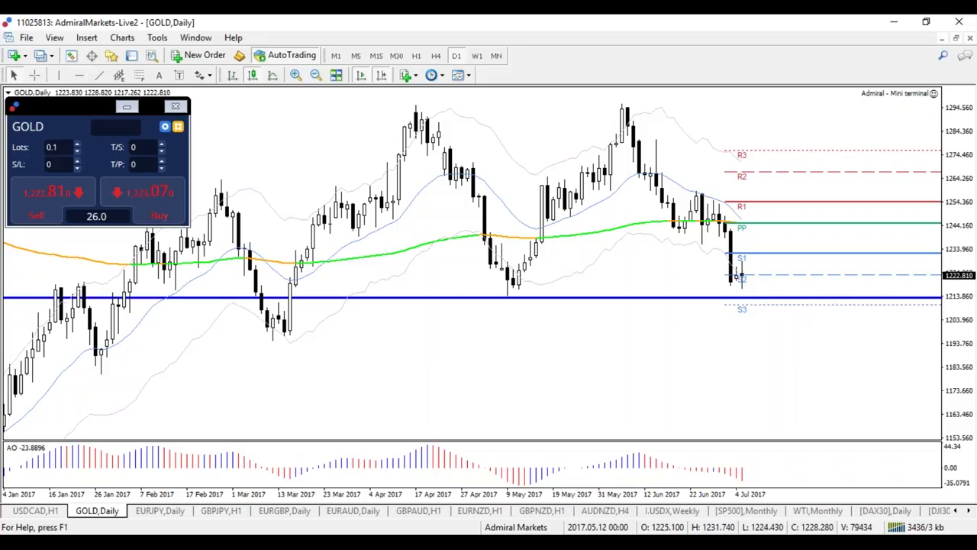
{"action": "key", "text": "plus"}
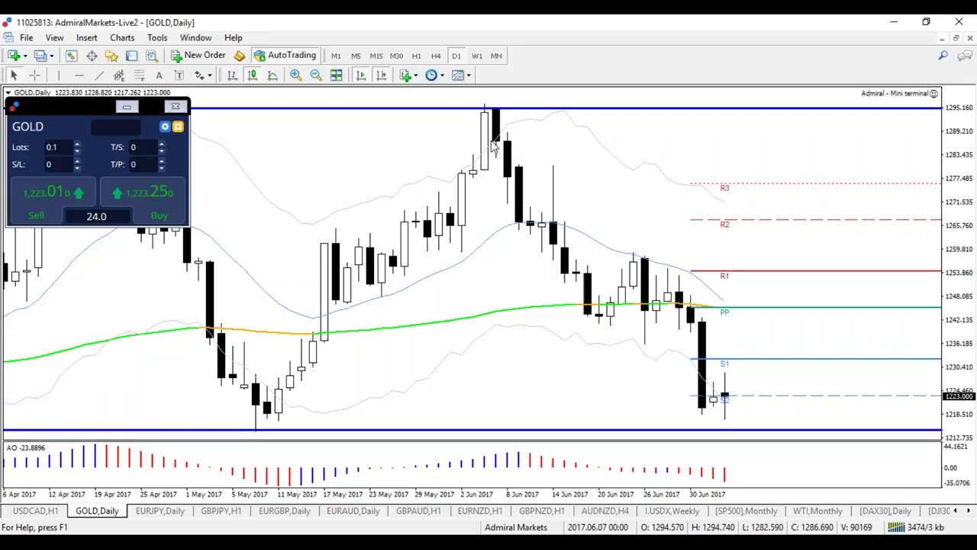
{"action": "left_click", "coordinate": [435, 55]}
{"action": "scroll", "coordinate": [514, 208], "scroll_direction": "up", "scroll_amount": 5}
{"action": "scroll", "coordinate": [507, 209], "scroll_direction": "up", "scroll_amount": 3}
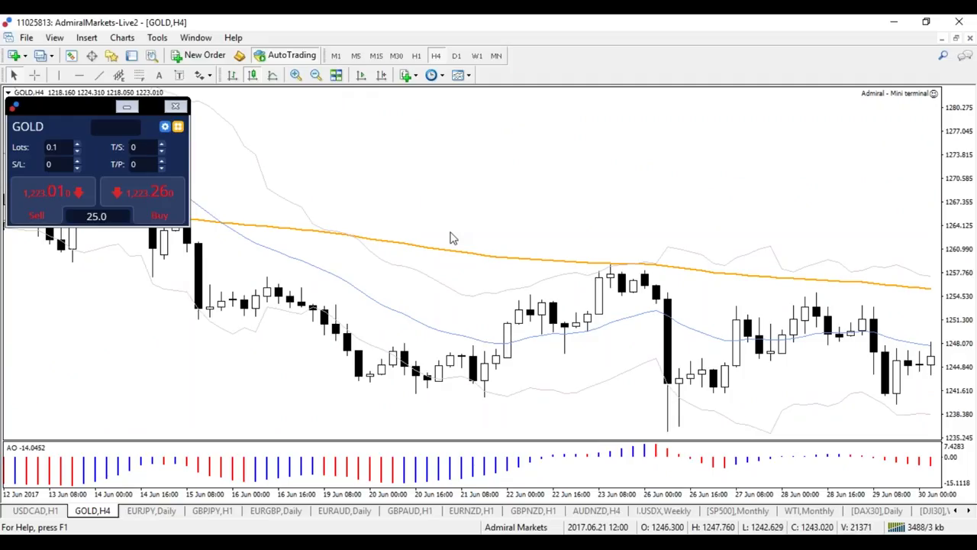
Scroll back through GOLD daily history, then jump to the latest bars with chart shift
{"action": "scroll", "coordinate": [539, 238], "scroll_direction": "up", "scroll_amount": 5}
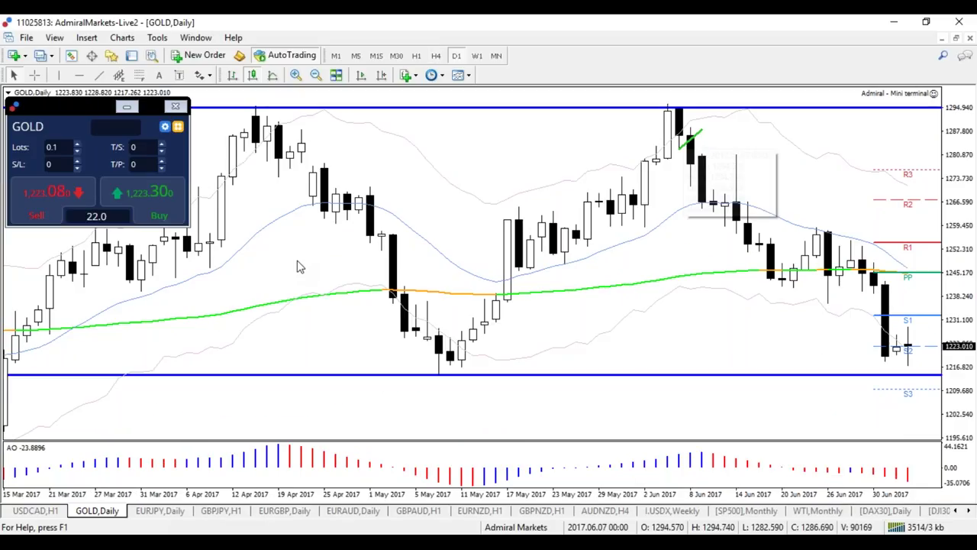
{"action": "left_click_drag", "start_coordinate": [153, 330], "coordinate": [471, 339]}
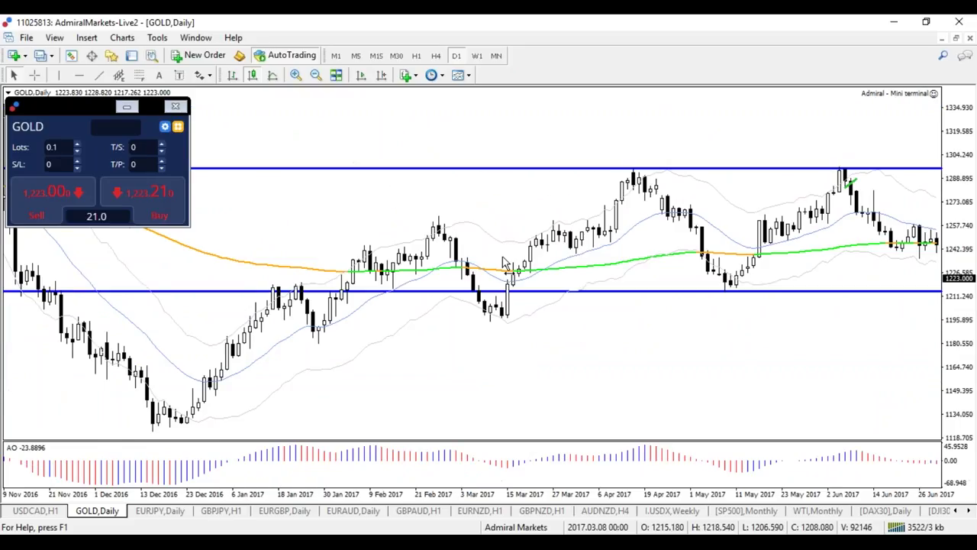
{"action": "left_click", "coordinate": [381, 75]}
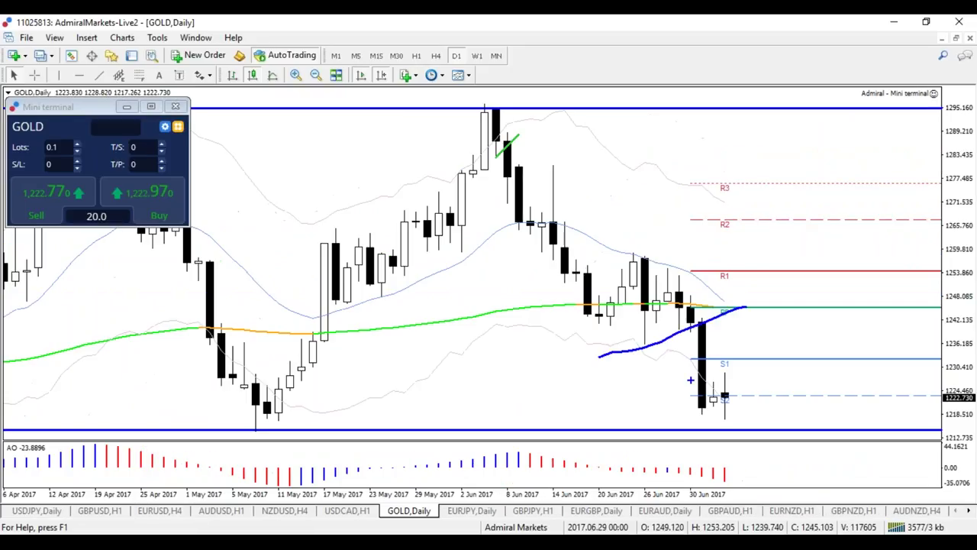
Circle the last GOLD candles near S1 and S2, then switch GOLD to H4
{"action": "mouse_move", "coordinate": [725, 335]}
{"action": "left_mouse_down"}
{"action": "mouse_move", "coordinate": [664, 371]}
{"action": "mouse_move", "coordinate": [718, 404]}
{"action": "mouse_move", "coordinate": [724, 312]}
{"action": "left_mouse_up"}
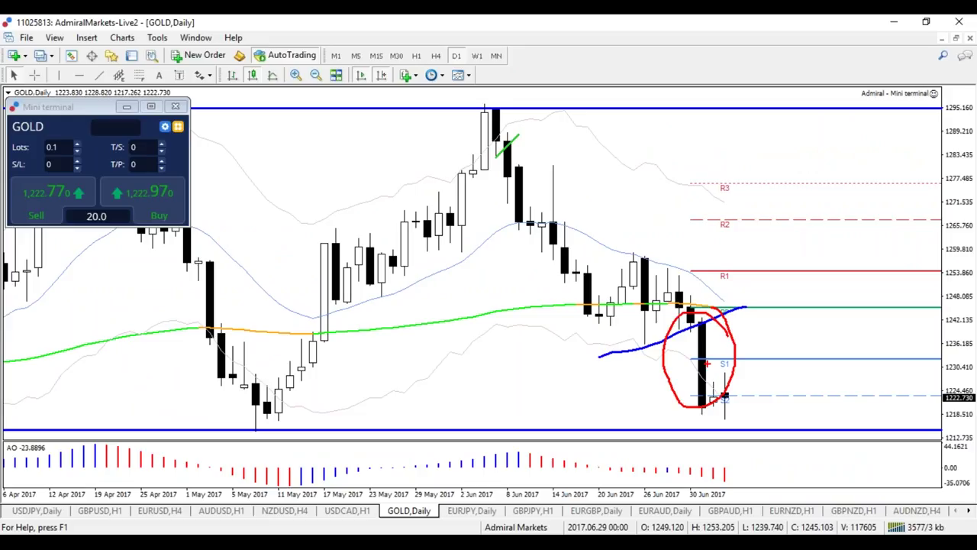
{"action": "key", "text": "Escape"}
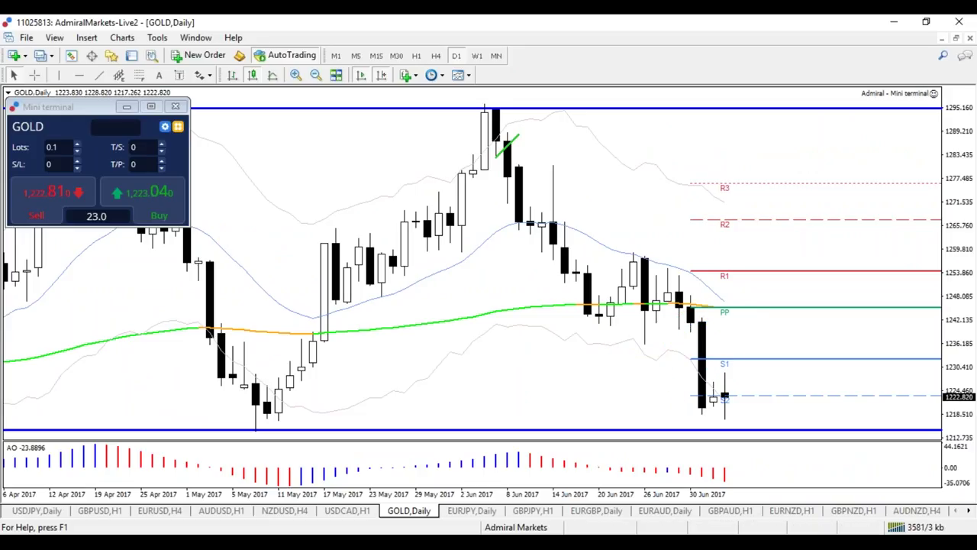
{"action": "key", "text": "h"}
{"action": "key", "text": "4"}
{"action": "key", "text": "Return"}
Sketch a rally to S1 and a downward arrow on GOLD H4, erase them, then show USDJPY daily
{"action": "left_click_drag", "start_coordinate": [717, 315], "coordinate": [791, 315]}
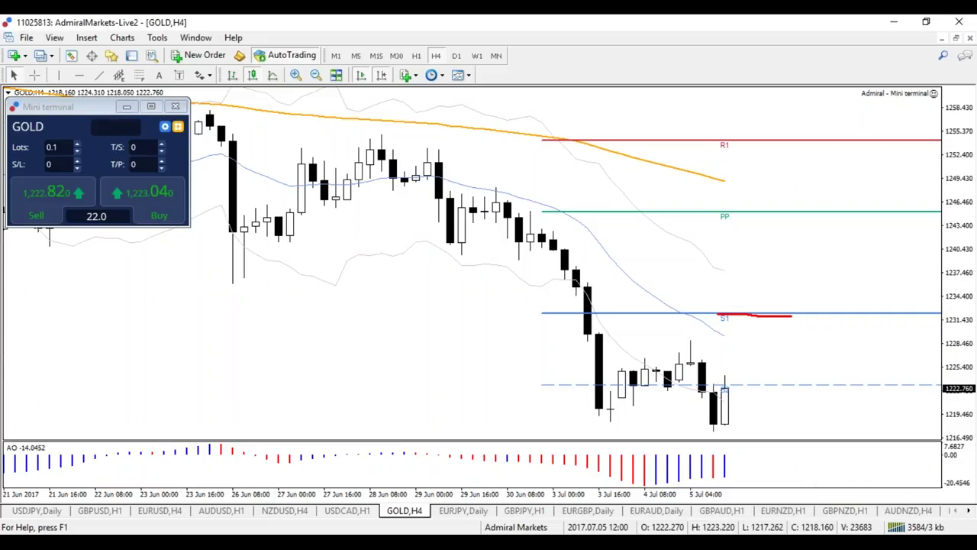
{"action": "key", "text": "minus"}
{"action": "mouse_move", "coordinate": [742, 425]}
{"action": "left_mouse_down"}
{"action": "mouse_move", "coordinate": [771, 369]}
{"action": "mouse_move", "coordinate": [834, 374]}
{"action": "left_mouse_up"}
{"action": "left_click_drag", "start_coordinate": [756, 362], "coordinate": [815, 360]}
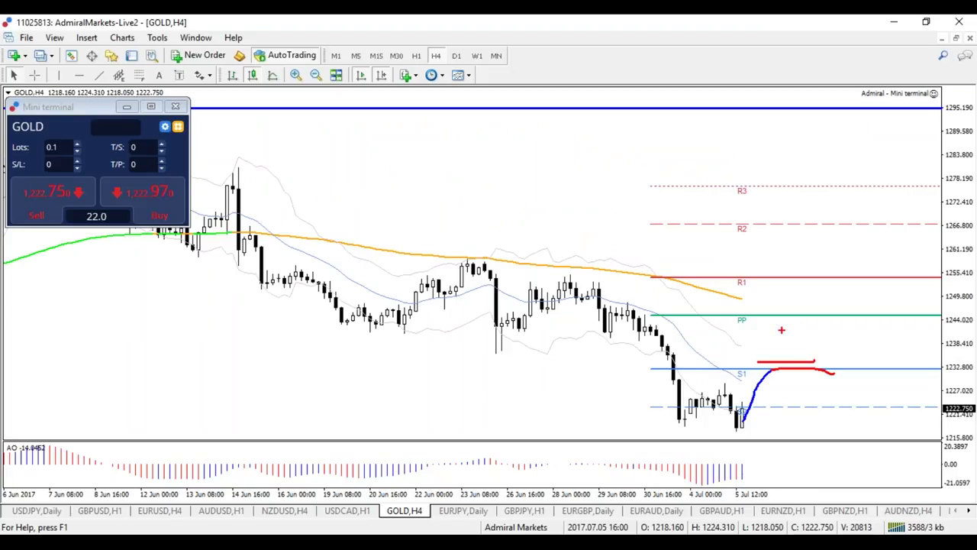
{"action": "mouse_move", "coordinate": [782, 330]}
{"action": "left_mouse_down"}
{"action": "mouse_move", "coordinate": [809, 383]}
{"action": "mouse_move", "coordinate": [815, 445]}
{"action": "mouse_move", "coordinate": [830, 441]}
{"action": "left_mouse_up"}
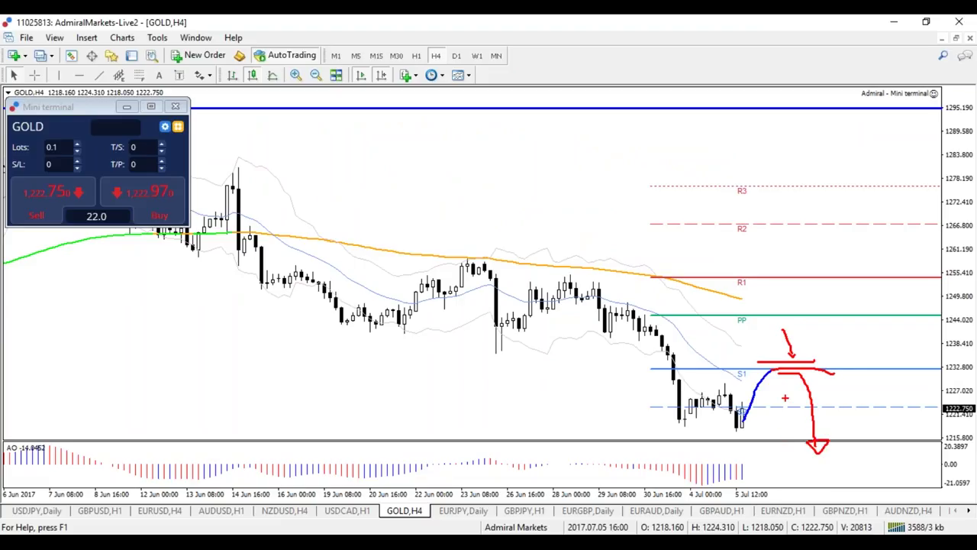
{"action": "key", "text": "Escape"}
{"action": "left_click", "coordinate": [57, 511]}
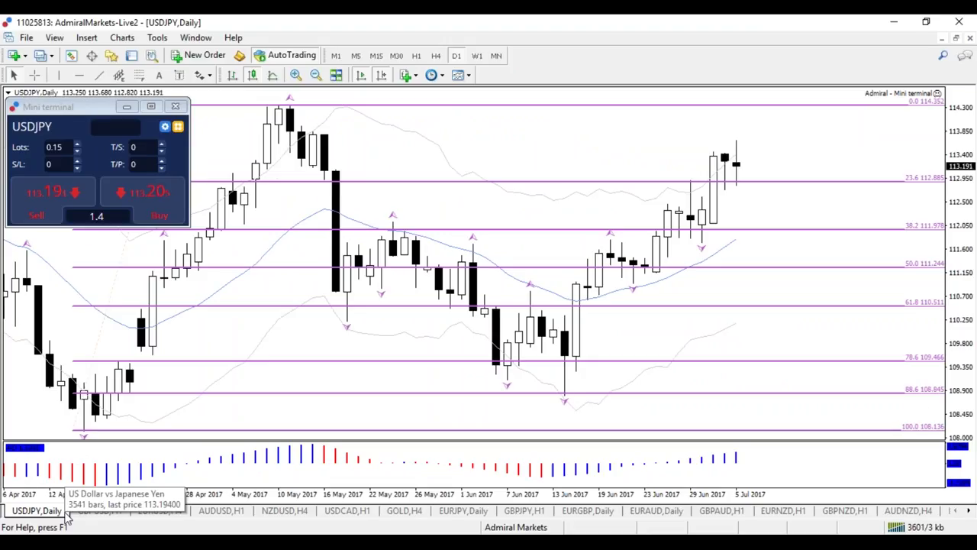
Flip through the GBPUSD H1 and EURUSD H4 charts, ending on EURAUD daily
{"action": "left_click", "coordinate": [121, 514]}
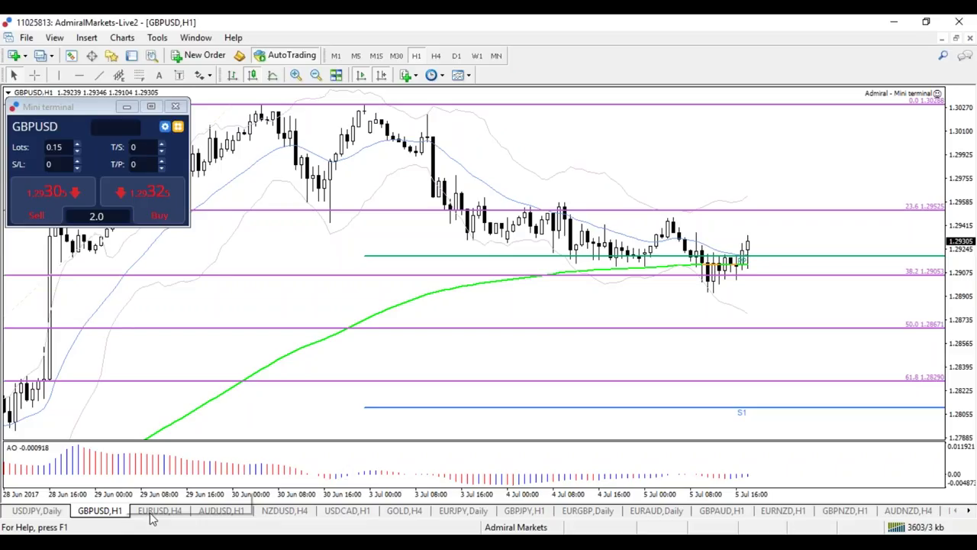
{"action": "left_click", "coordinate": [156, 510]}
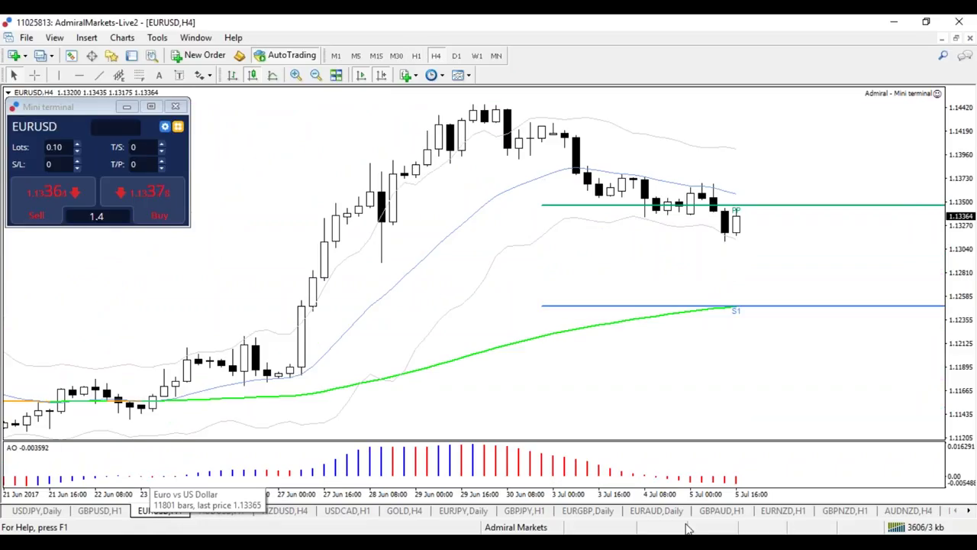
{"action": "left_click", "coordinate": [657, 511]}
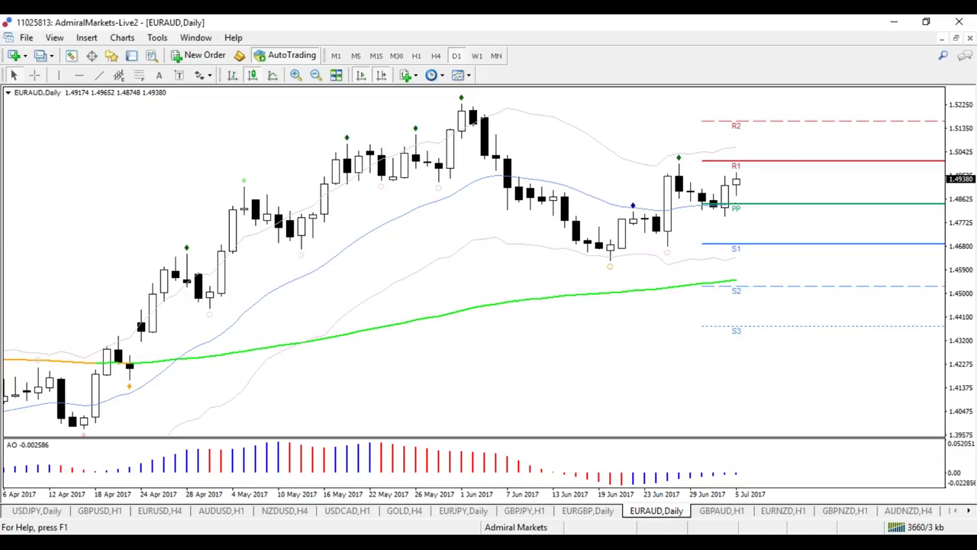
Open a new EURCAD chart from FX Minors on the daily timeframe, framed January–July 2017
{"action": "left_click", "coordinate": [15, 57]}
{"action": "mouse_move", "coordinate": [69, 196]}
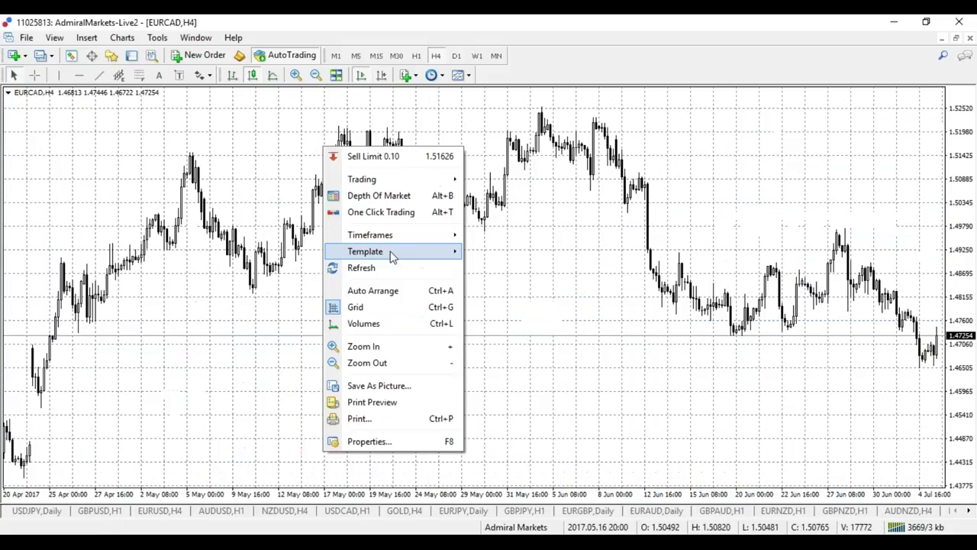
{"action": "left_click", "coordinate": [493, 285]}
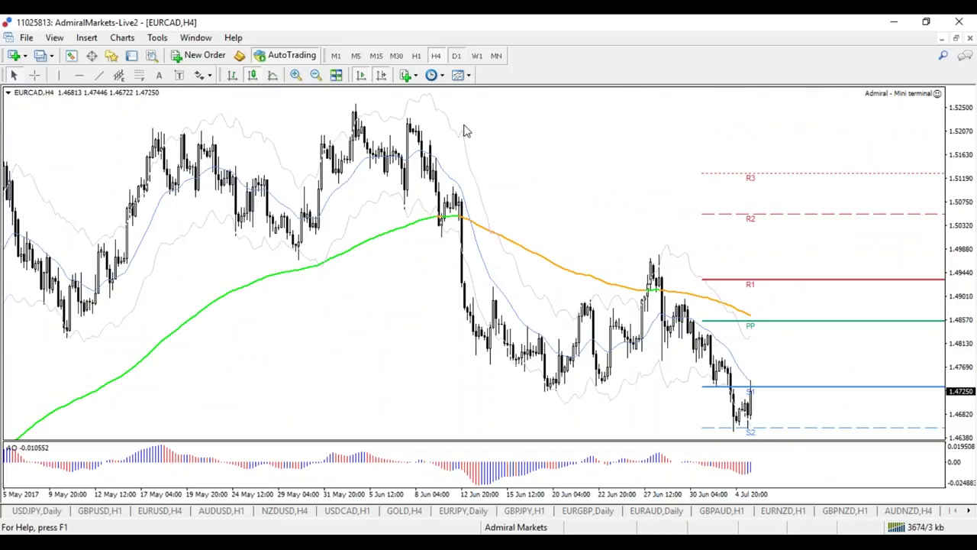
{"action": "key", "text": "Return"}
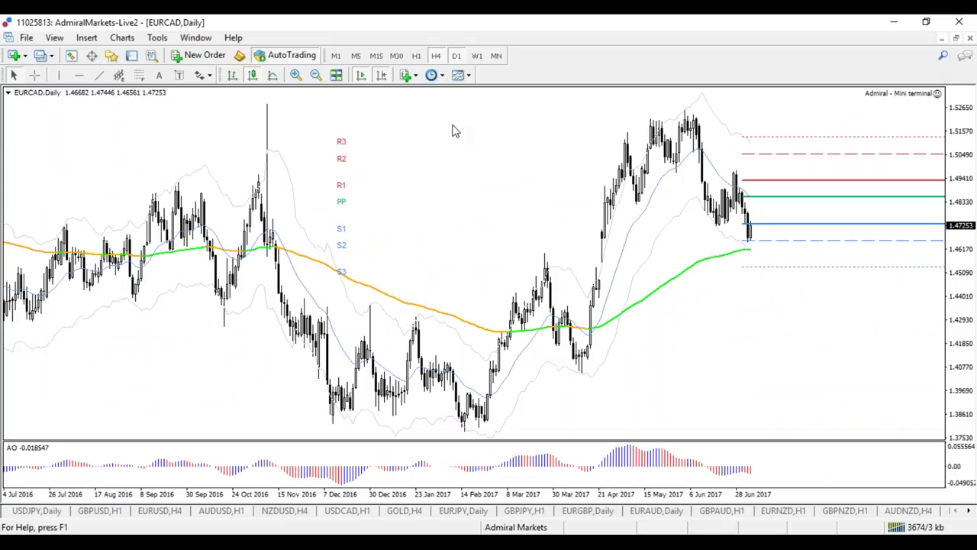
{"action": "key", "text": "plus"}
{"action": "key", "text": "plus"}
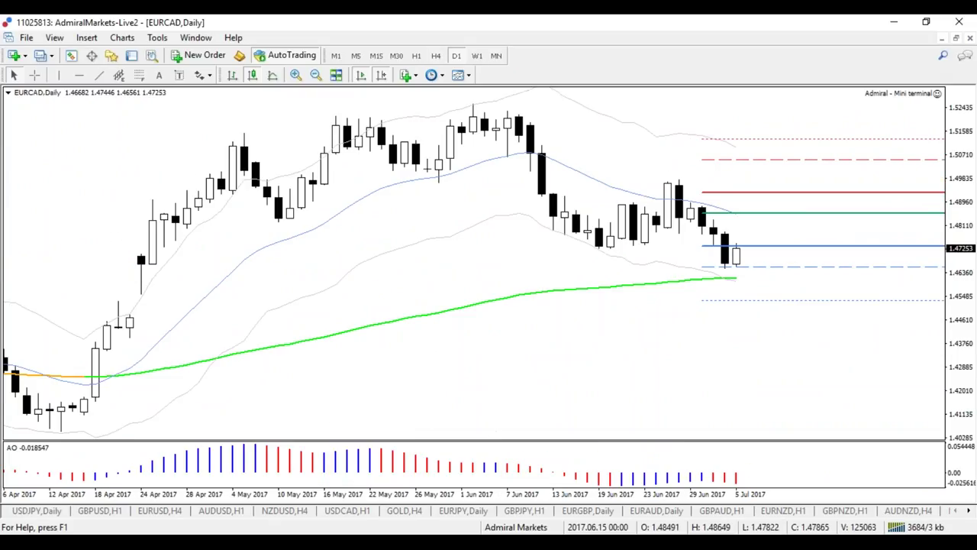
{"action": "key", "text": "minus"}
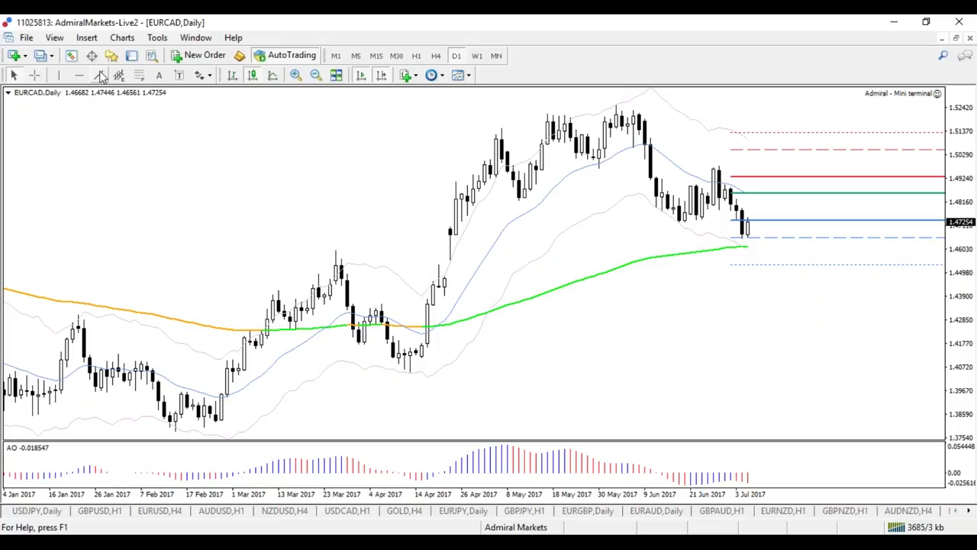
{"action": "left_click", "coordinate": [99, 74]}
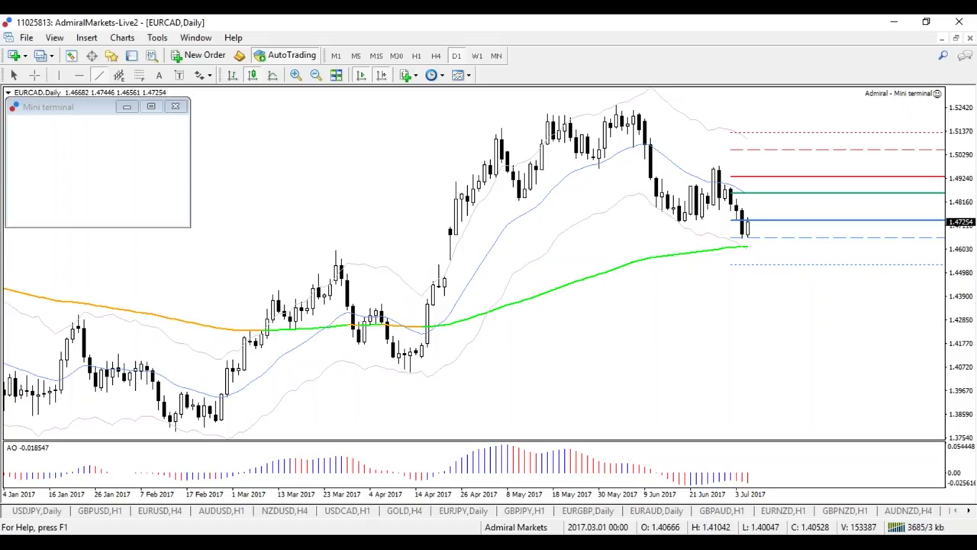
Draw a rising green trendline from the February 2017 EURCAD low, then check it at wider zooms
{"action": "left_click_drag", "start_coordinate": [192, 430], "coordinate": [890, 247]}
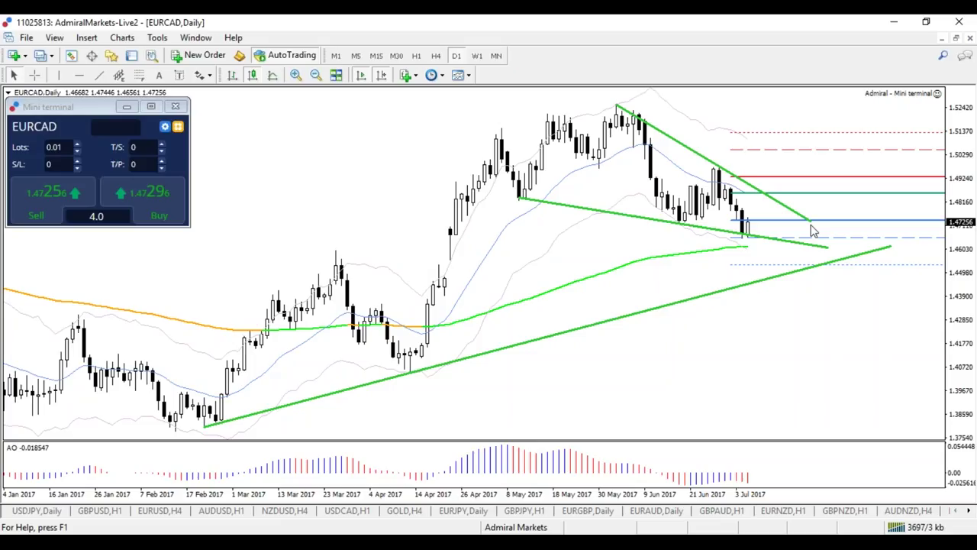
{"action": "key", "text": "minus"}
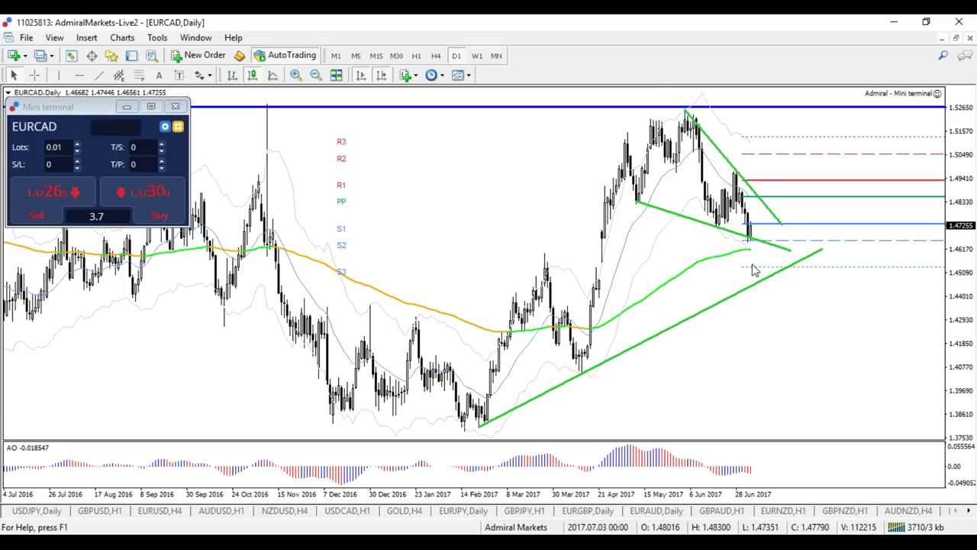
{"action": "key", "text": "plus"}
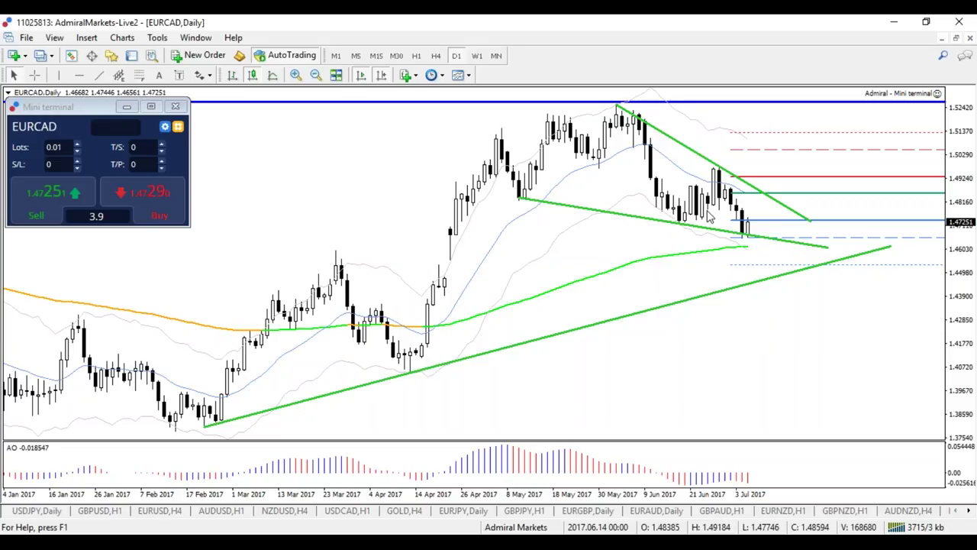
{"action": "key", "text": "minus"}
{"action": "key", "text": "minus"}
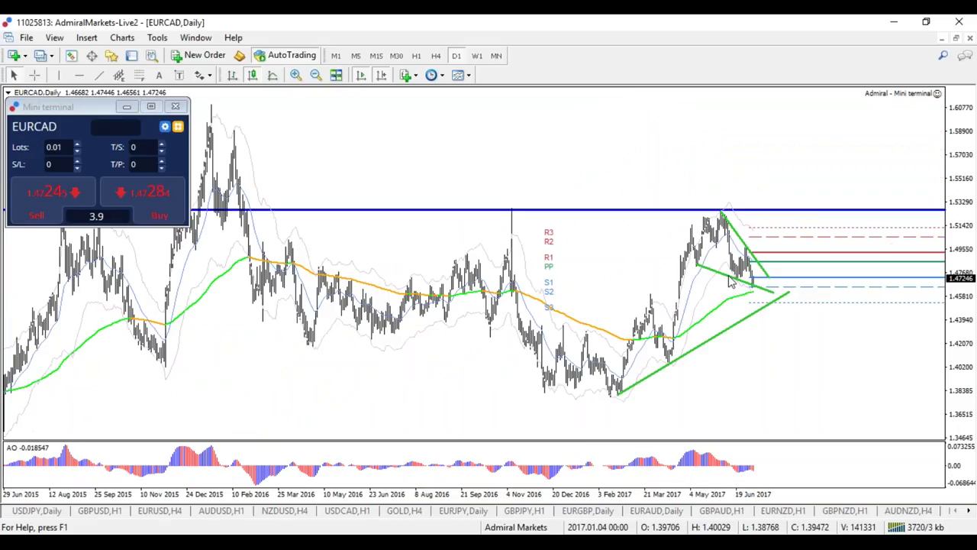
Zoom back in on the recent months of the EURCAD daily chart
{"action": "key", "text": "plus"}
{"action": "key", "text": "plus"}
{"action": "key", "text": "plus"}
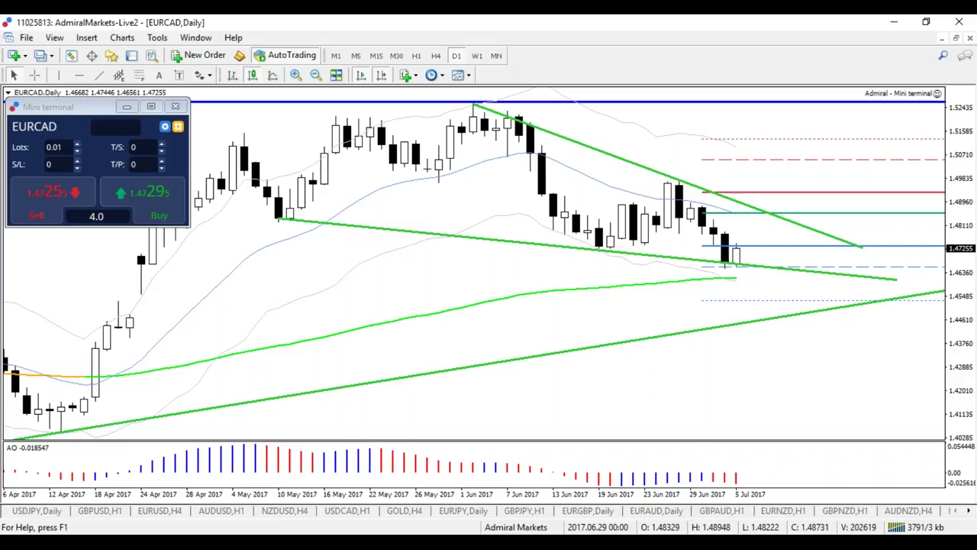
Sketch bounce-and-drop scenarios on EURCAD H4, return to daily, then switch to the GOLD chart
{"action": "key", "text": "plus"}
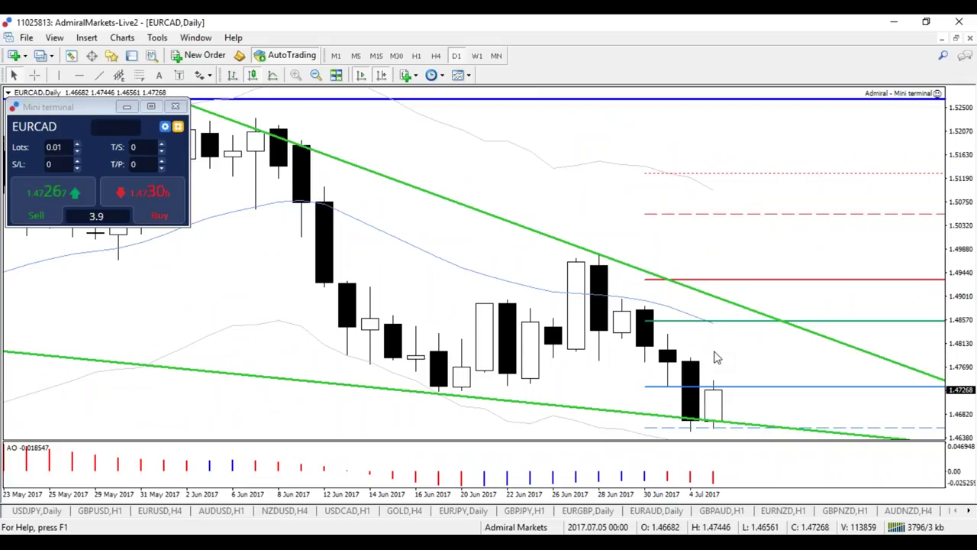
{"action": "left_click", "coordinate": [436, 56]}
{"action": "mouse_move", "coordinate": [751, 386]}
{"action": "left_mouse_down"}
{"action": "mouse_move", "coordinate": [776, 325]}
{"action": "mouse_move", "coordinate": [798, 391]}
{"action": "mouse_move", "coordinate": [878, 229]}
{"action": "mouse_move", "coordinate": [903, 252]}
{"action": "left_mouse_up"}
{"action": "left_click_drag", "start_coordinate": [805, 385], "coordinate": [818, 382]}
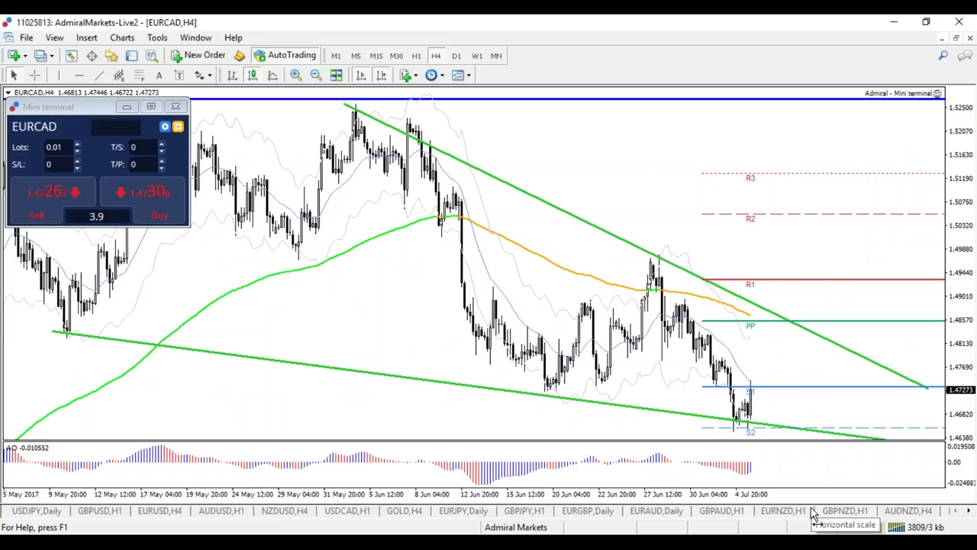
{"action": "left_click", "coordinate": [456, 55]}
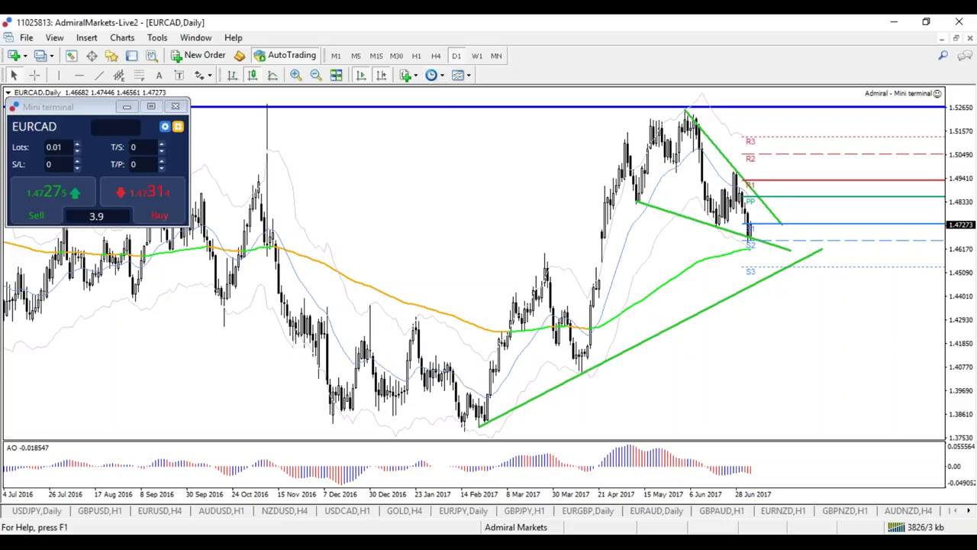
{"action": "key", "text": "ctrl+F6"}
Draw a Fibonacci retracement from 1052 to 1375 on GOLD weekly, then switch to GBPUSD H1
{"action": "left_click", "coordinate": [476, 55]}
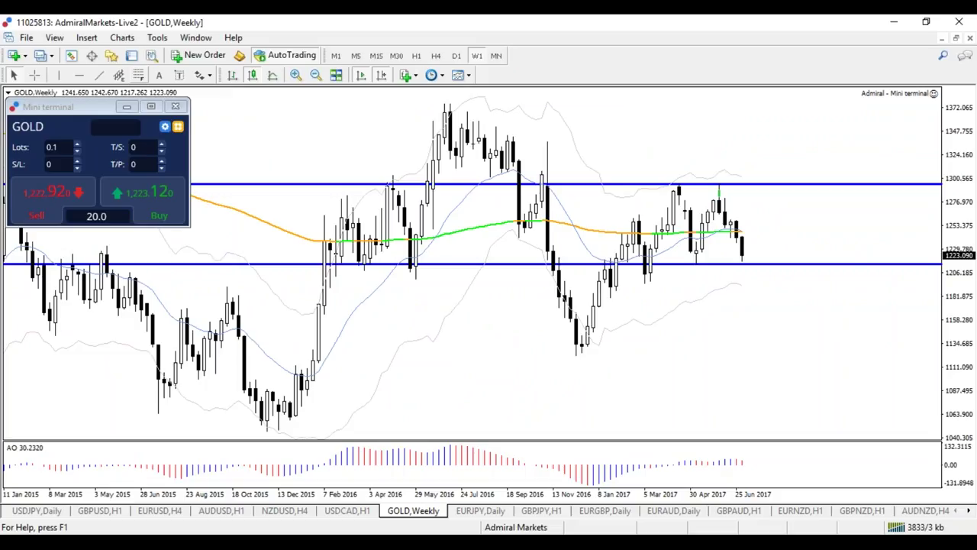
{"action": "left_click", "coordinate": [138, 75]}
{"action": "left_click_drag", "start_coordinate": [378, 137], "coordinate": [448, 114]}
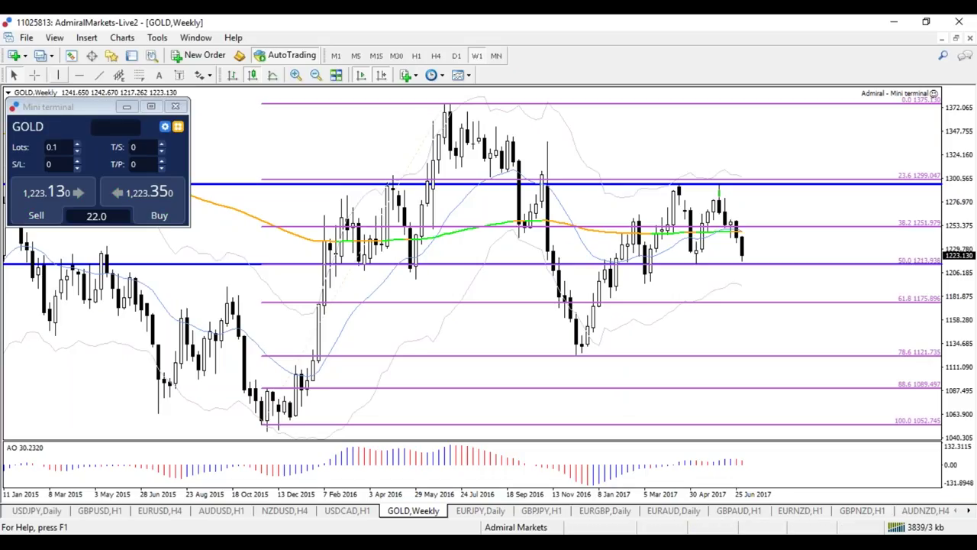
{"action": "middle_click", "coordinate": [592, 281]}
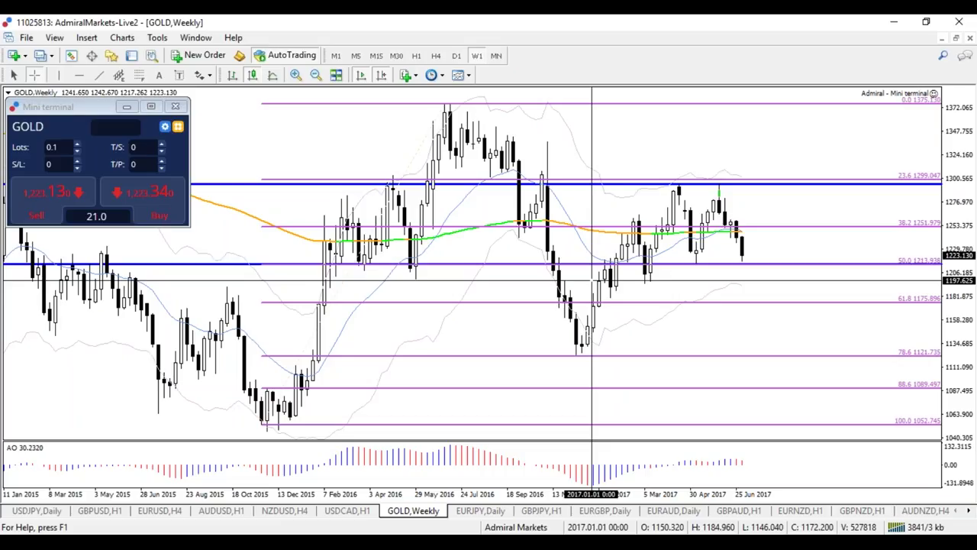
{"action": "left_click", "coordinate": [99, 510]}
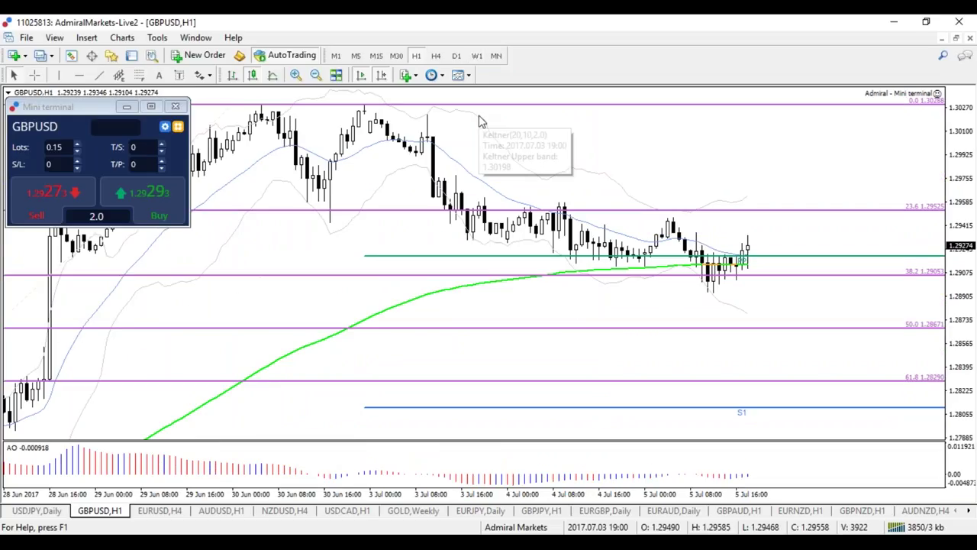
Pass through the EURUSD H1 and GBPUSD H1 charts to reach USDJPY daily
{"action": "left_click", "coordinate": [160, 510]}
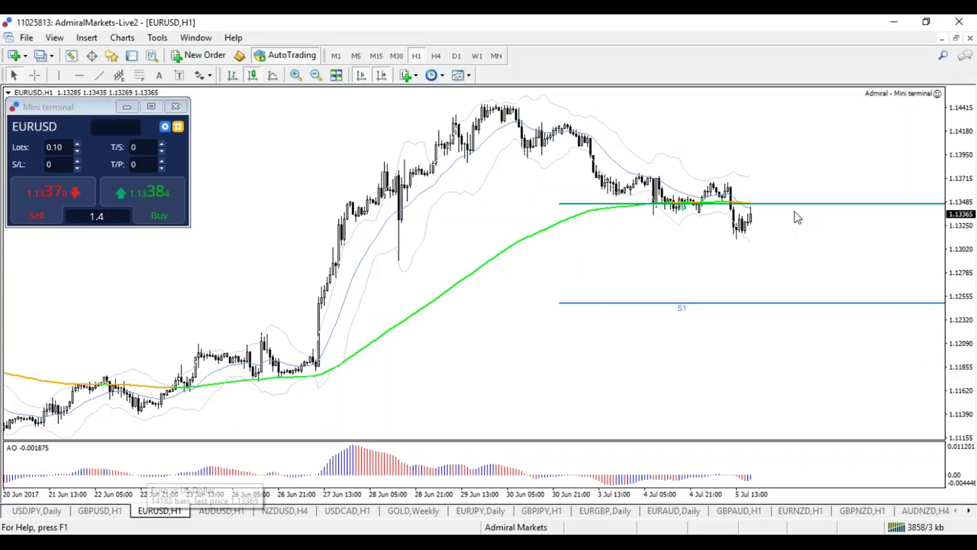
{"action": "left_click", "coordinate": [99, 510]}
{"action": "left_click", "coordinate": [36, 509]}
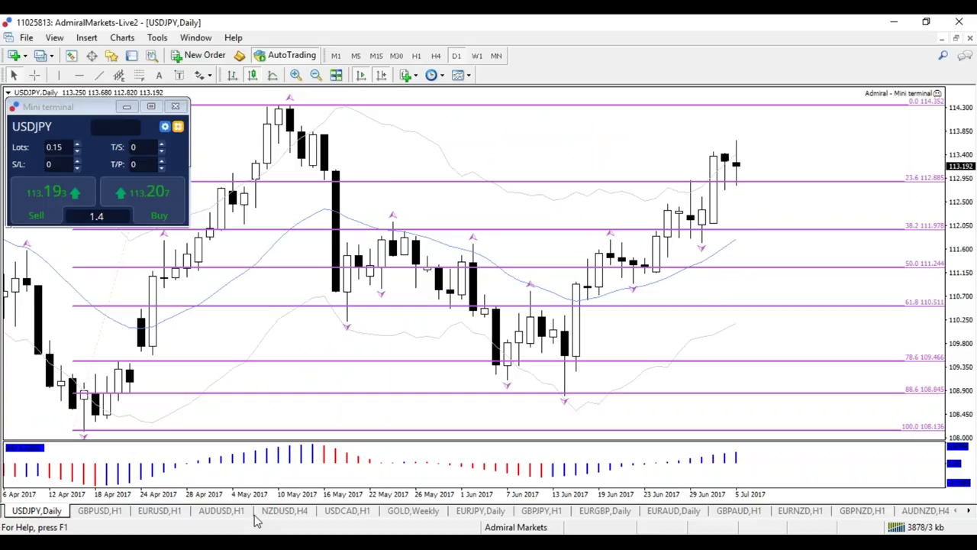
{"action": "key", "text": "minus"}
{"action": "key", "text": "minus"}
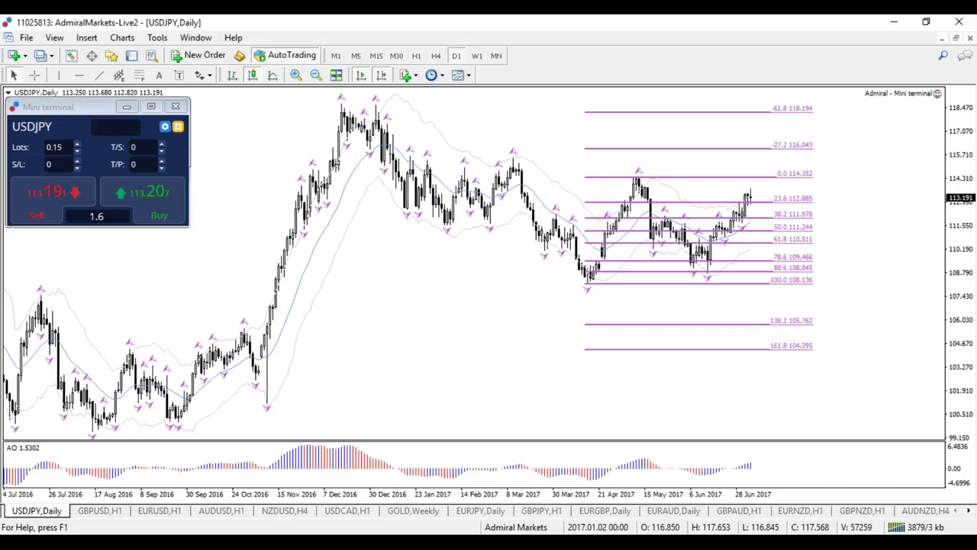
{"action": "key", "text": "plus"}
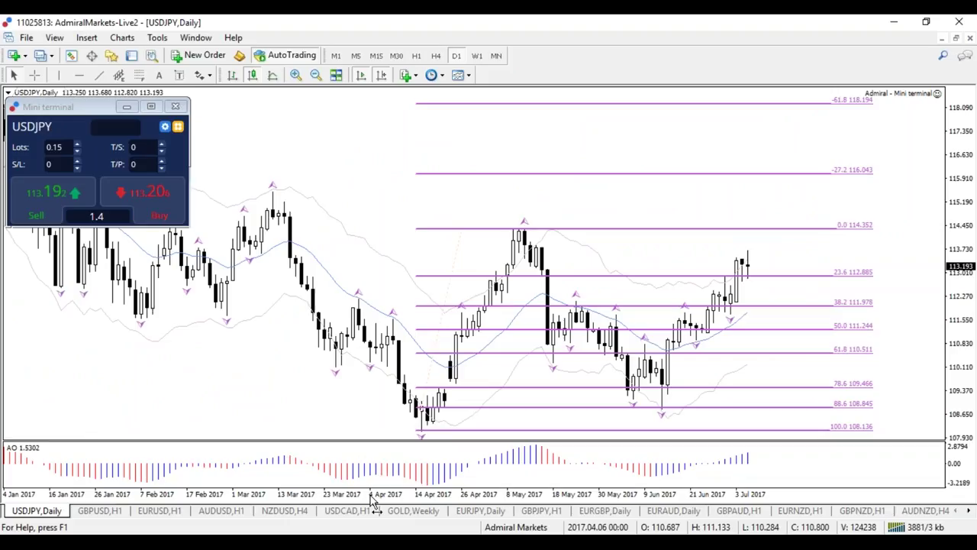
{"action": "key", "text": "minus"}
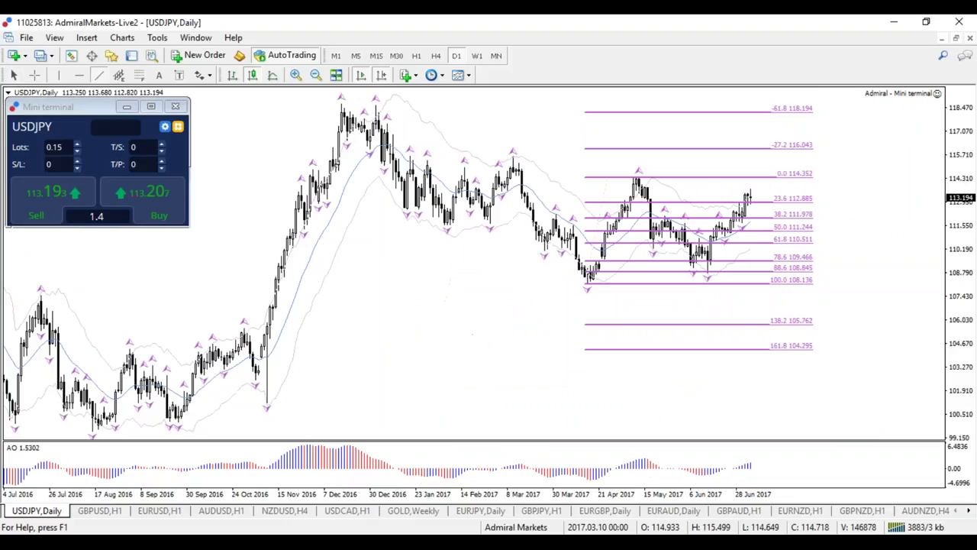
{"action": "key", "text": "plus"}
{"action": "key", "text": "plus"}
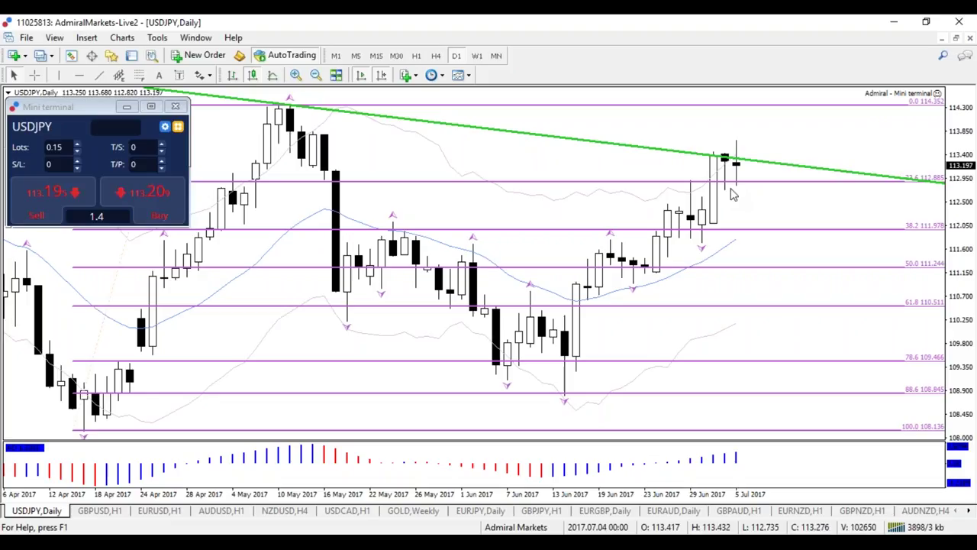
Compare USDJPY on H4 and D1, close its Mini terminal, enable the crosshair, then switch to GBPUSD
{"action": "left_click", "coordinate": [436, 55]}
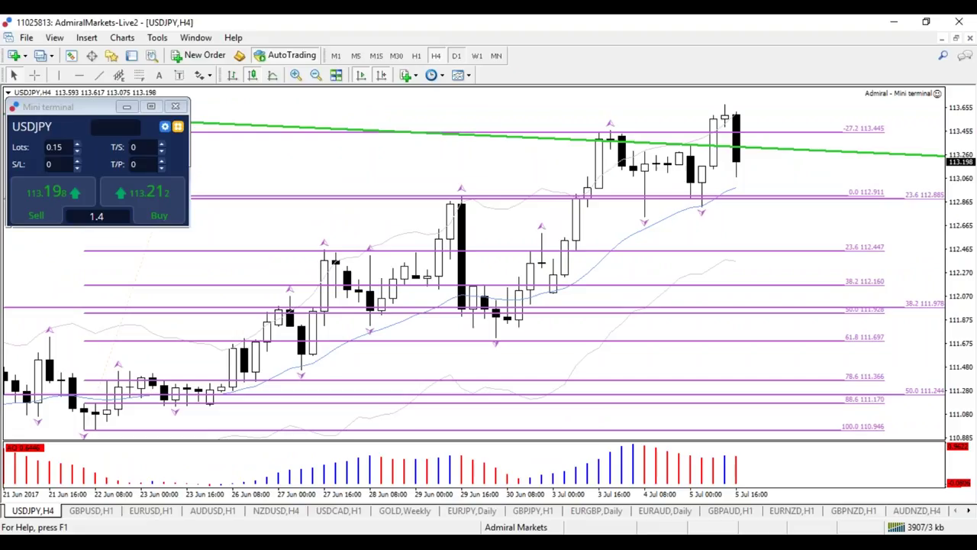
{"action": "left_click", "coordinate": [456, 55]}
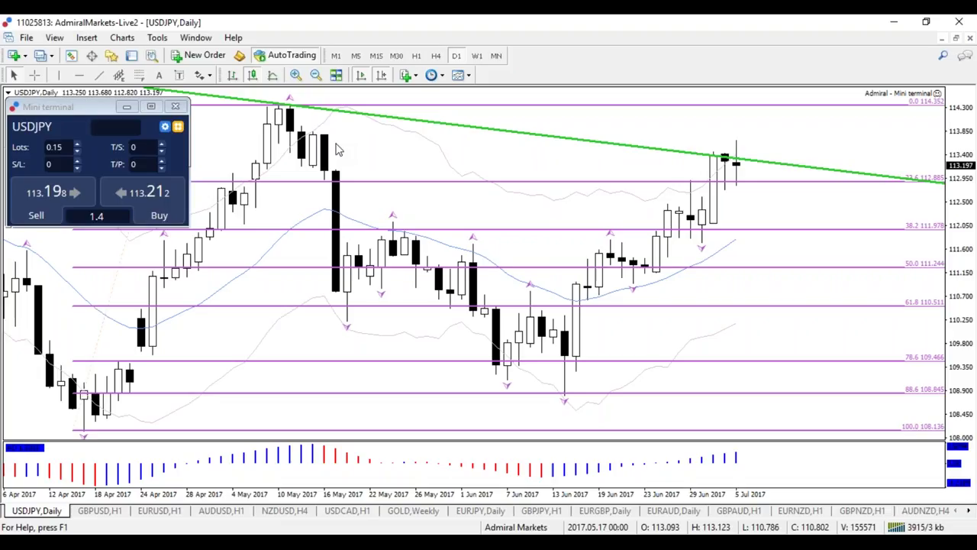
{"action": "left_click", "coordinate": [175, 107]}
{"action": "left_click", "coordinate": [34, 75]}
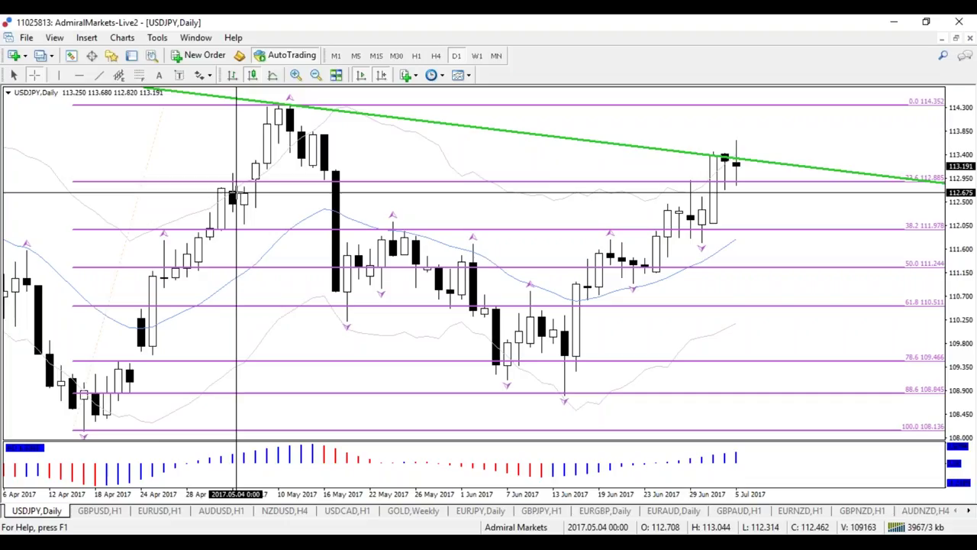
{"action": "key", "text": "ctrl+Tab"}
Read the GBPUSD daily chart with the crosshair, zoom in, then bring the Forex Webinars browser page forward
{"action": "left_click", "coordinate": [455, 55]}
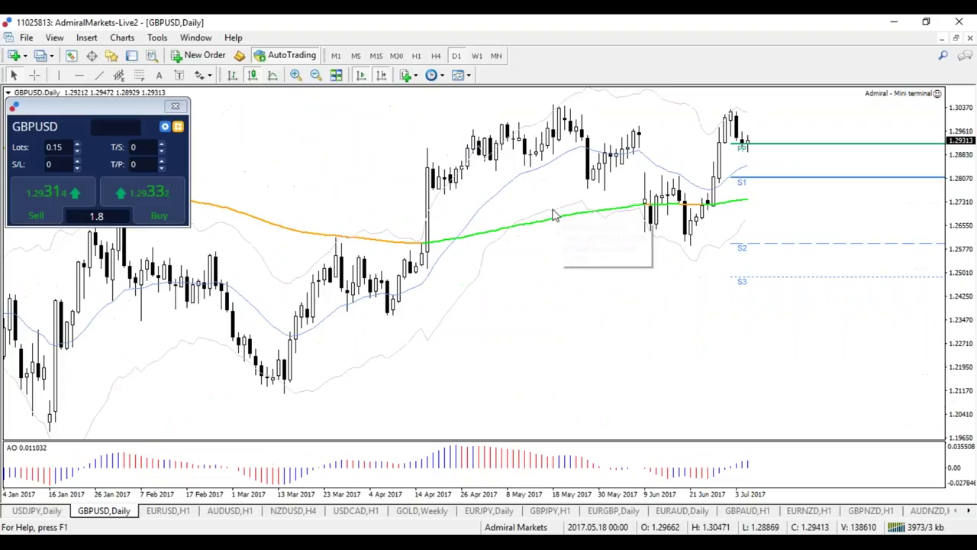
{"action": "mouse_move", "coordinate": [552, 214]}
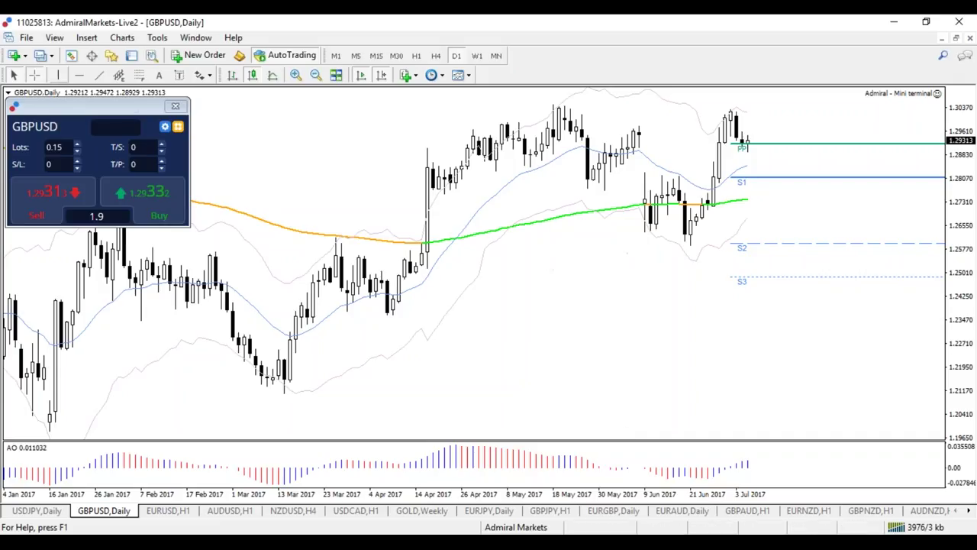
{"action": "middle_click", "coordinate": [687, 213]}
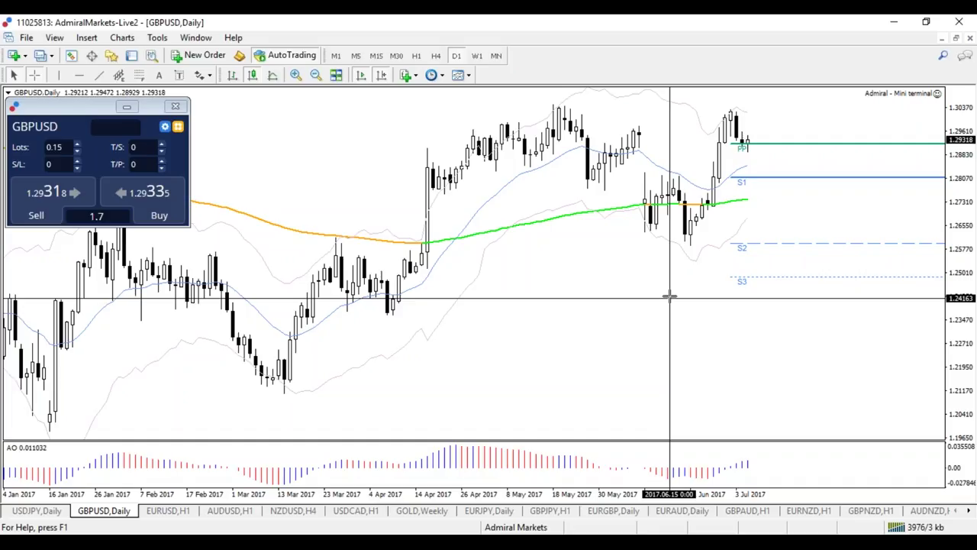
{"action": "key", "text": "plus"}
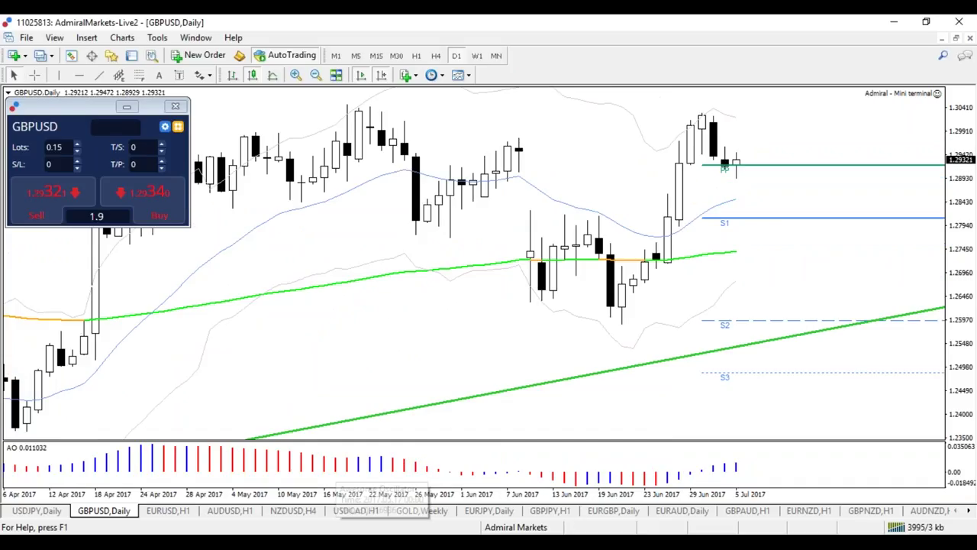
{"action": "left_click", "coordinate": [298, 544]}
{"action": "left_click", "coordinate": [373, 484]}
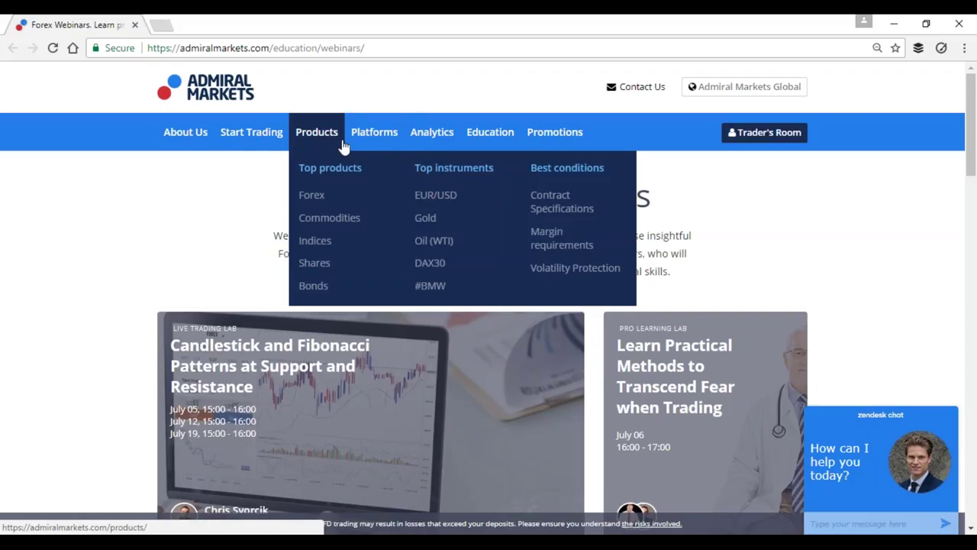
Reveal the Platforms dropdown under Products in the Admiral Markets top navigation bar
{"action": "mouse_move", "coordinate": [357, 145]}
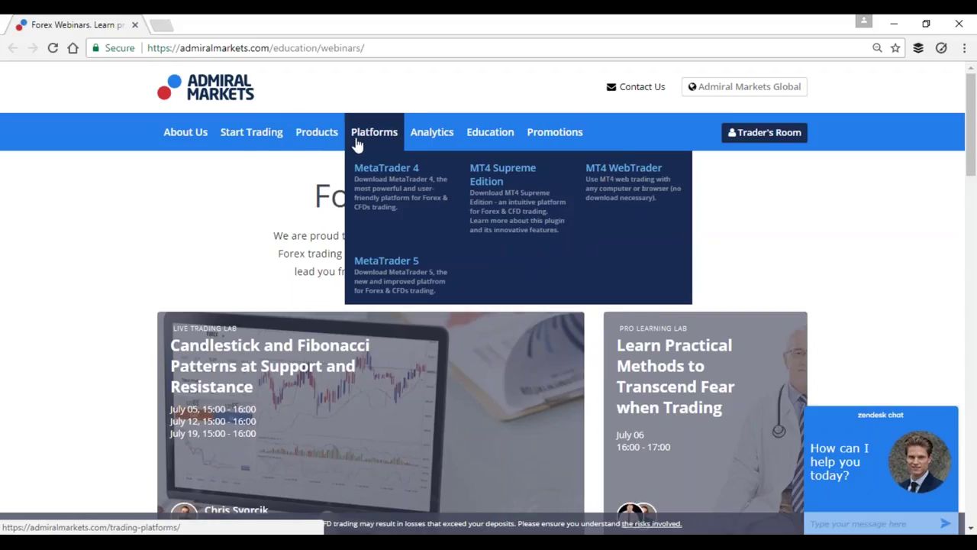